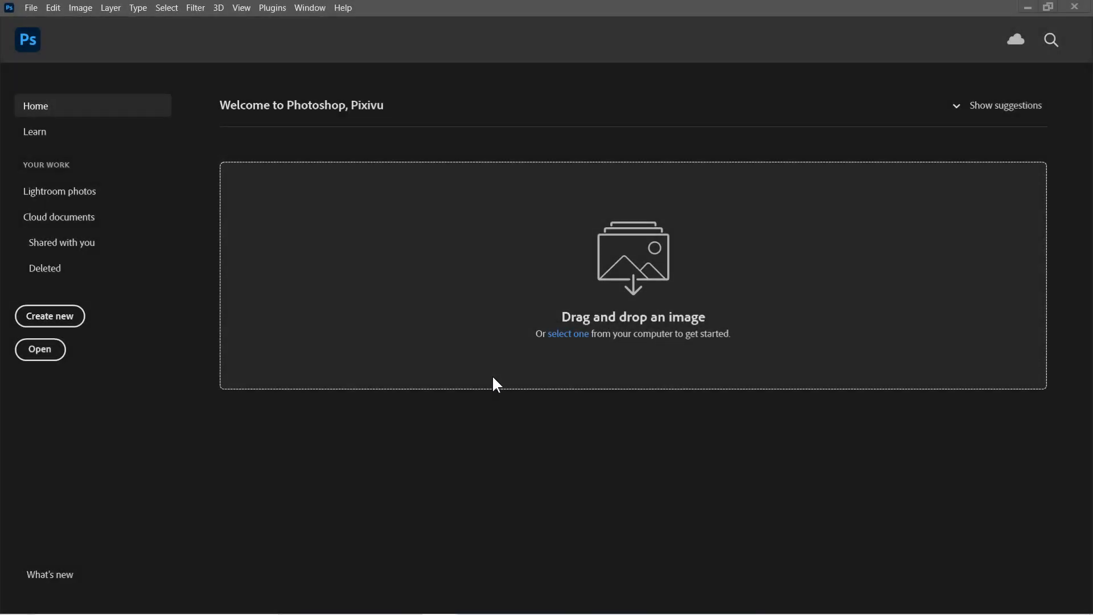
- Make a new document with width 3000 px, height 2500 px and resolution 300 ppi
{"action": "left_click", "coordinate": [70, 323]}
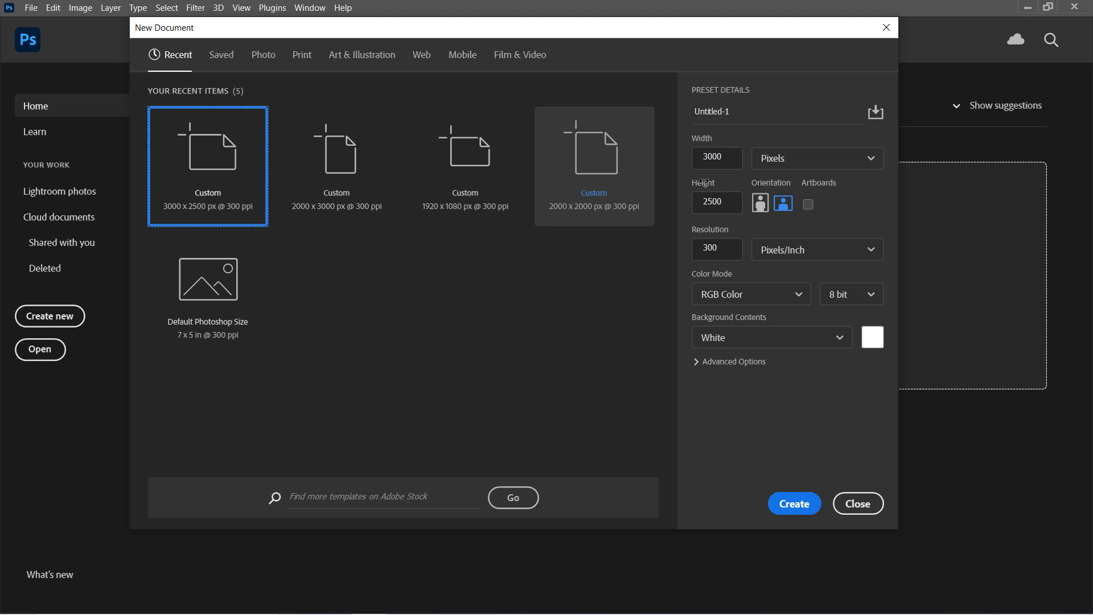
{"action": "left_click", "coordinate": [734, 160]}
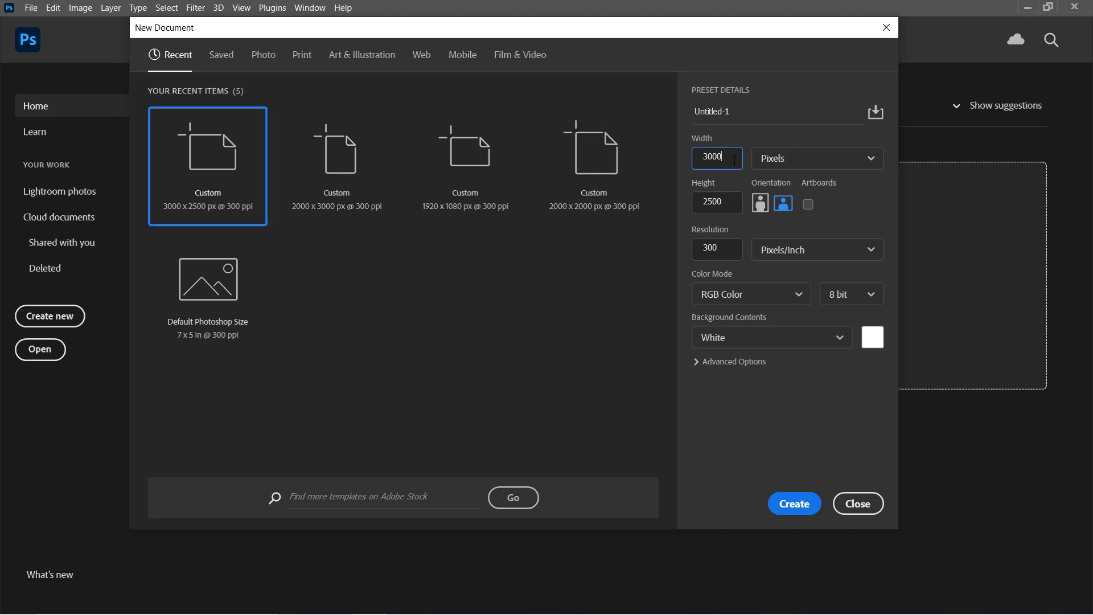
{"action": "double_click", "coordinate": [734, 208]}
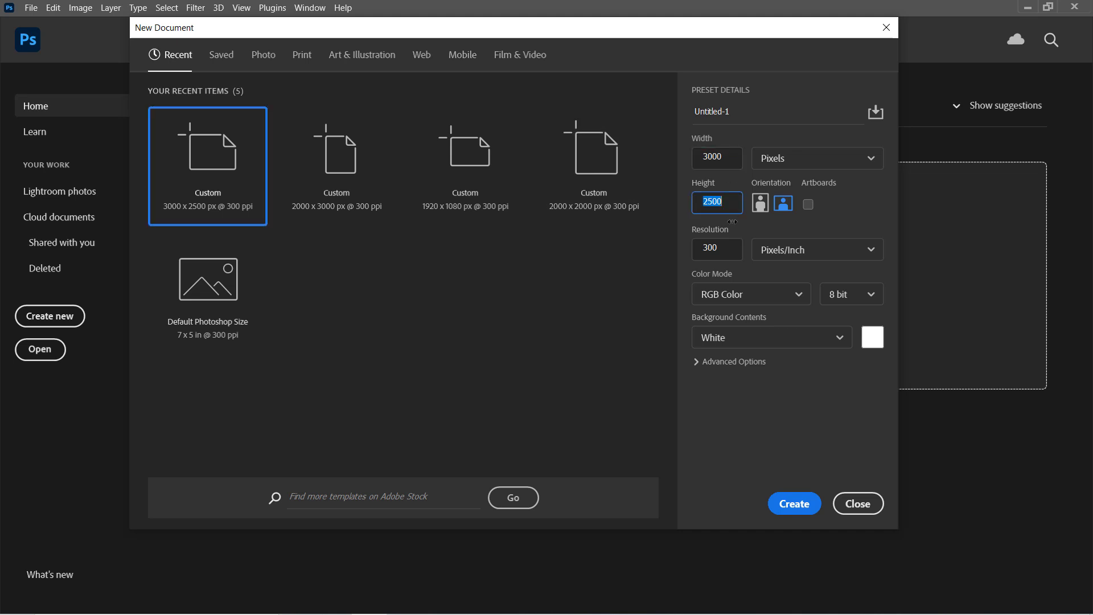
{"action": "left_click", "coordinate": [734, 247]}
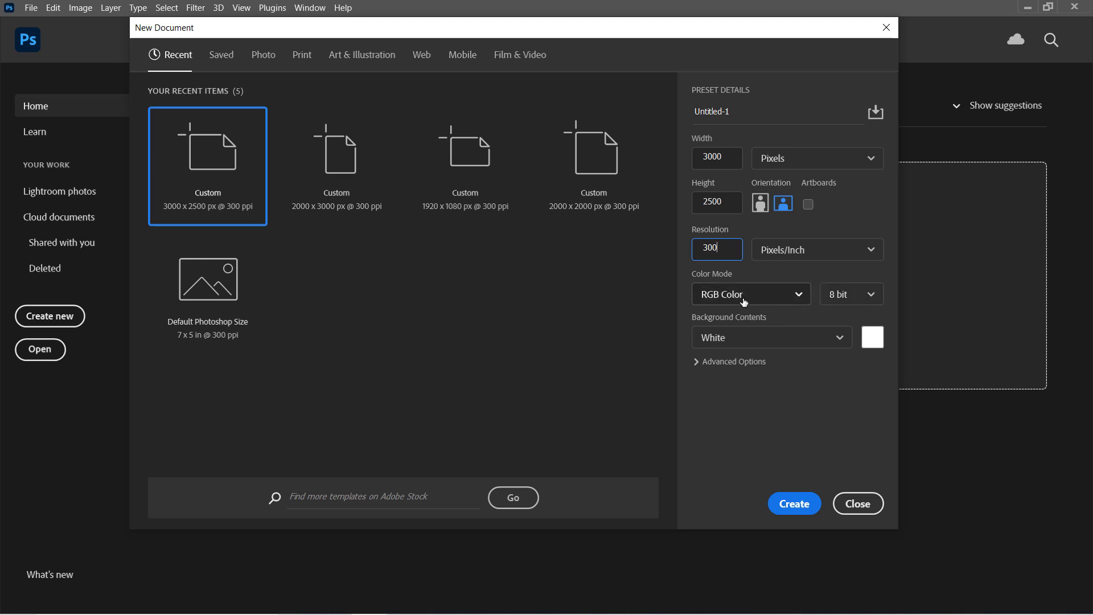
{"action": "left_click", "coordinate": [787, 502]}
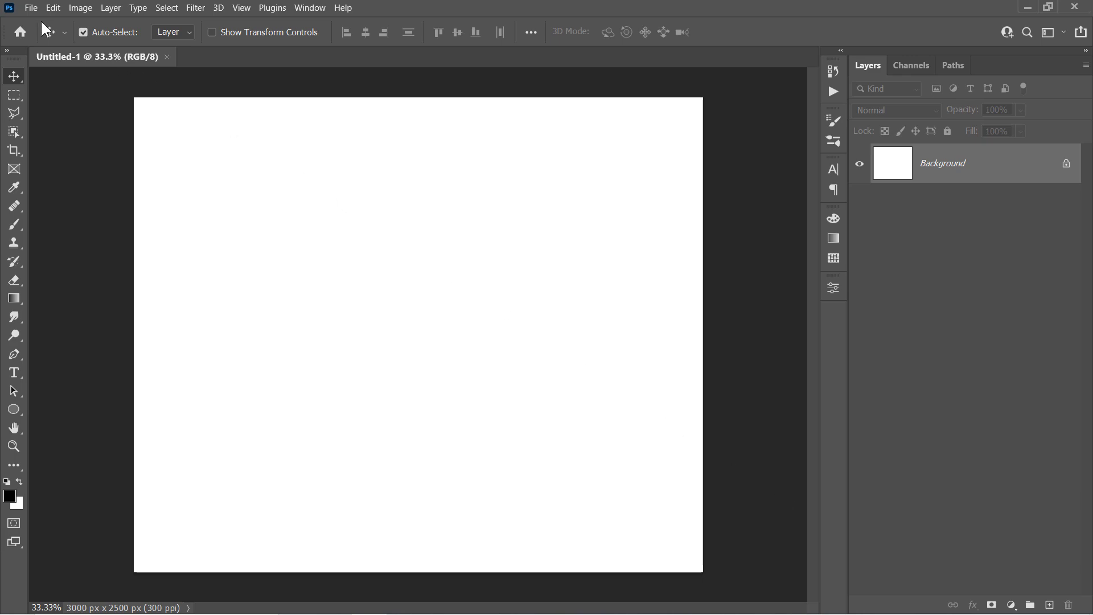
- Place the city street photo as an embedded layer with File > Place Embedded
{"action": "left_click", "coordinate": [30, 8]}
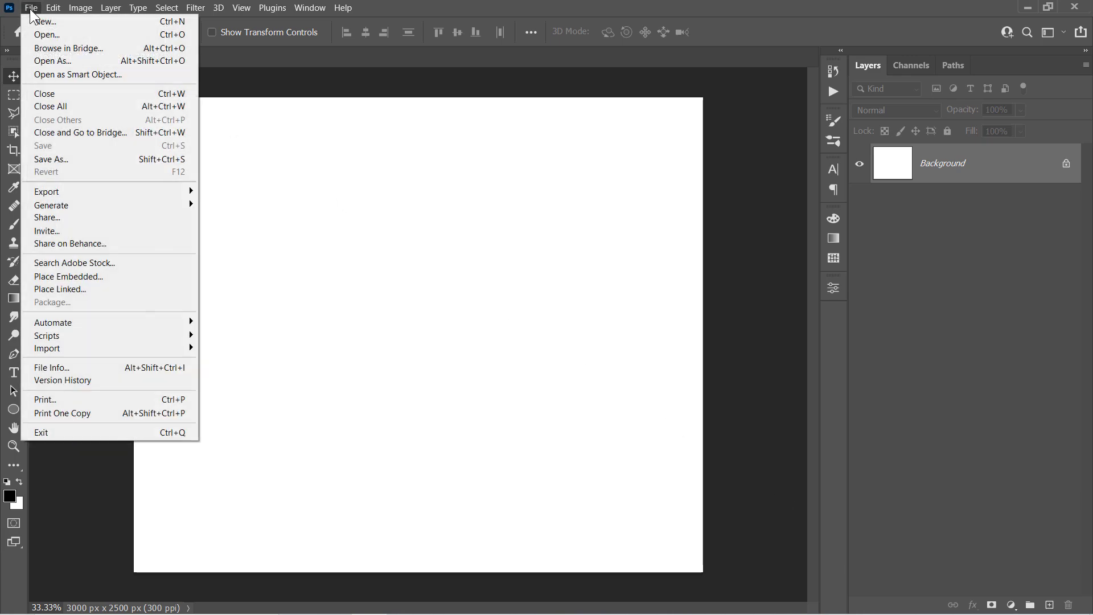
{"action": "left_click", "coordinate": [88, 275]}
{"action": "left_click", "coordinate": [330, 128]}
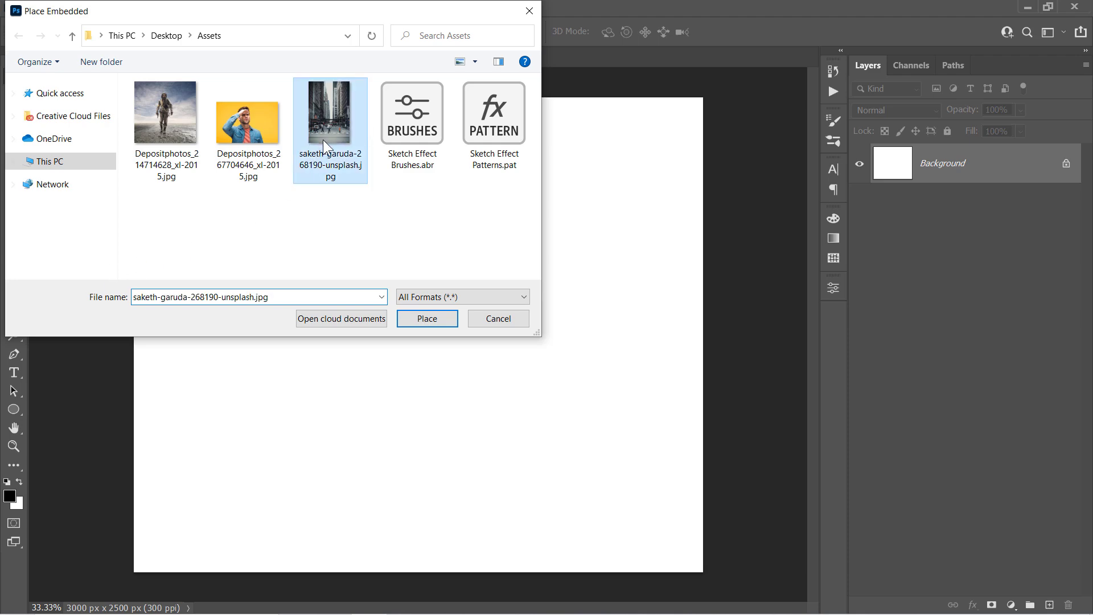
{"action": "left_click", "coordinate": [413, 319]}
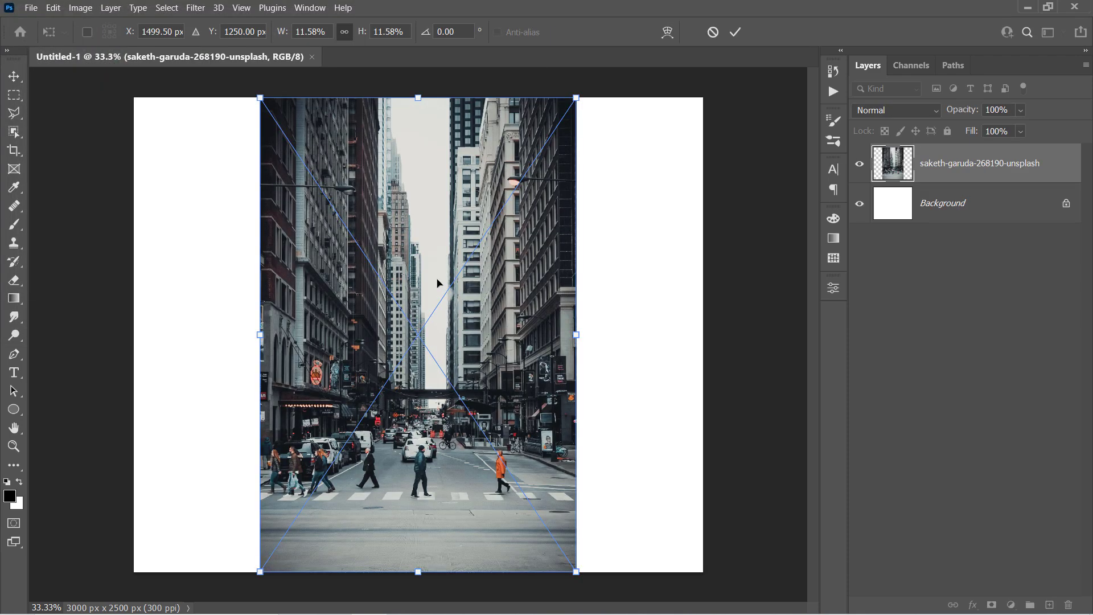
- Enlarge the photo past the canvas edges, shift it up to show the crosswalk, and commit
{"action": "left_click_drag", "start_coordinate": [578, 100], "coordinate": [869, 2]}
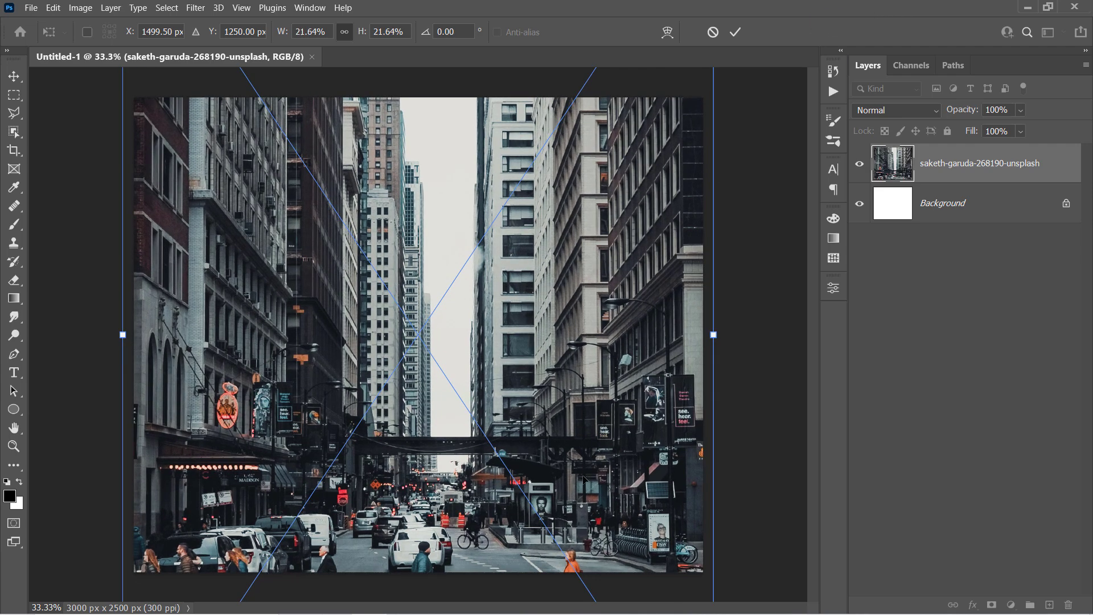
{"action": "left_click_drag", "start_coordinate": [418, 427], "coordinate": [418, 161]}
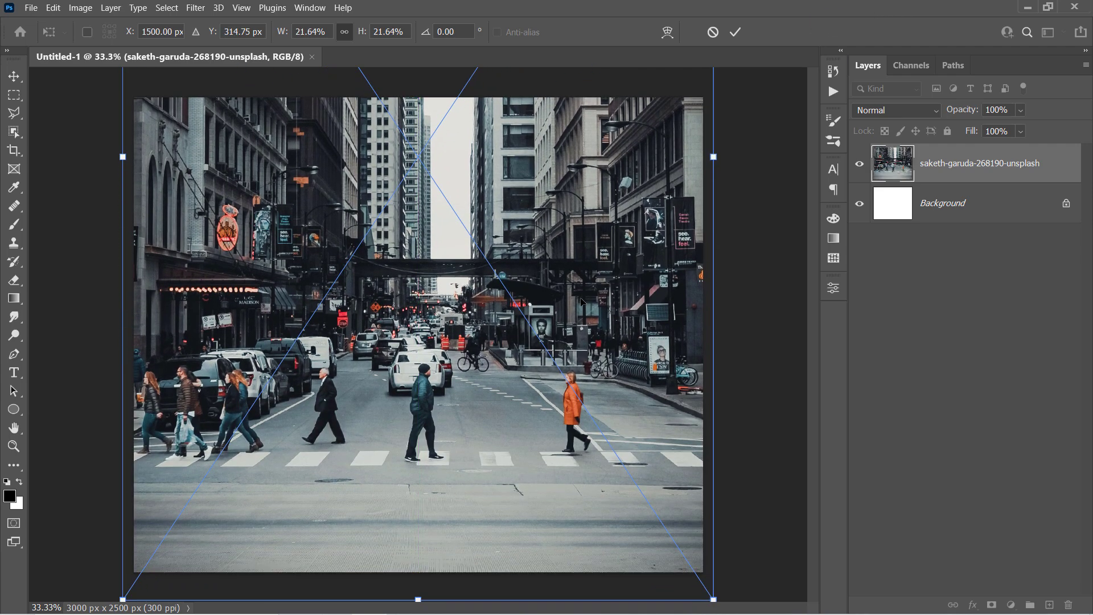
{"action": "key", "text": "Return"}
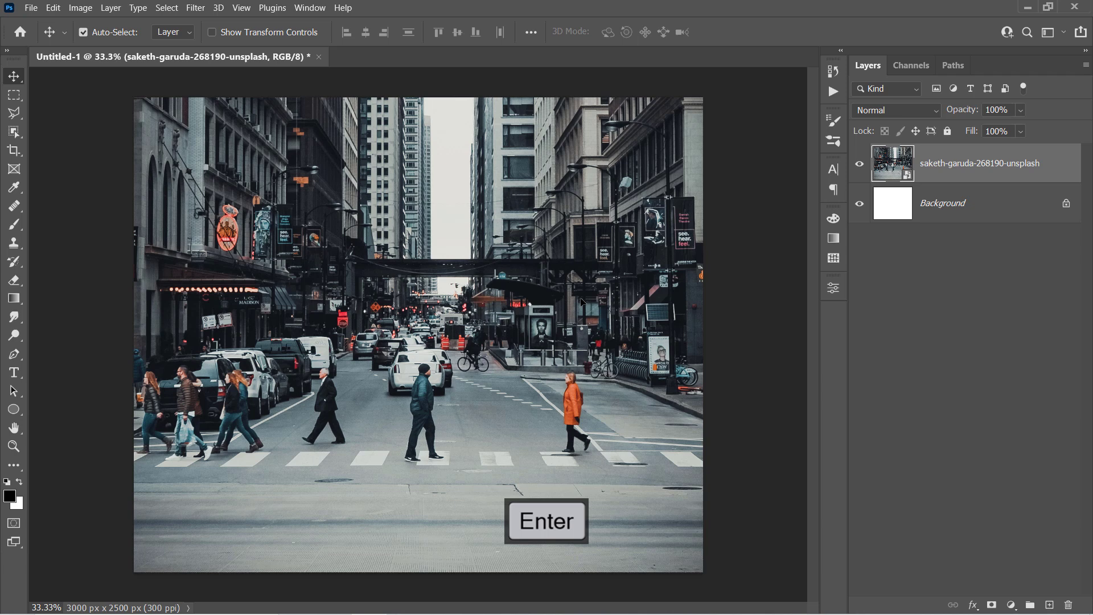
- Copy the full canvas into Layer 1, commit a transform, and convert it to a smart object
{"action": "key", "text": "ctrl+a"}
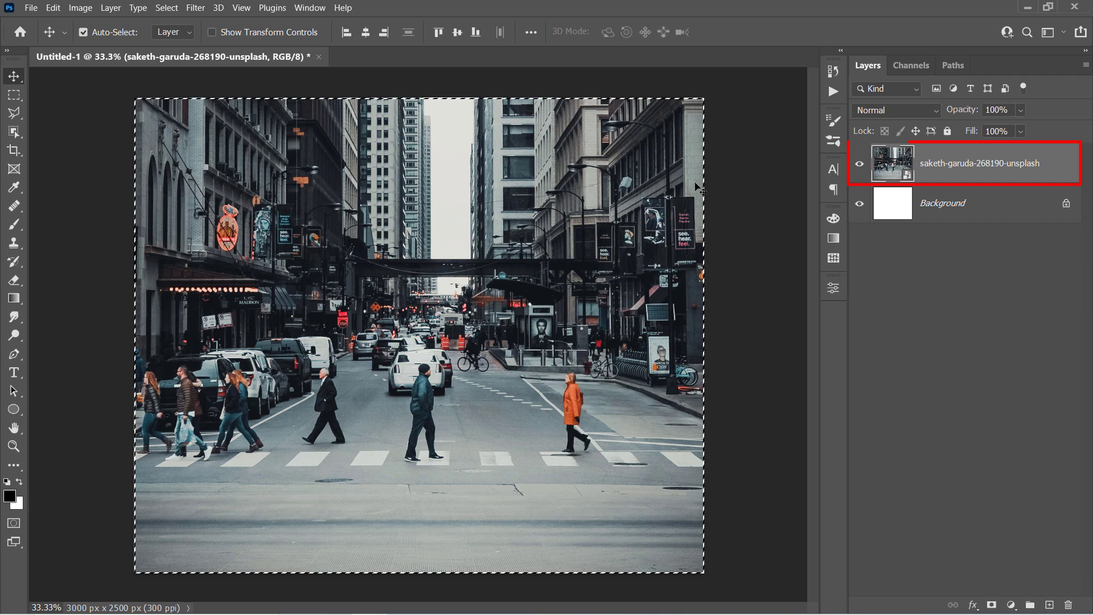
{"action": "key", "text": "ctrl"}
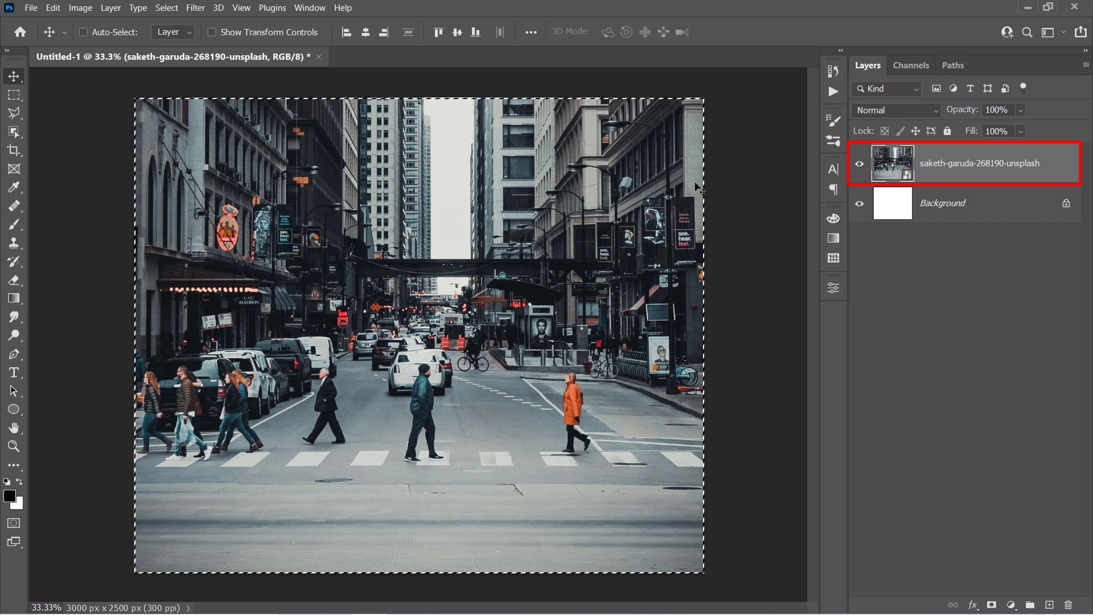
{"action": "key", "text": "ctrl+j"}
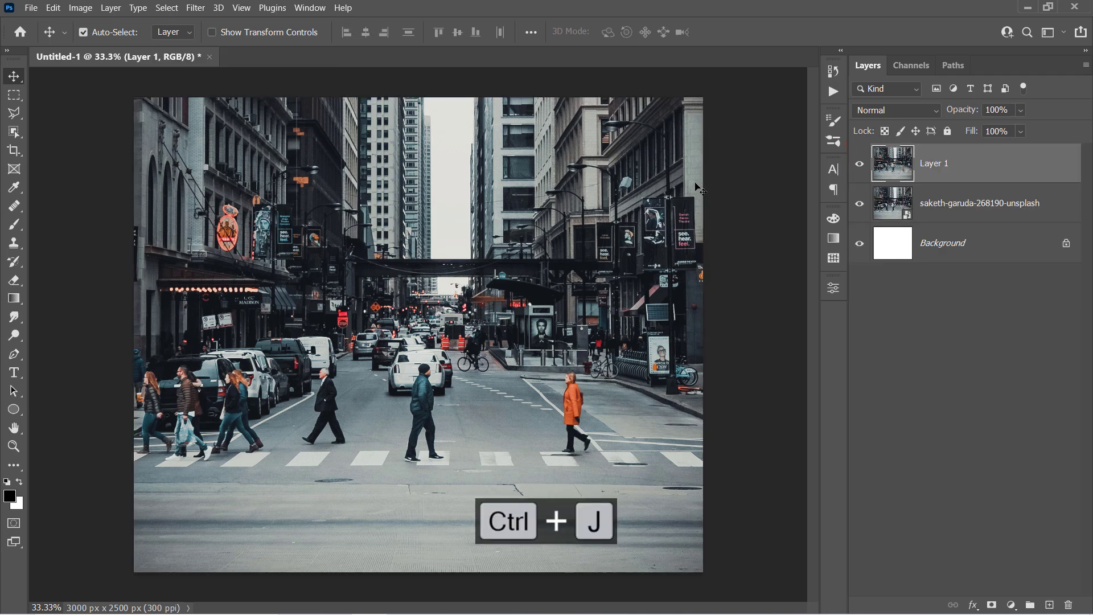
{"action": "key", "text": "ctrl+t"}
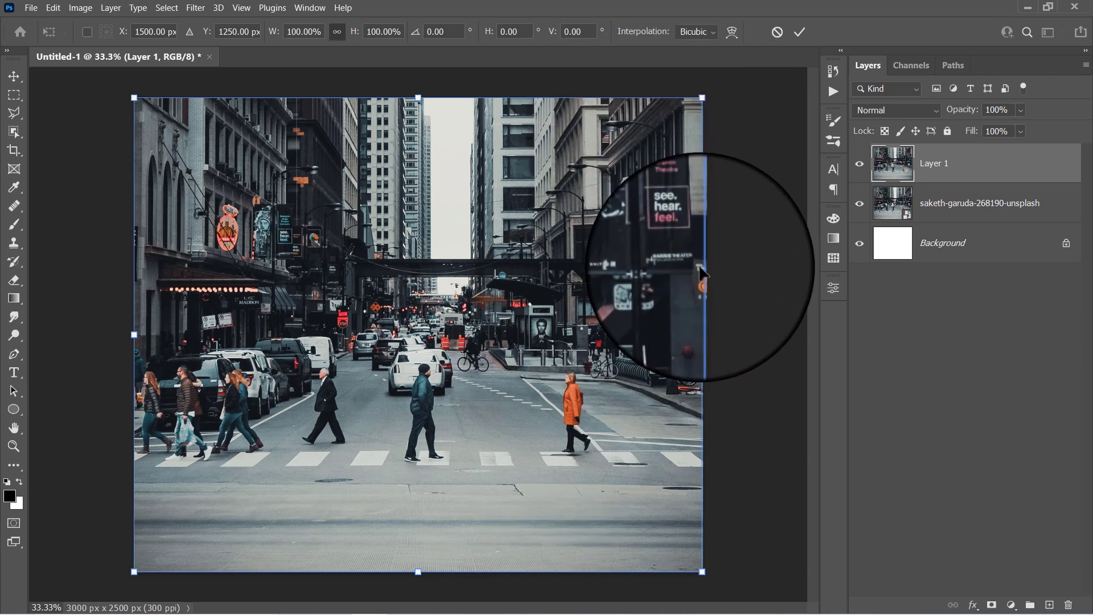
{"action": "key", "text": "Return"}
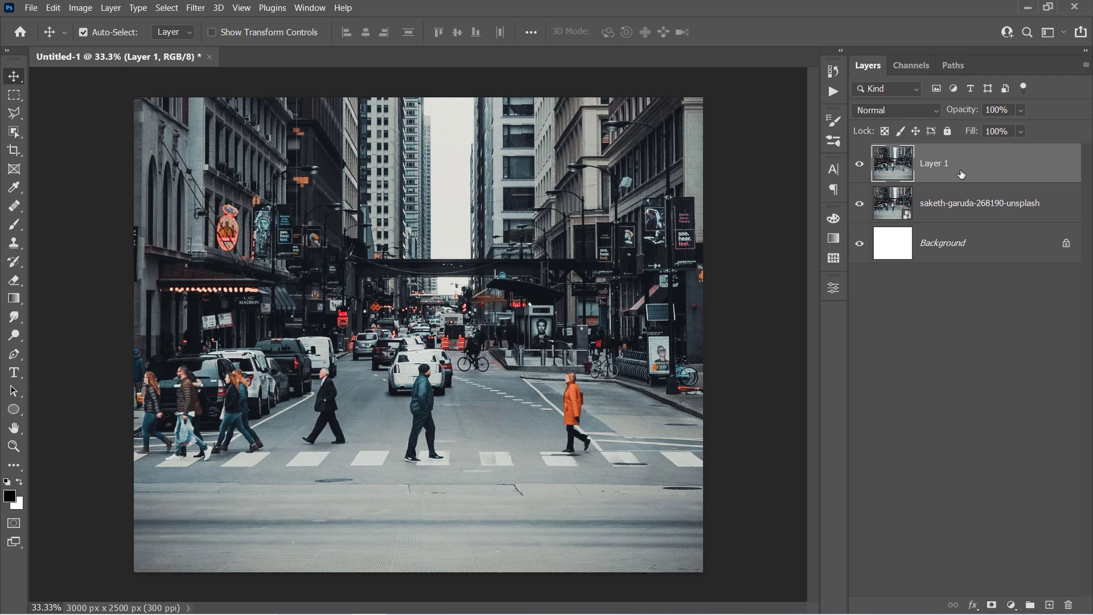
{"action": "right_click", "coordinate": [961, 173]}
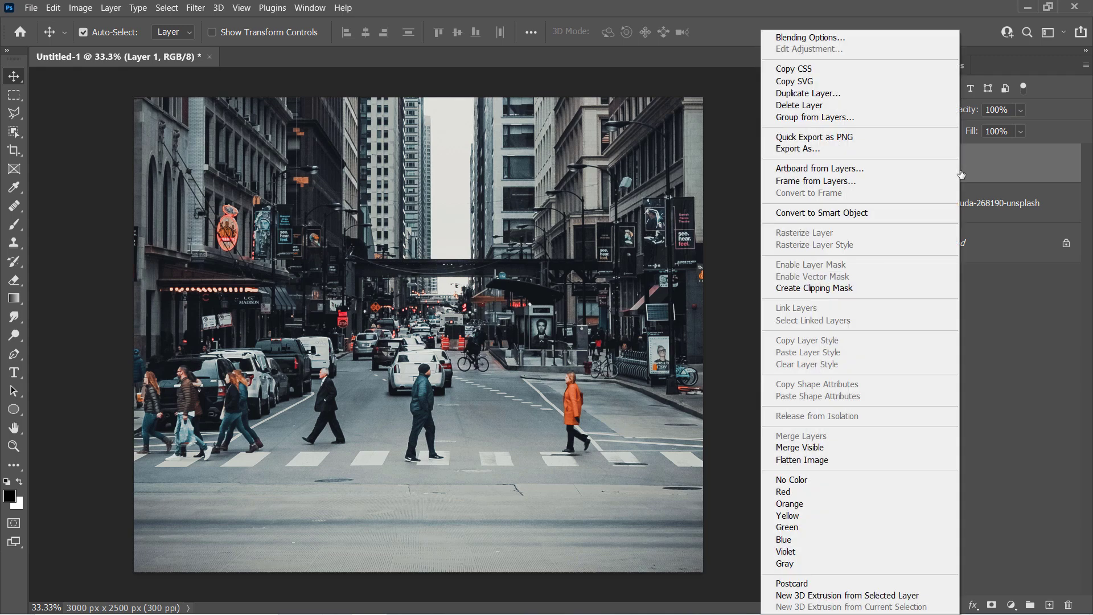
{"action": "left_click", "coordinate": [862, 213]}
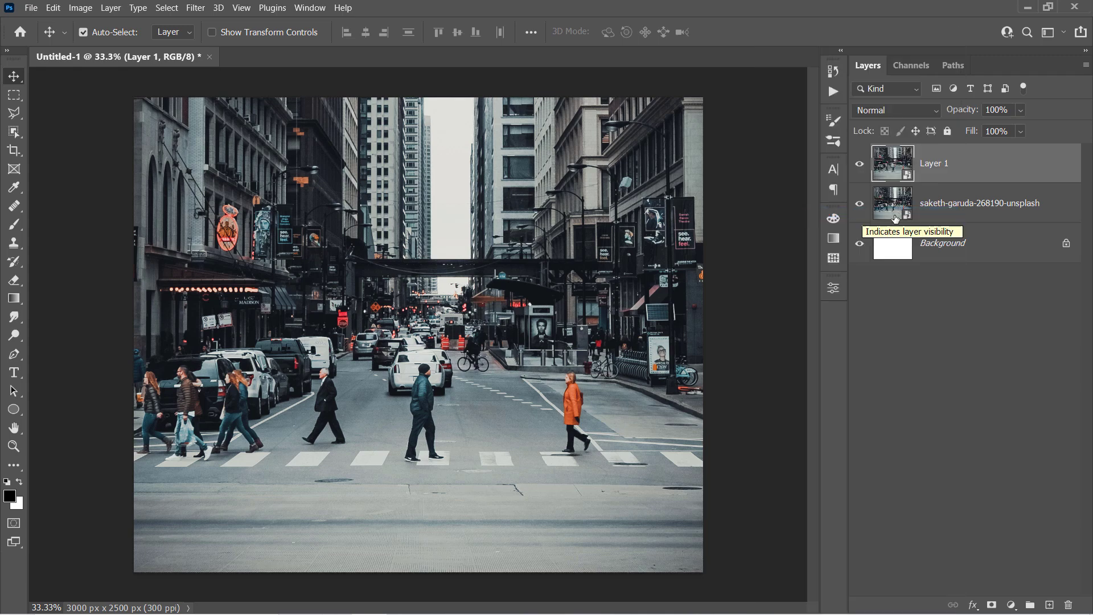
- Delete the original photo and Background layers, duplicate Layer 1, and hide the original
{"action": "left_click", "coordinate": [962, 213]}
{"action": "key", "text": "Delete"}
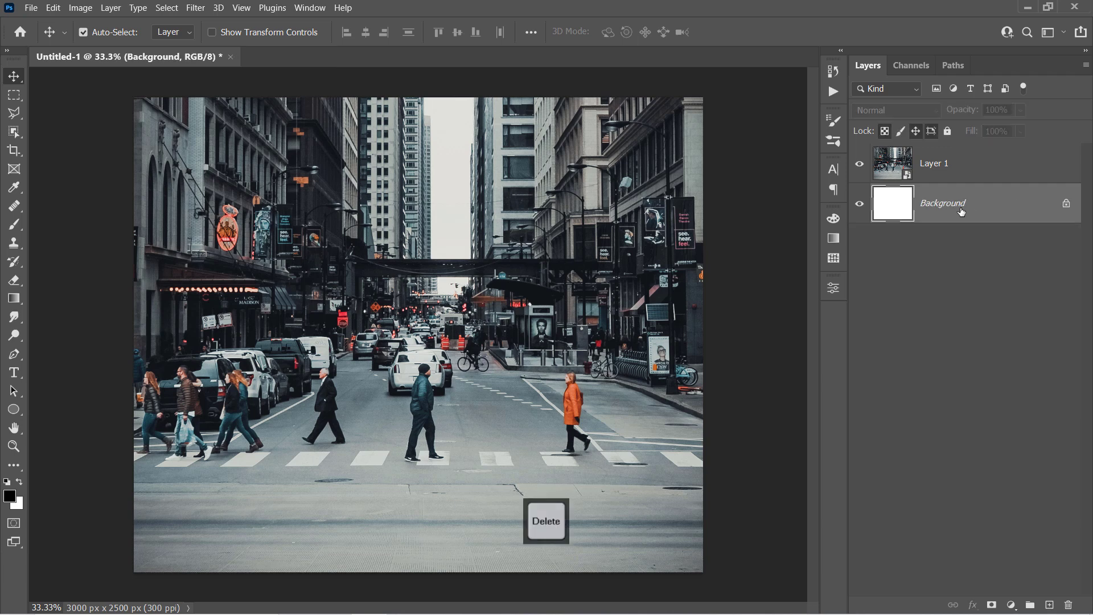
{"action": "key", "text": "Delete"}
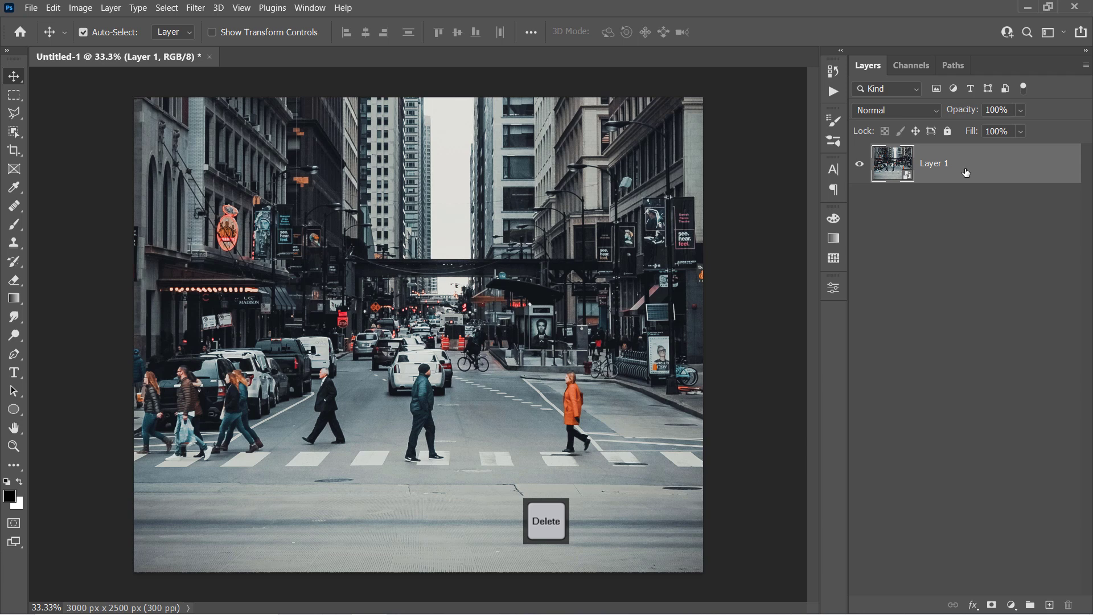
{"action": "key", "text": "ctrl+j"}
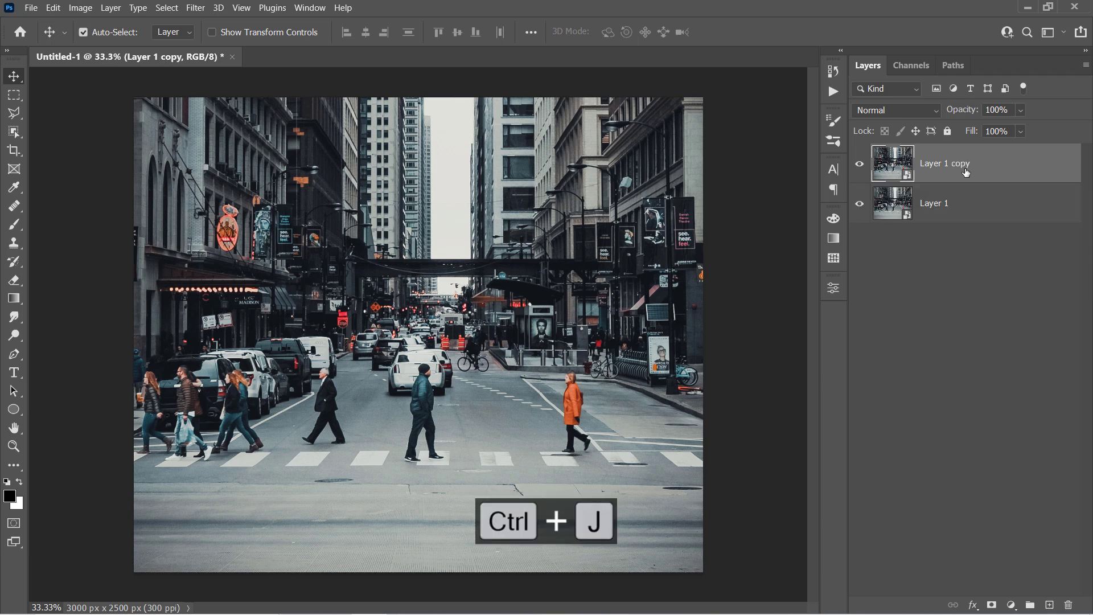
{"action": "left_click", "coordinate": [859, 203]}
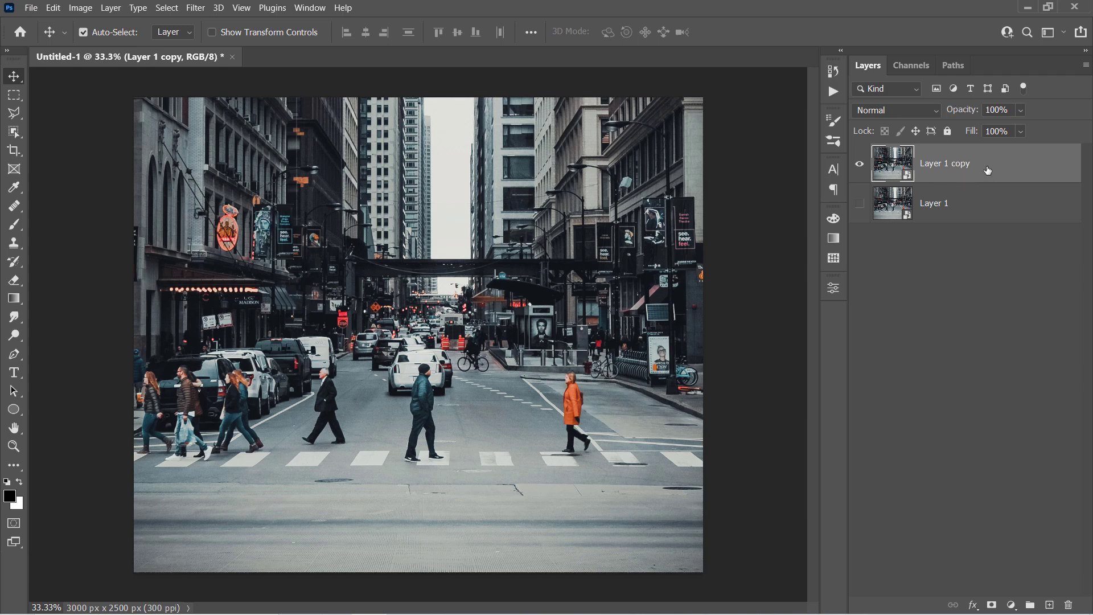
- Set Layer 1 copy's This Layer Blend If slider to a split 30/160 range and apply
{"action": "double_click", "coordinate": [987, 170]}
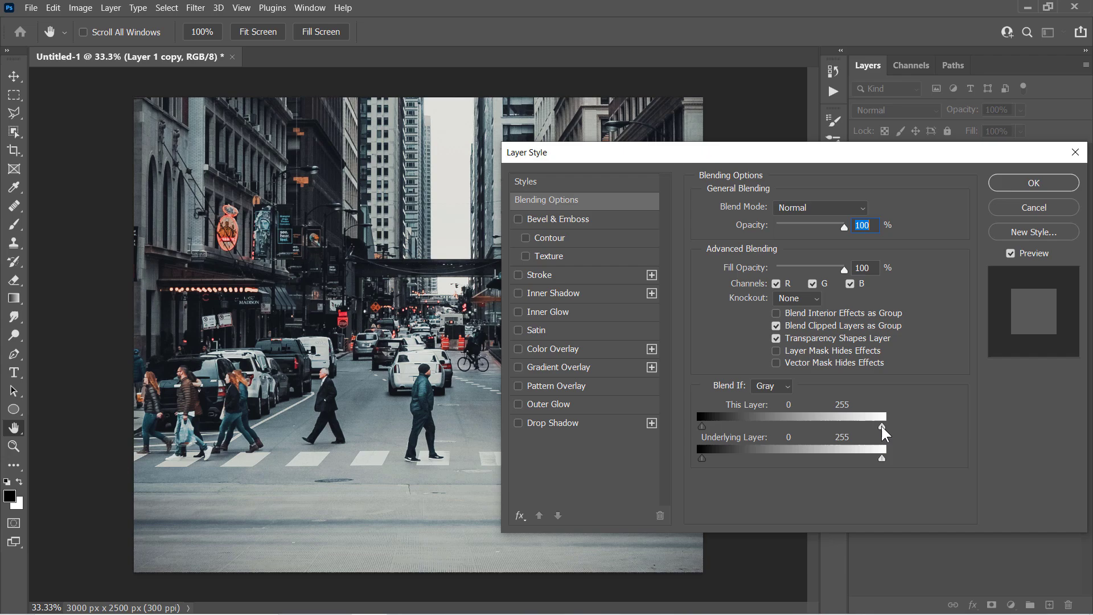
{"action": "mouse_move", "coordinate": [881, 425]}
{"action": "left_mouse_down"}
{"action": "mouse_move", "coordinate": [743, 432]}
{"action": "mouse_move", "coordinate": [792, 426]}
{"action": "left_mouse_up"}
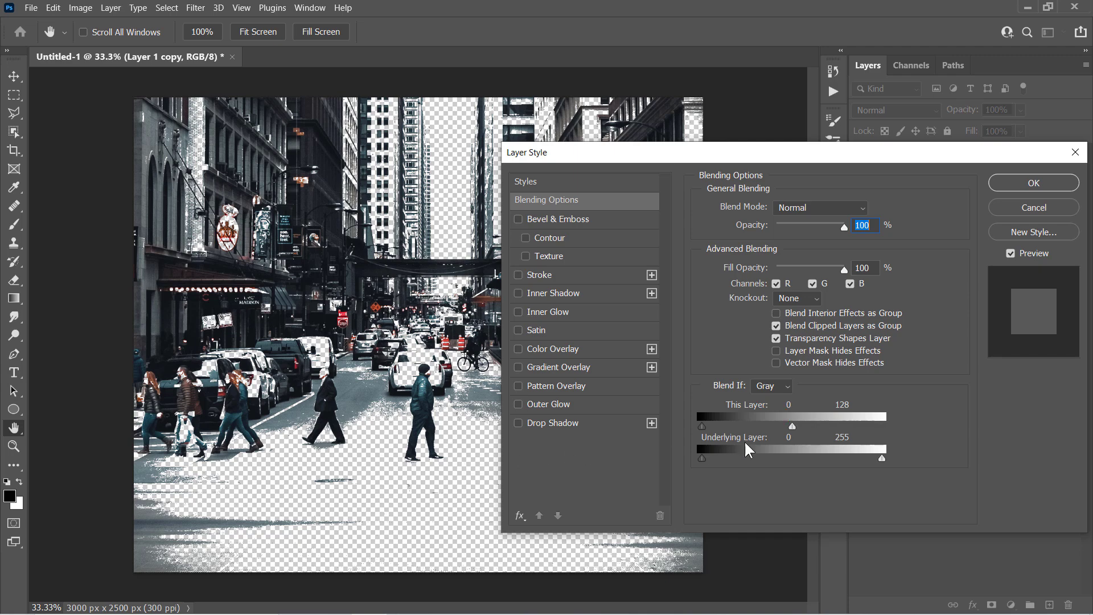
{"action": "left_click_drag", "start_coordinate": [792, 426], "coordinate": [725, 422]}
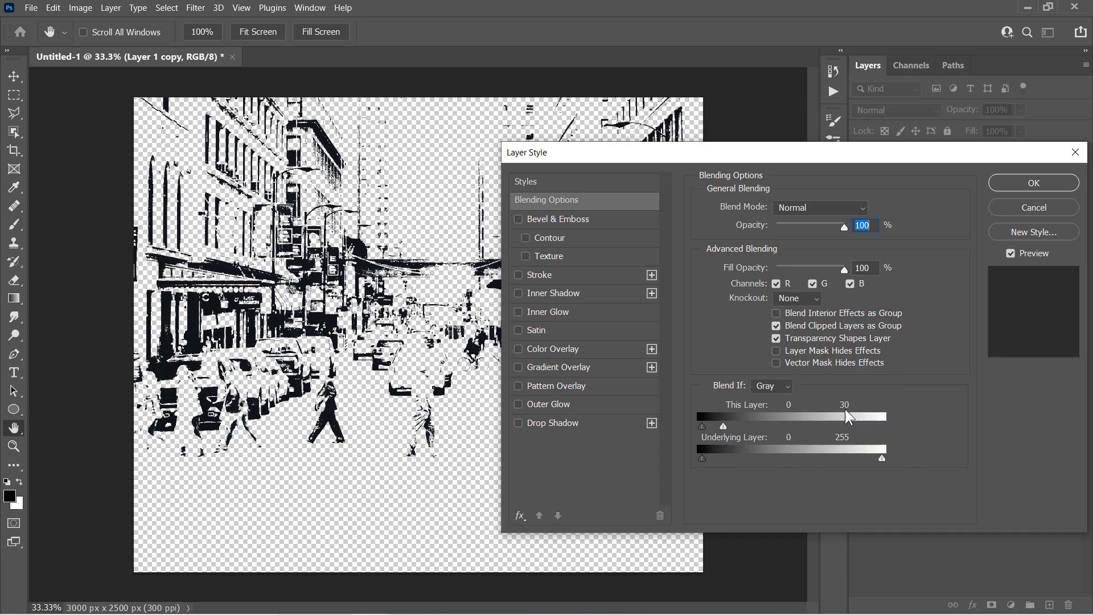
{"action": "left_click", "coordinate": [433, 315], "text": "ctrl"}
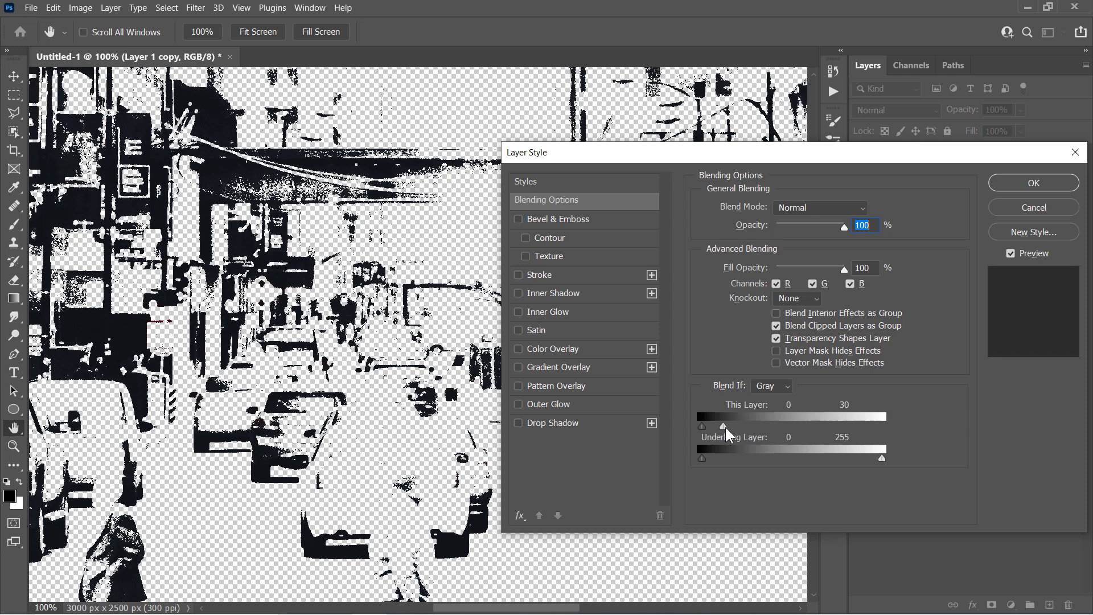
{"action": "left_click", "coordinate": [725, 427], "text": "alt"}
{"action": "left_click_drag", "start_coordinate": [725, 427], "coordinate": [816, 426]}
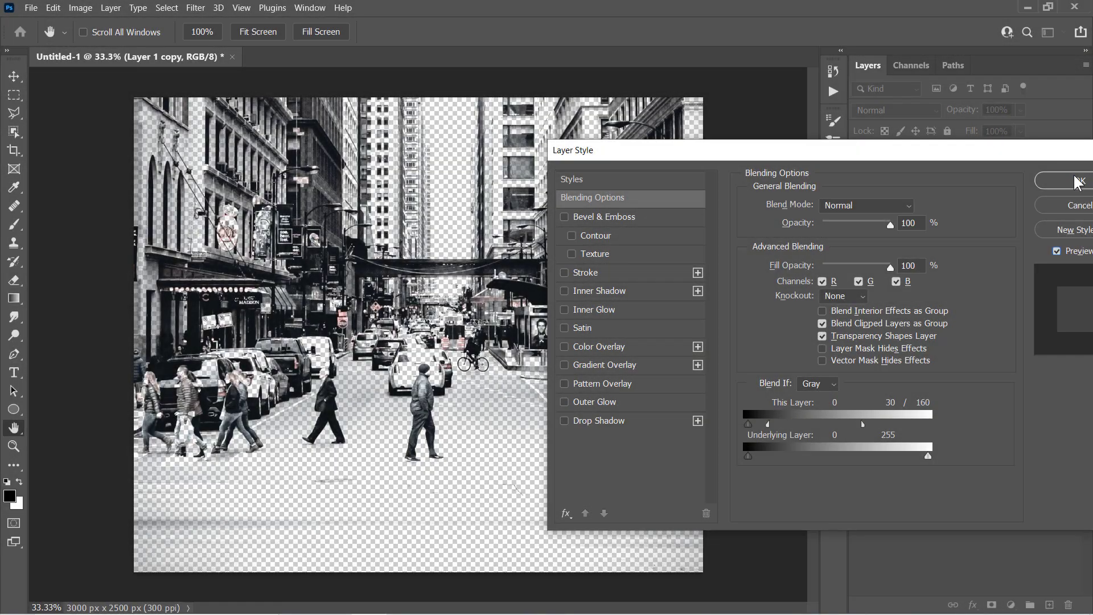
{"action": "left_click", "coordinate": [1076, 182]}
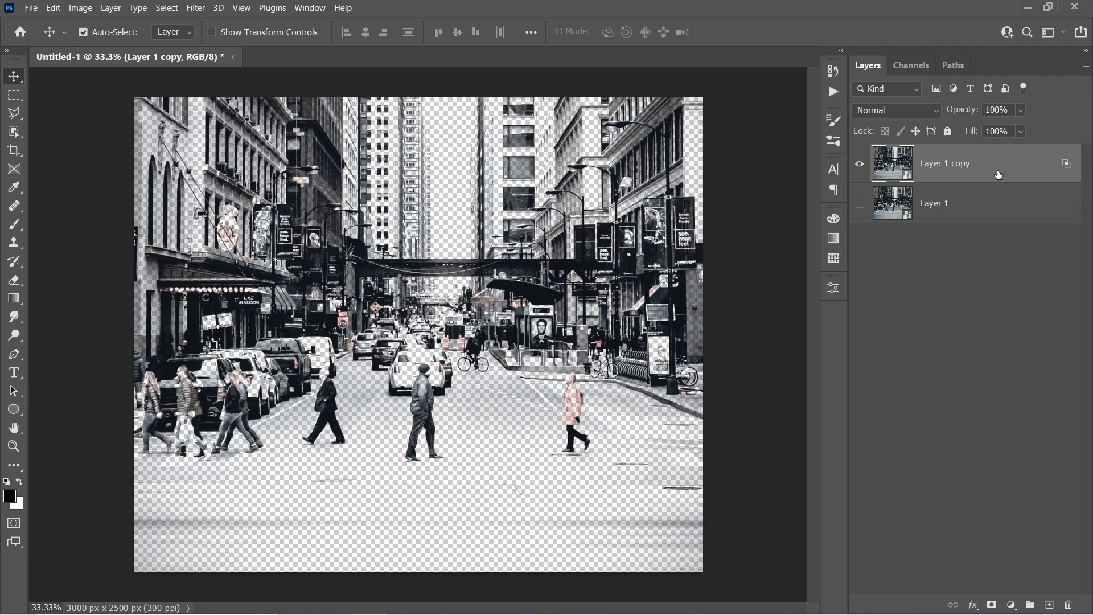
{"action": "double_click", "coordinate": [998, 174]}
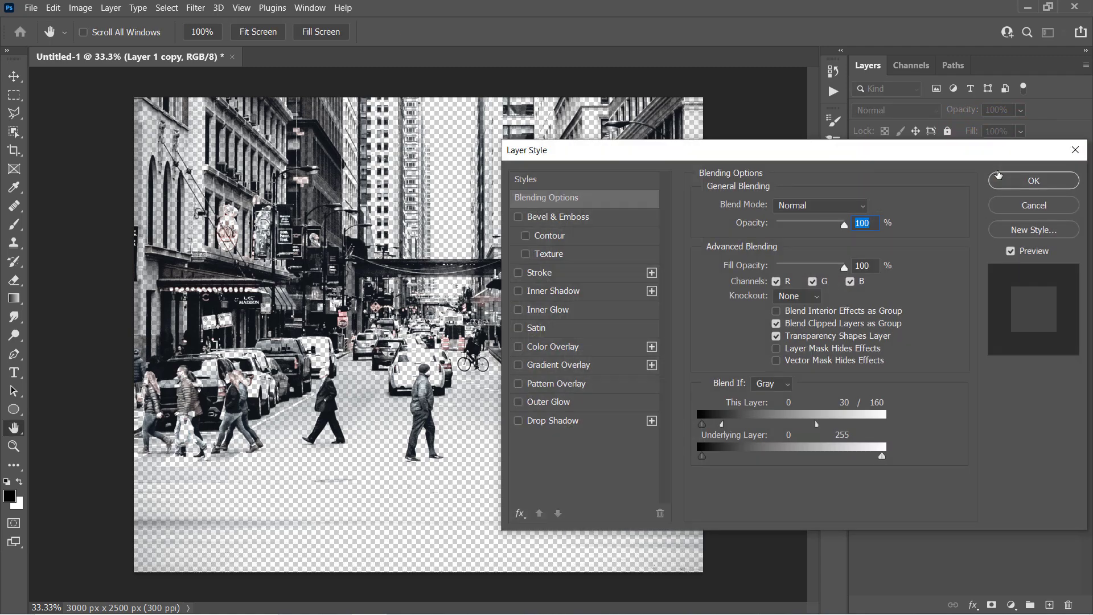
{"action": "left_click", "coordinate": [571, 385]}
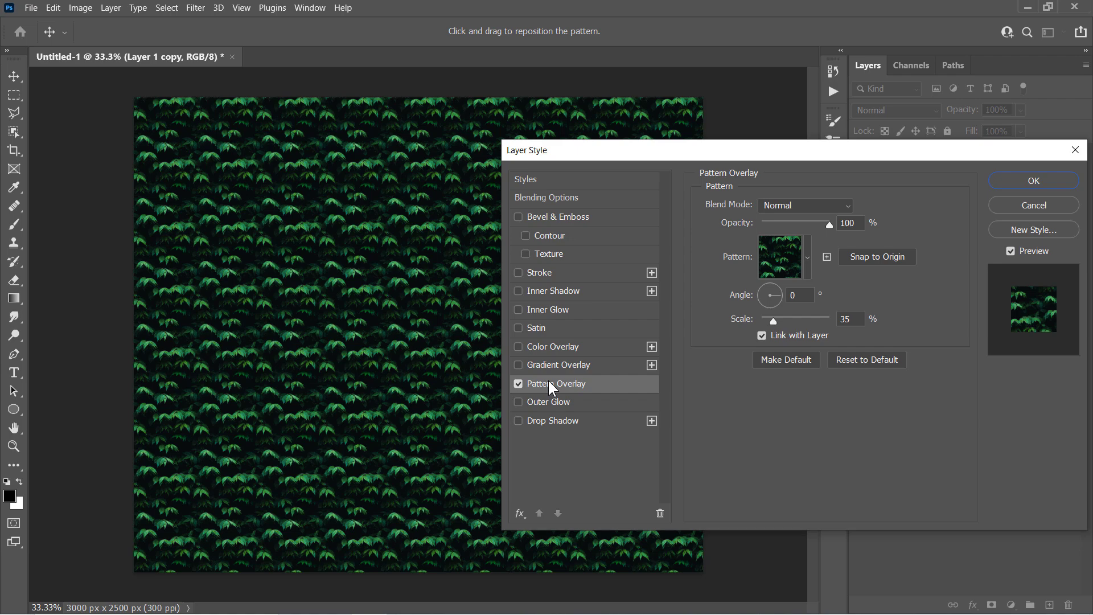
{"action": "left_click", "coordinate": [1076, 149]}
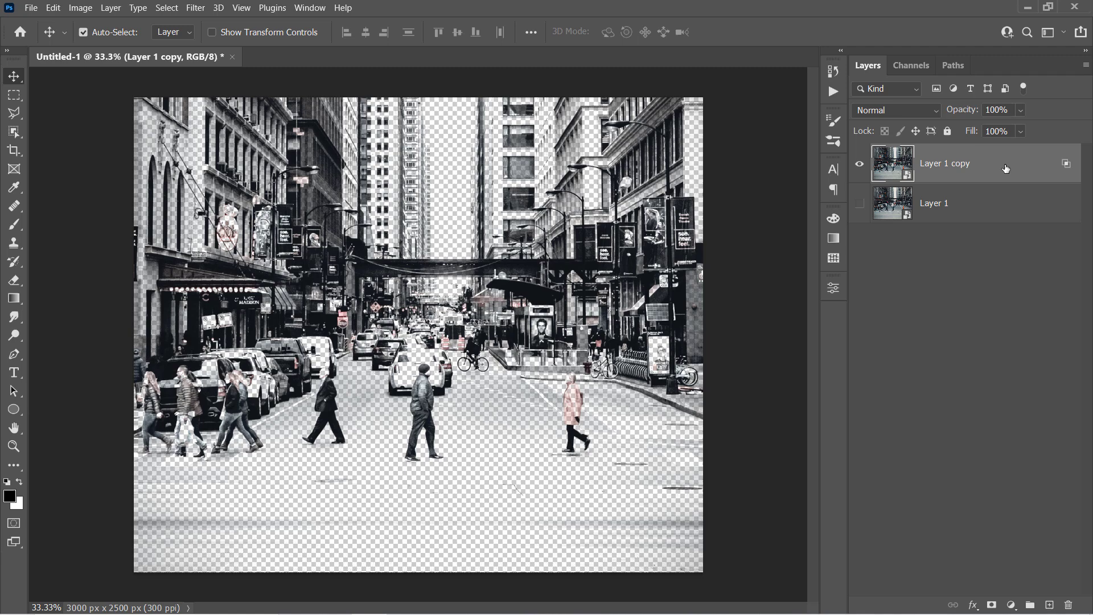
- Group Layer 1 copy into Group 1 with Ctrl+G and collapse the group
{"action": "key", "text": "ctrl+g"}
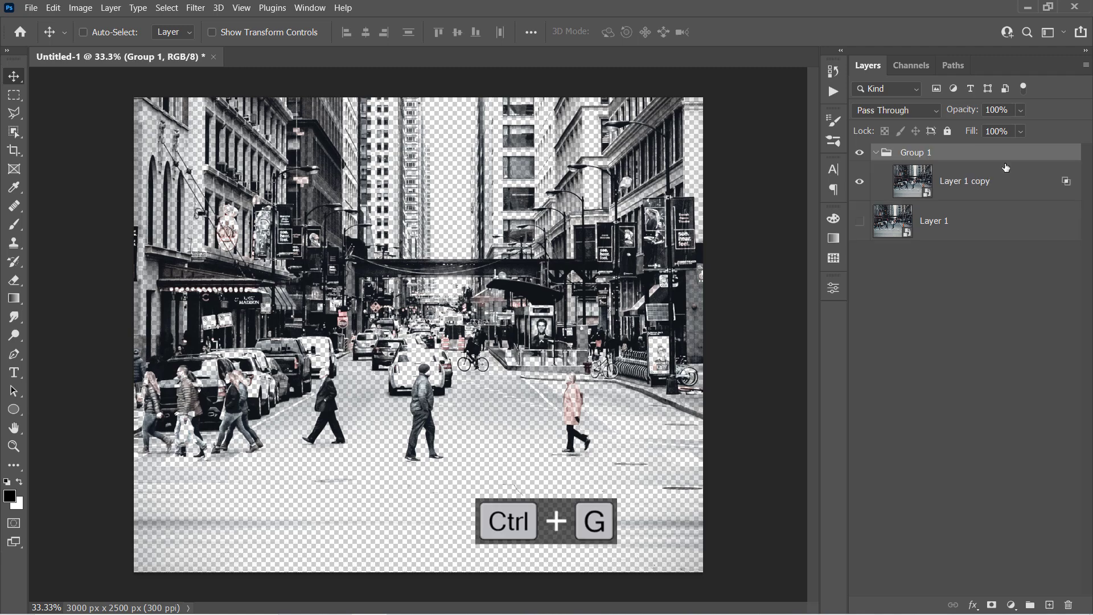
{"action": "left_click", "coordinate": [912, 182]}
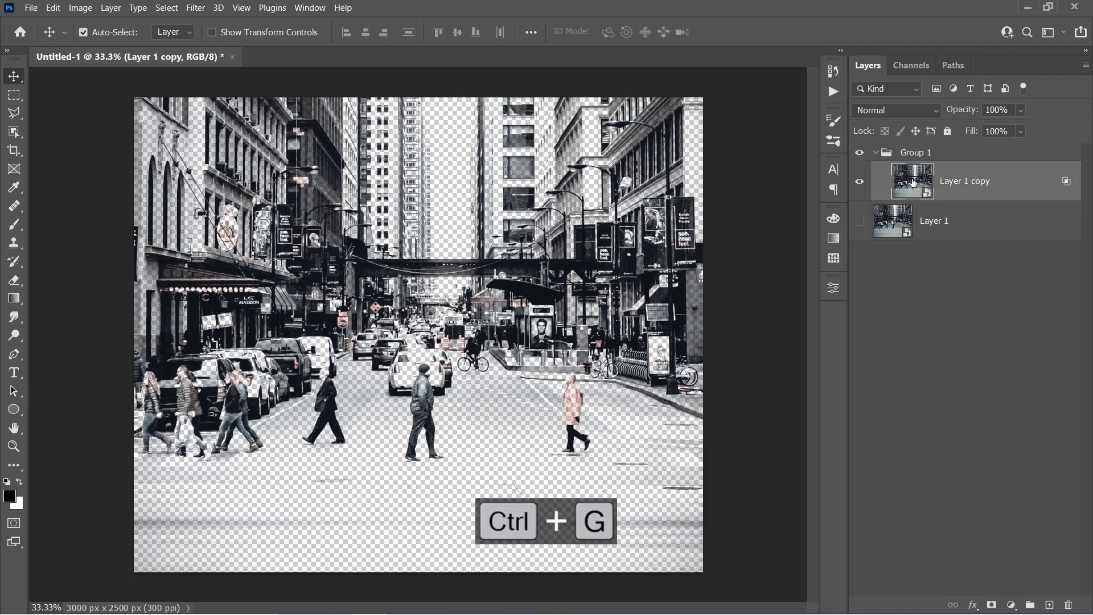
{"action": "left_click", "coordinate": [875, 155]}
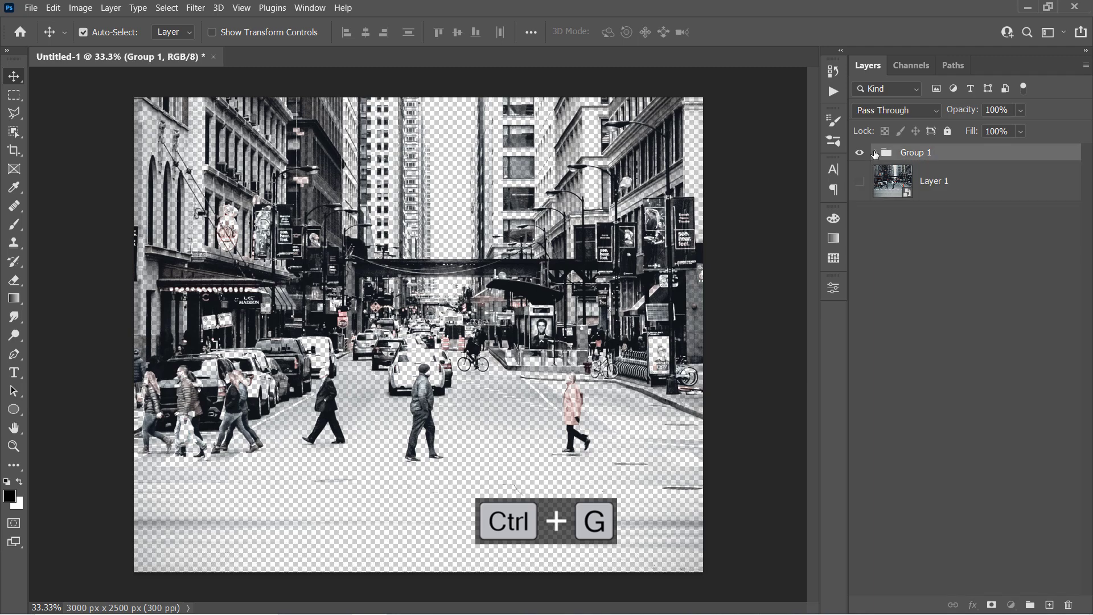
{"action": "left_click", "coordinate": [875, 155]}
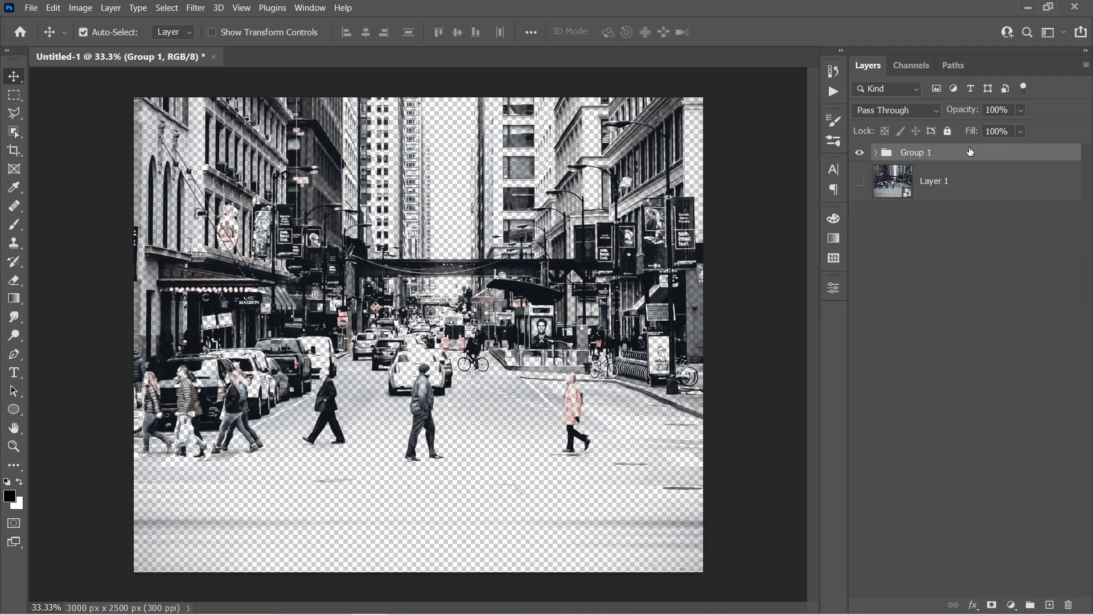
- Enable a Pattern Overlay on Group 1 and import the Sketch Effect Patterns.pat file
{"action": "double_click", "coordinate": [983, 154]}
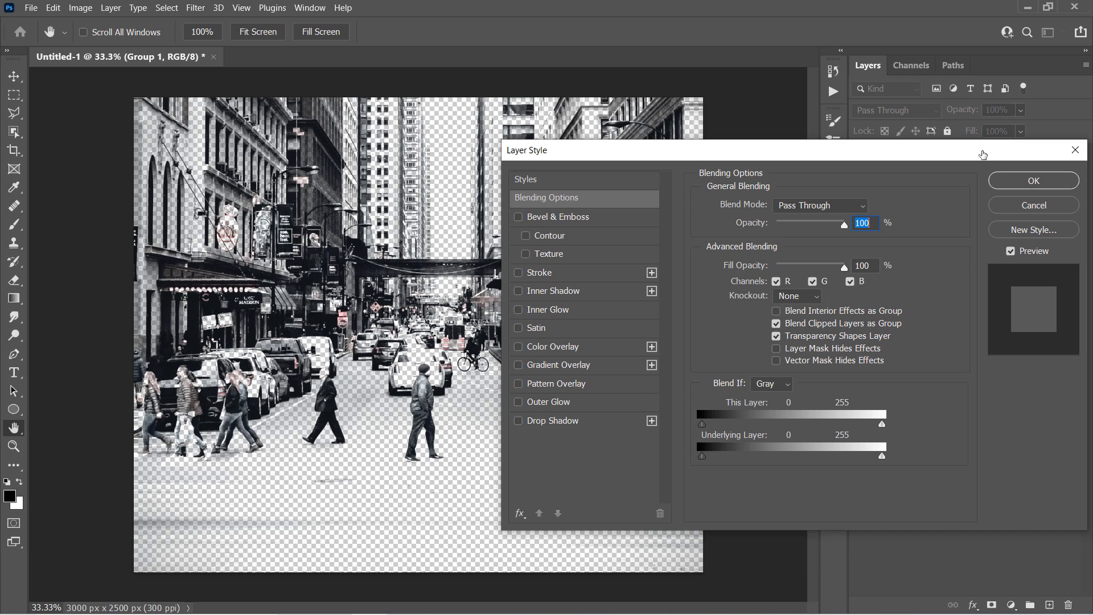
{"action": "left_click", "coordinate": [570, 384]}
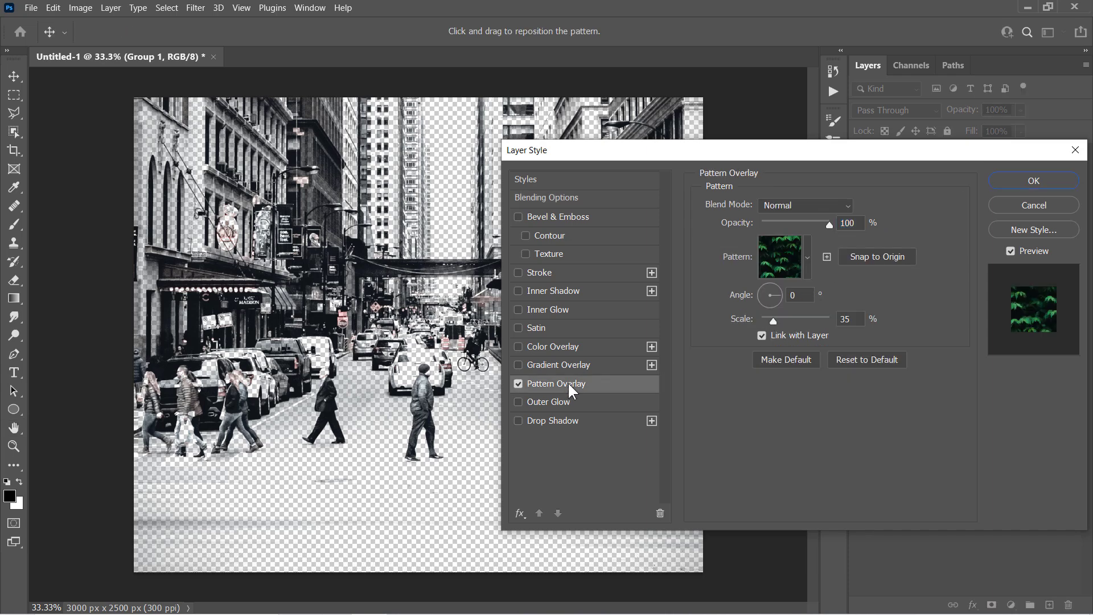
{"action": "left_click_drag", "start_coordinate": [461, 433], "coordinate": [414, 299]}
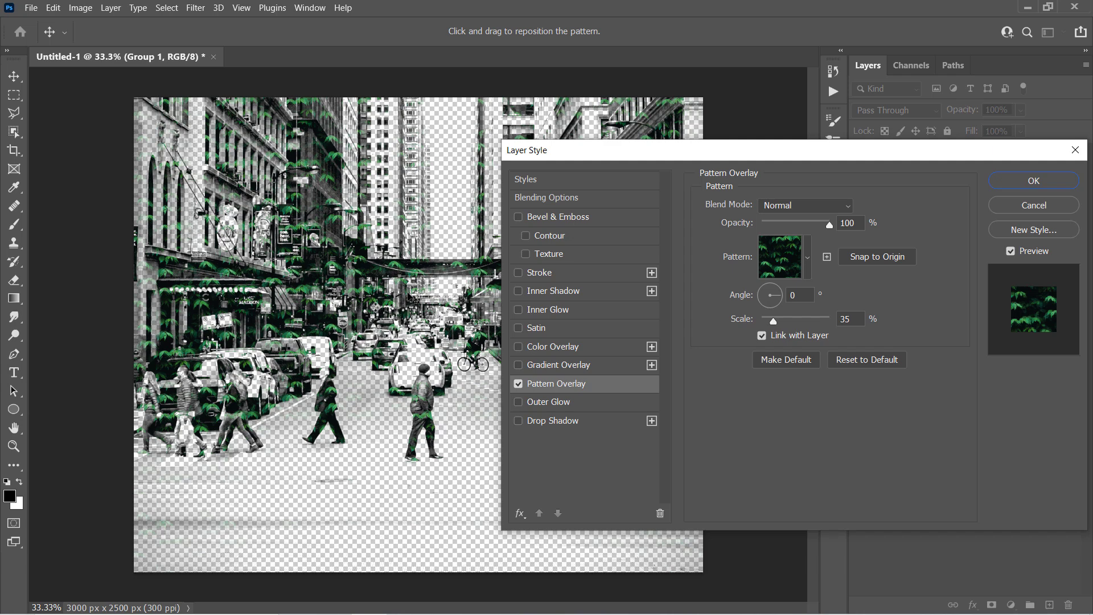
{"action": "left_click", "coordinate": [805, 261]}
{"action": "left_click", "coordinate": [899, 296]}
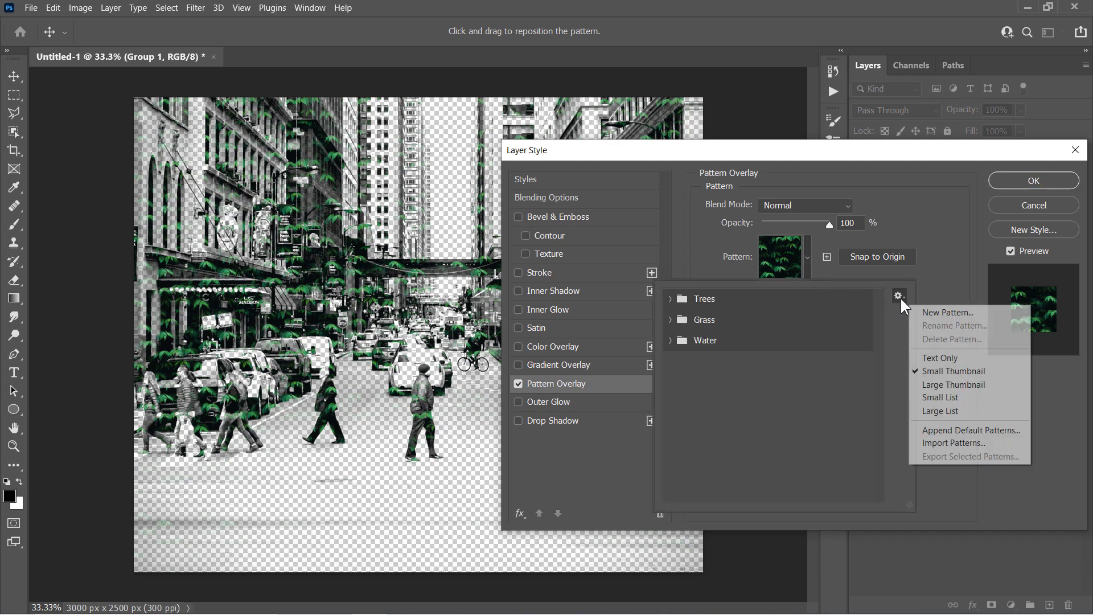
{"action": "left_click", "coordinate": [949, 442]}
{"action": "left_click", "coordinate": [729, 387]}
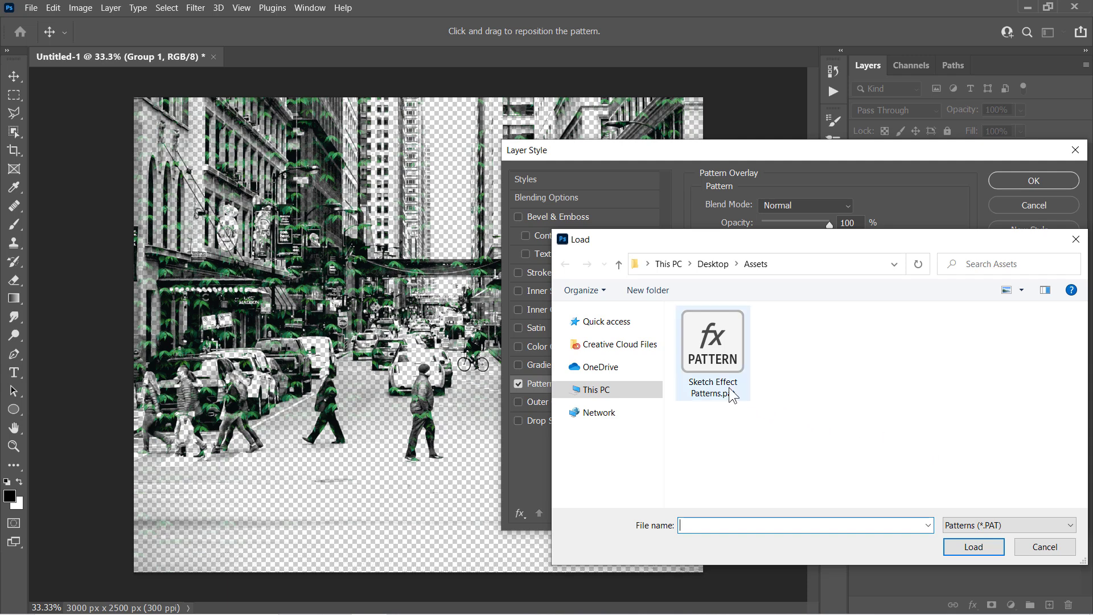
{"action": "left_click", "coordinate": [964, 550]}
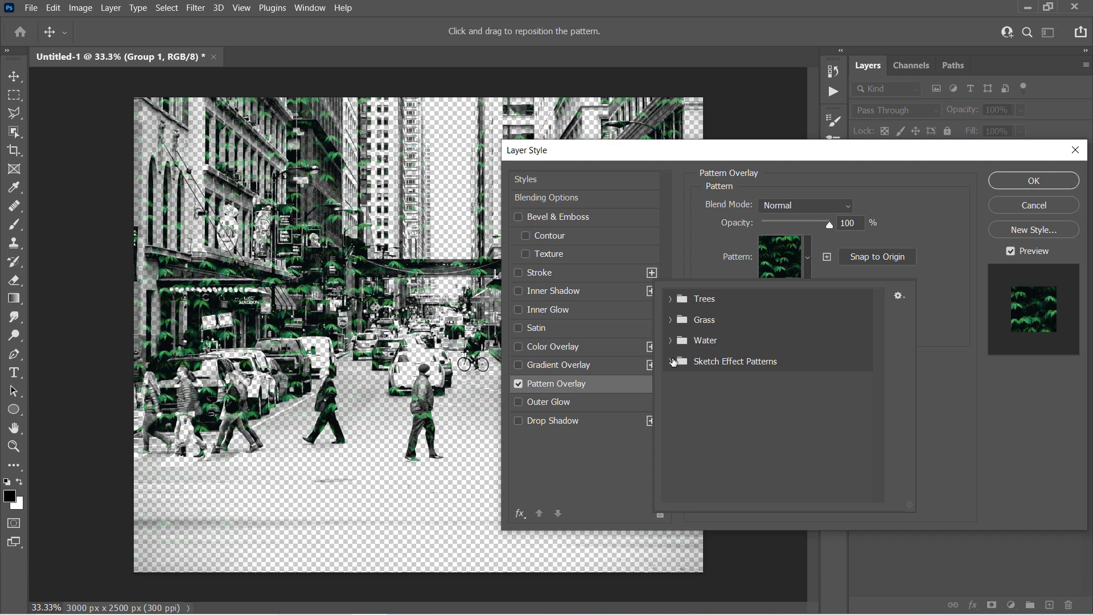
- Use the Sketch 1 pattern at 80% scale in Multiply mode and apply the style
{"action": "left_click", "coordinate": [672, 361]}
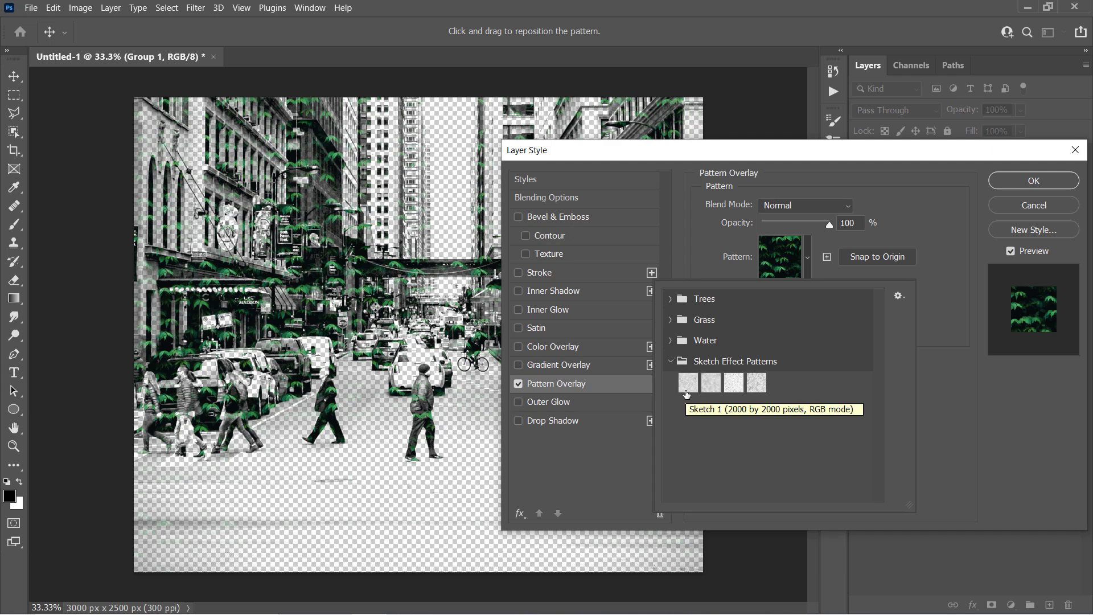
{"action": "left_click", "coordinate": [686, 382]}
{"action": "left_click", "coordinate": [712, 274]}
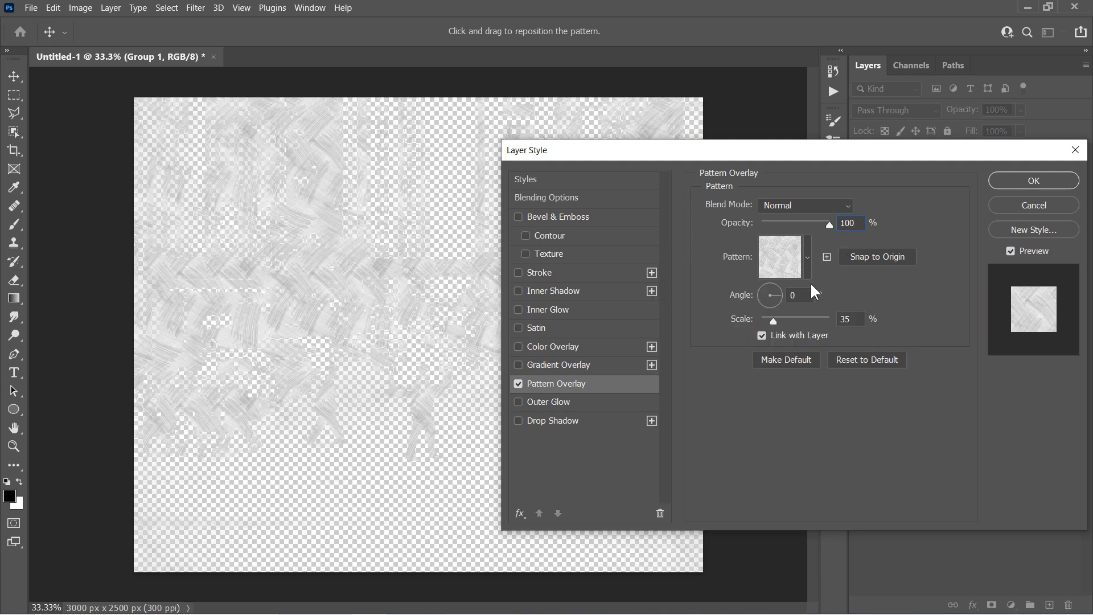
{"action": "left_click", "coordinate": [790, 320]}
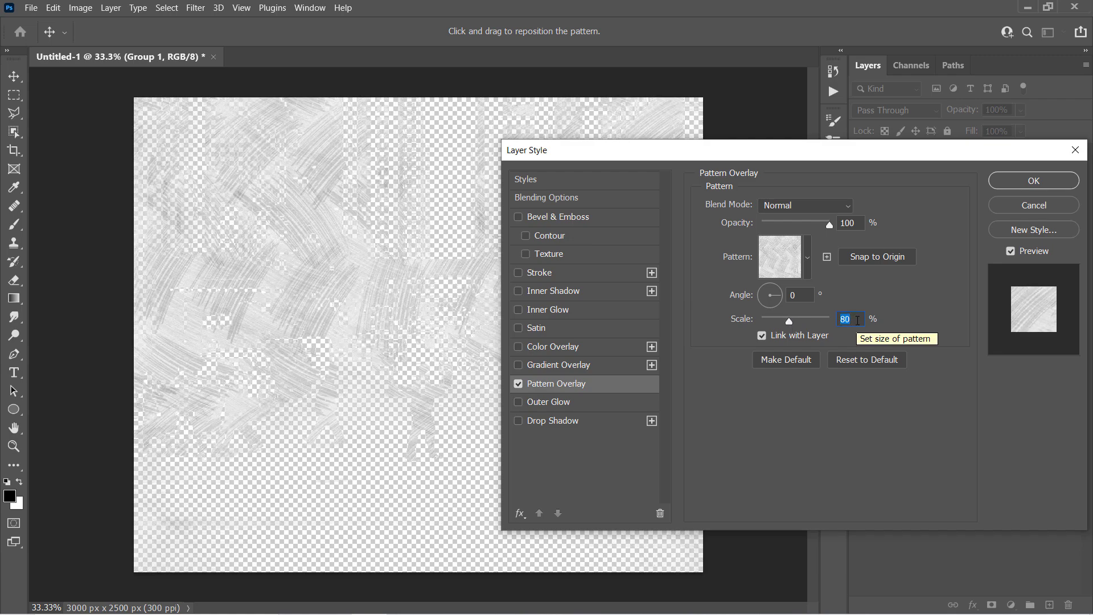
{"action": "type", "text": "80"}
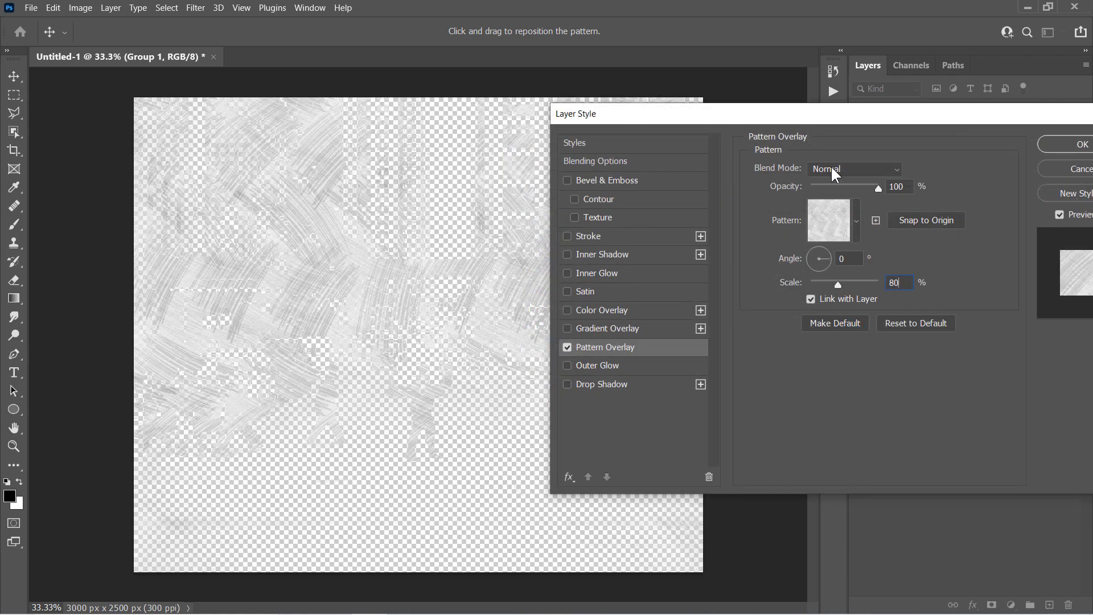
{"action": "left_click", "coordinate": [831, 169]}
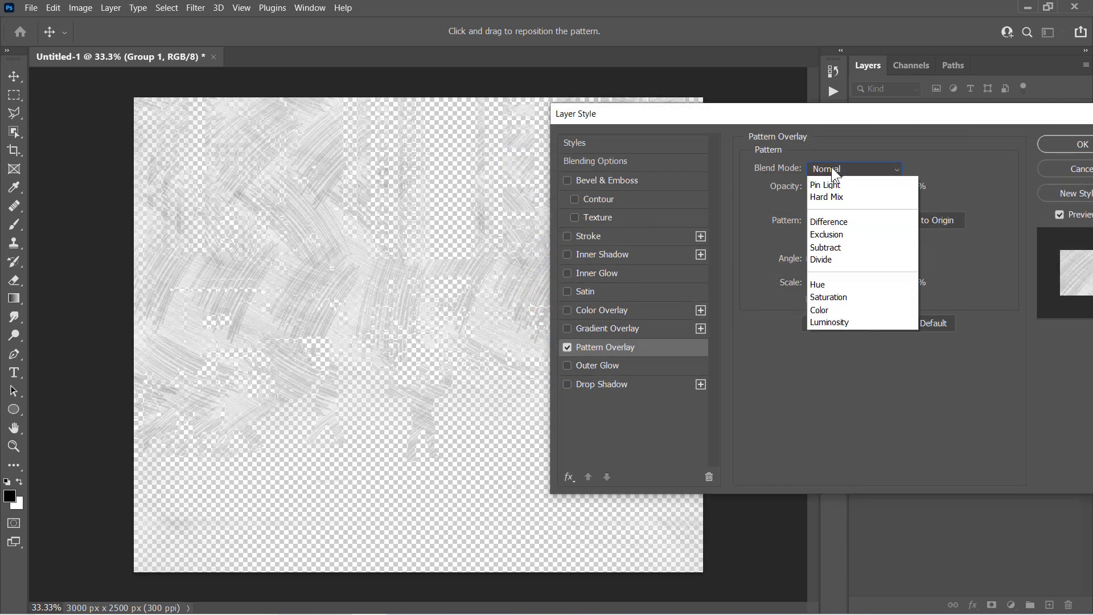
{"action": "left_click", "coordinate": [830, 231]}
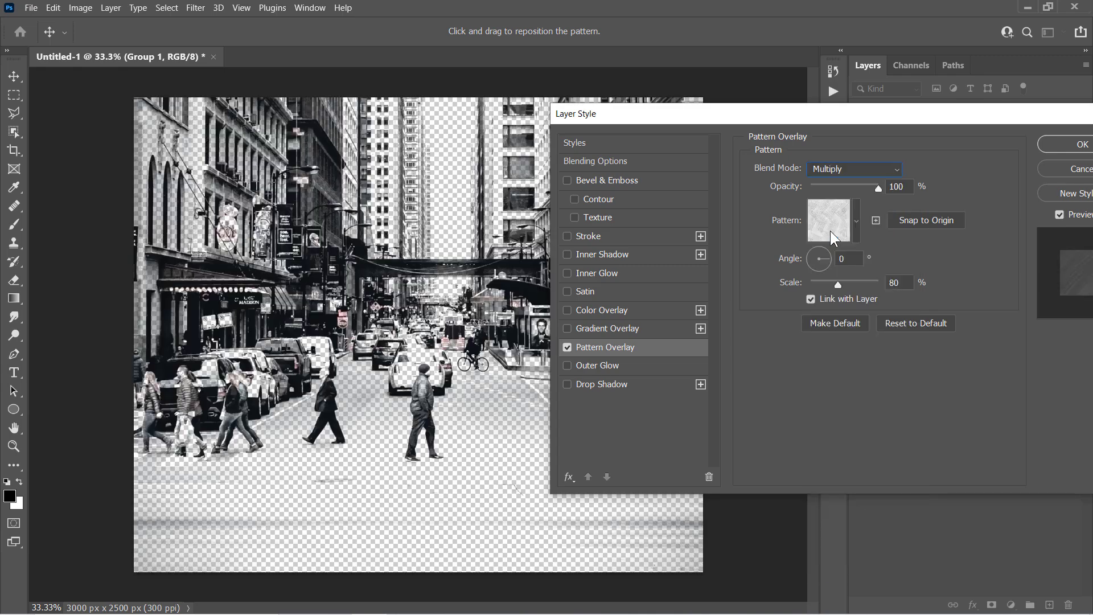
{"action": "left_click", "coordinate": [1007, 154]}
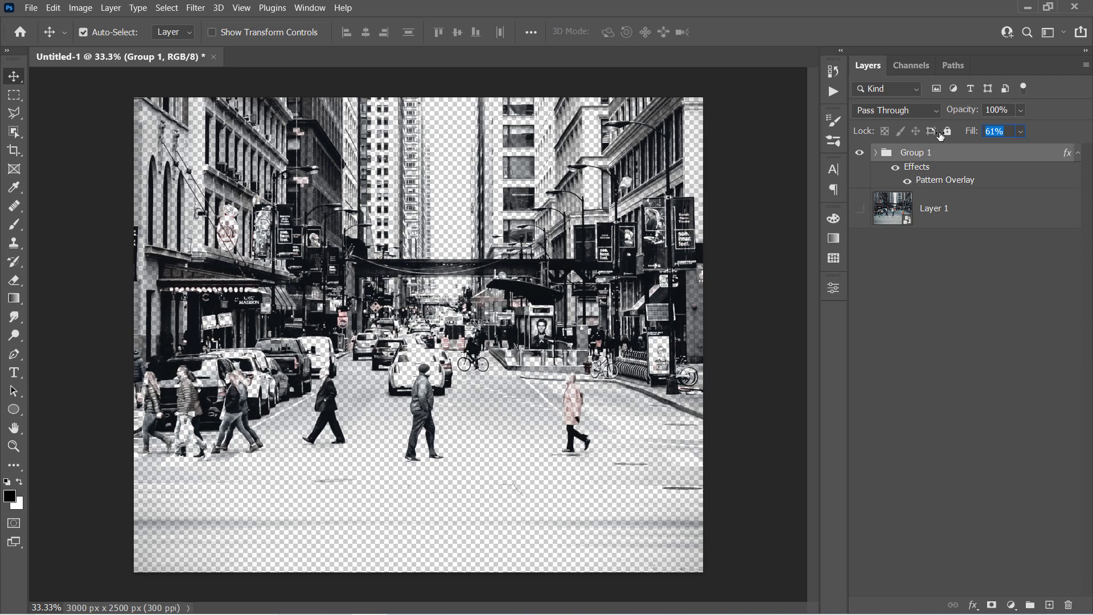
- Set Group 1's fill to 0% and collapse its effects list
{"action": "left_click_drag", "start_coordinate": [940, 135], "coordinate": [810, 138]}
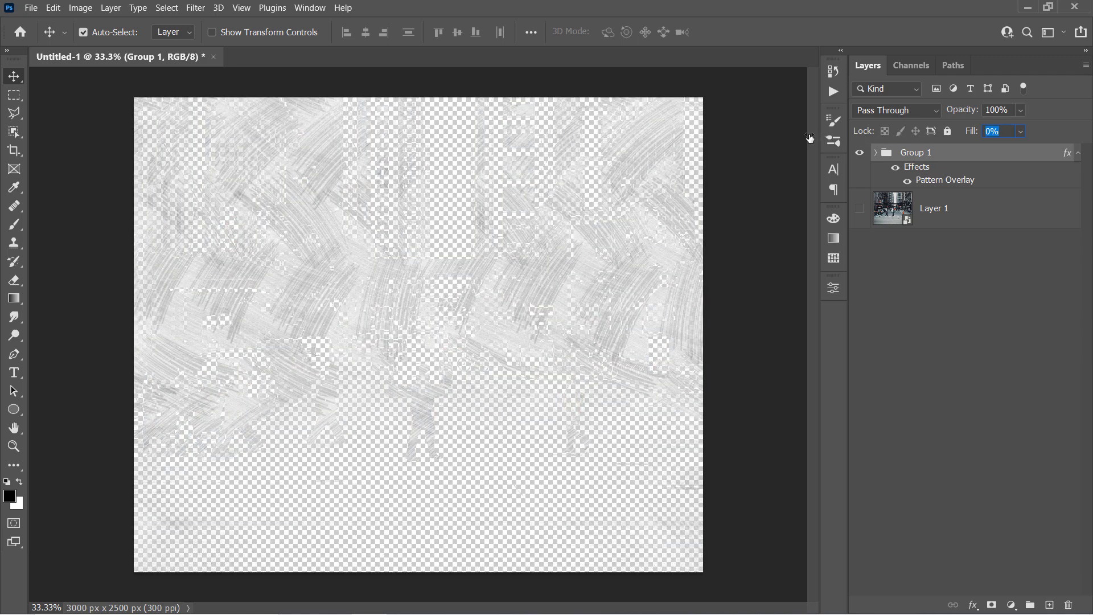
{"action": "key", "text": "Return"}
{"action": "left_click", "coordinate": [1078, 153]}
- Make Group 1 copy and give its Pattern Overlay the second Sketch Effect pattern at 15% scale
{"action": "key", "text": "ctrl+j"}
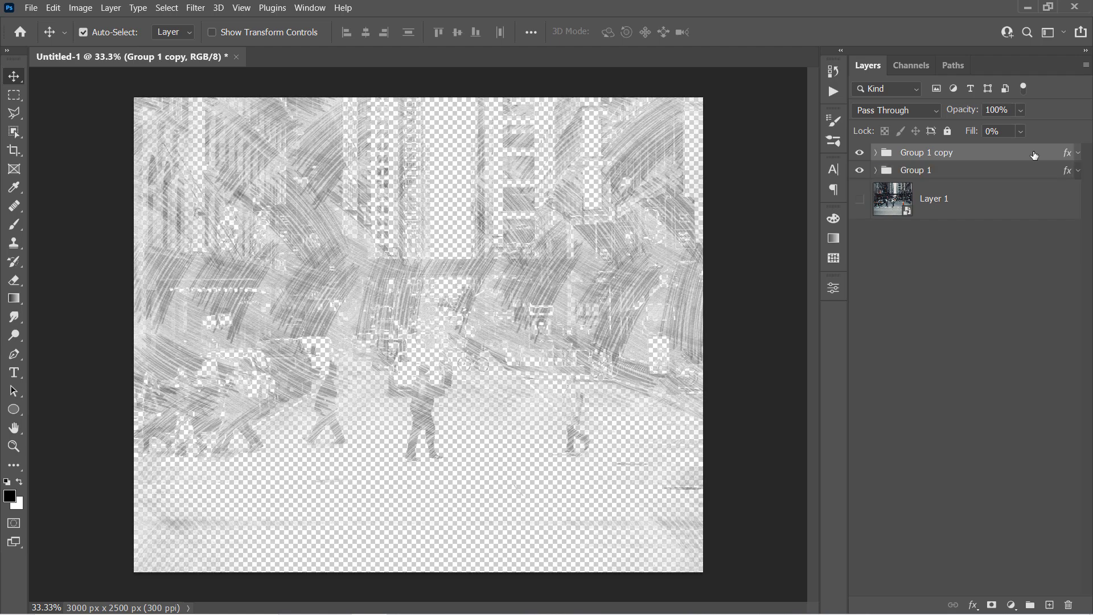
{"action": "double_click", "coordinate": [1034, 155]}
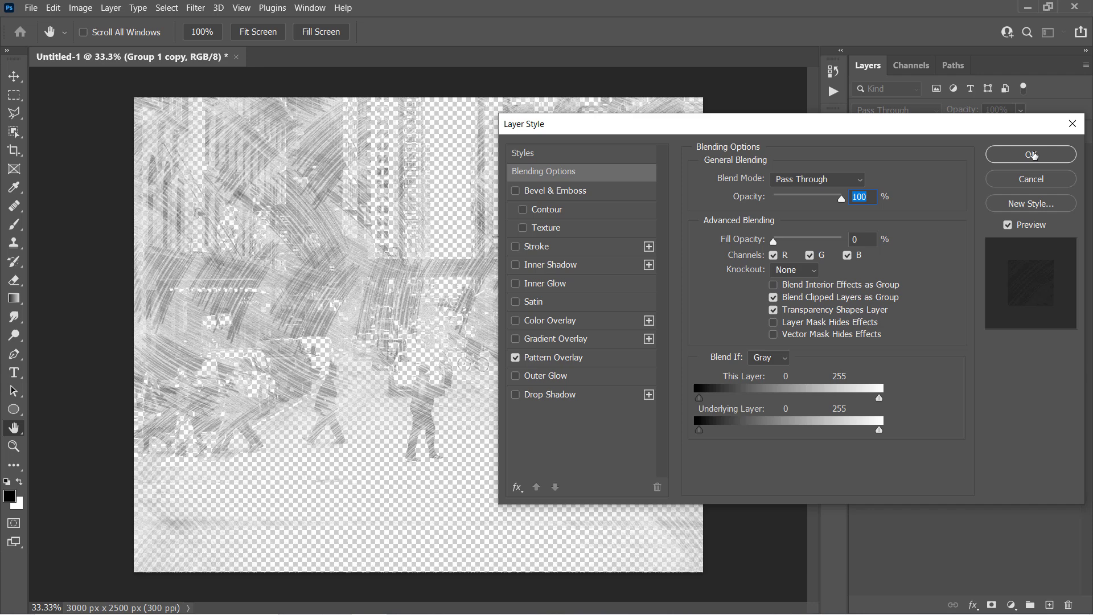
{"action": "left_click", "coordinate": [612, 363]}
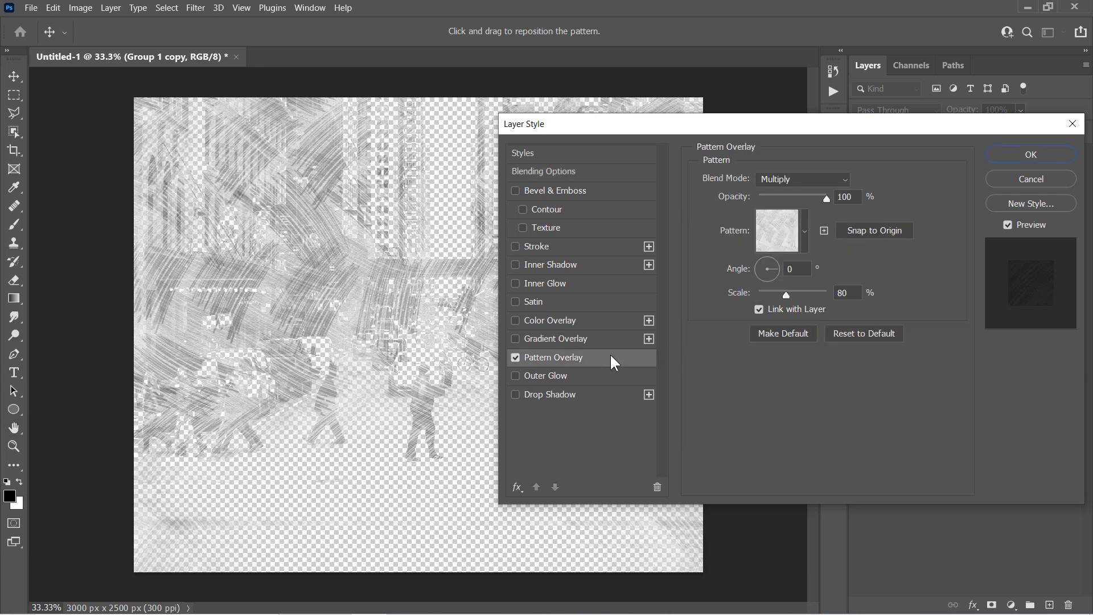
{"action": "left_click", "coordinate": [804, 242]}
{"action": "left_click", "coordinate": [709, 358]}
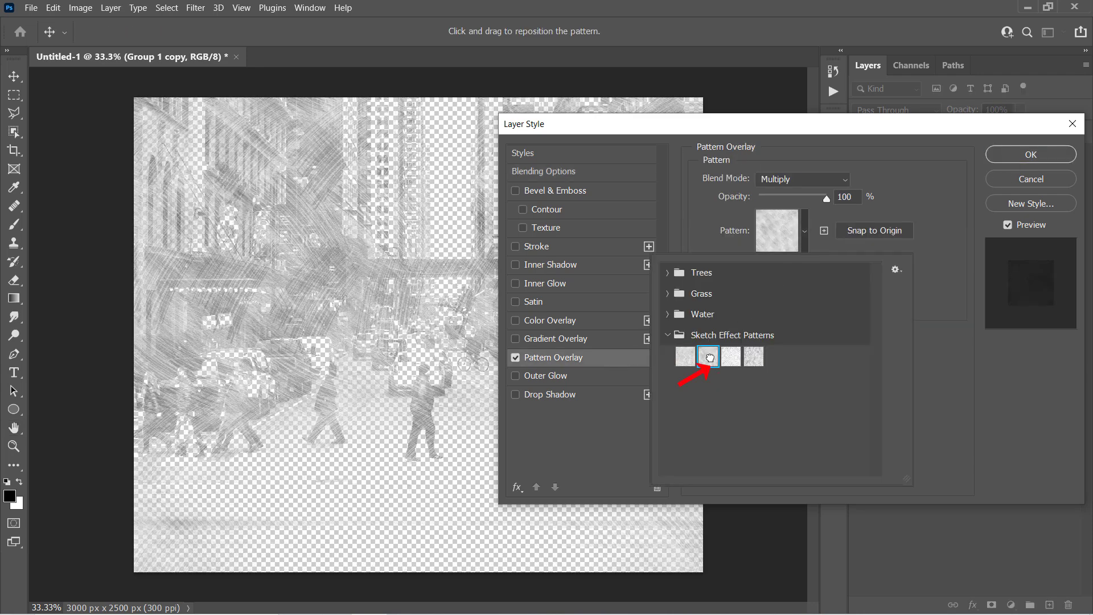
{"action": "left_click", "coordinate": [714, 243]}
{"action": "left_click_drag", "start_coordinate": [785, 293], "coordinate": [764, 295]}
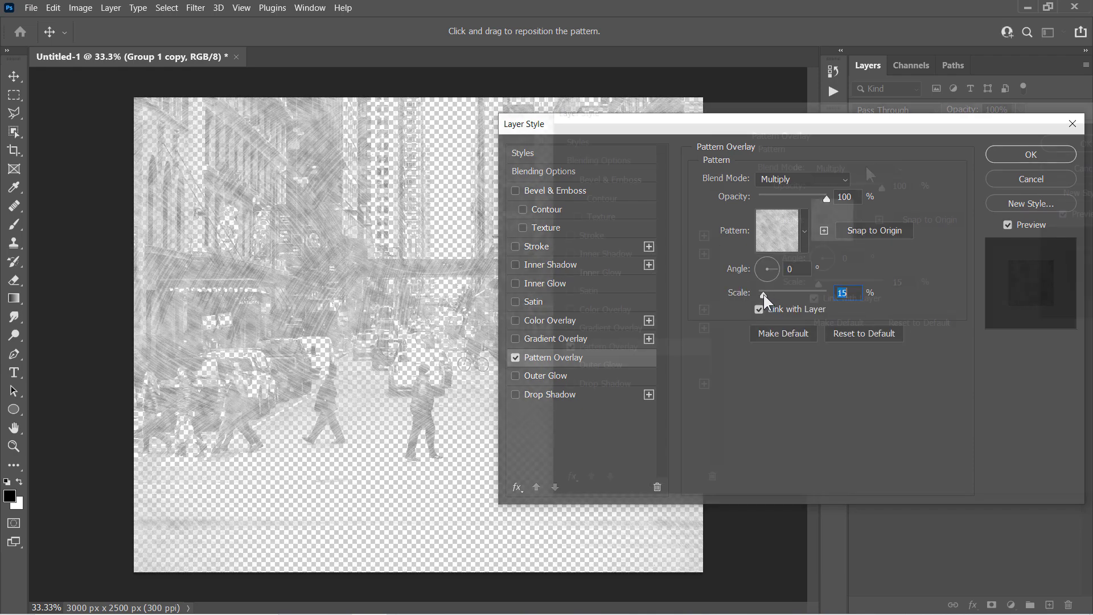
{"action": "left_click", "coordinate": [1066, 143]}
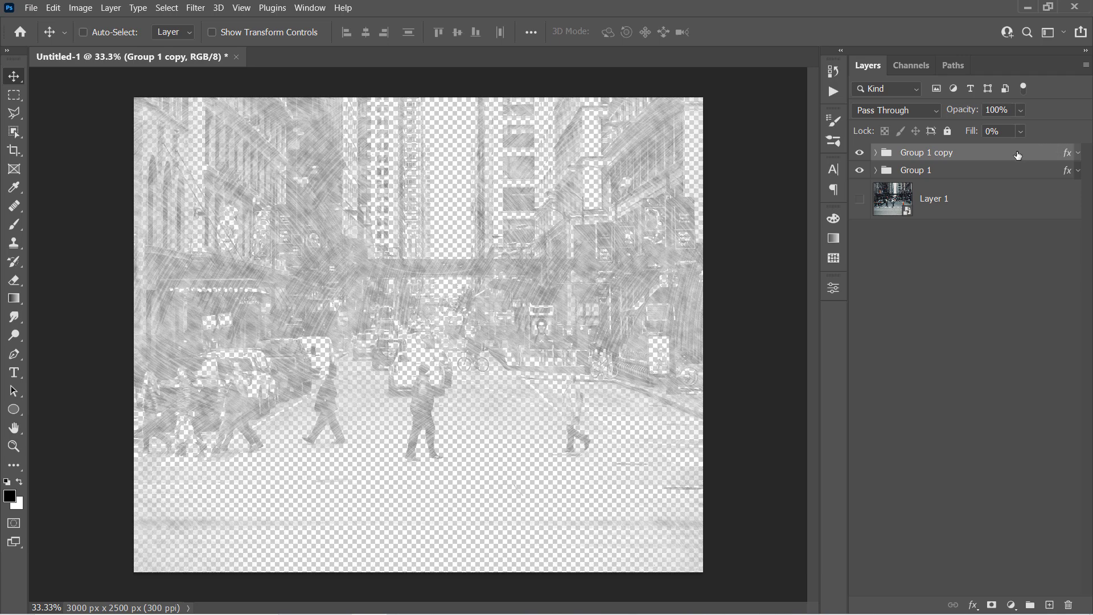
- Create Group 1 copy 2 with its Pattern Overlay set to the third Sketch Effect pattern at 18%
{"action": "key", "text": "ctrl+j"}
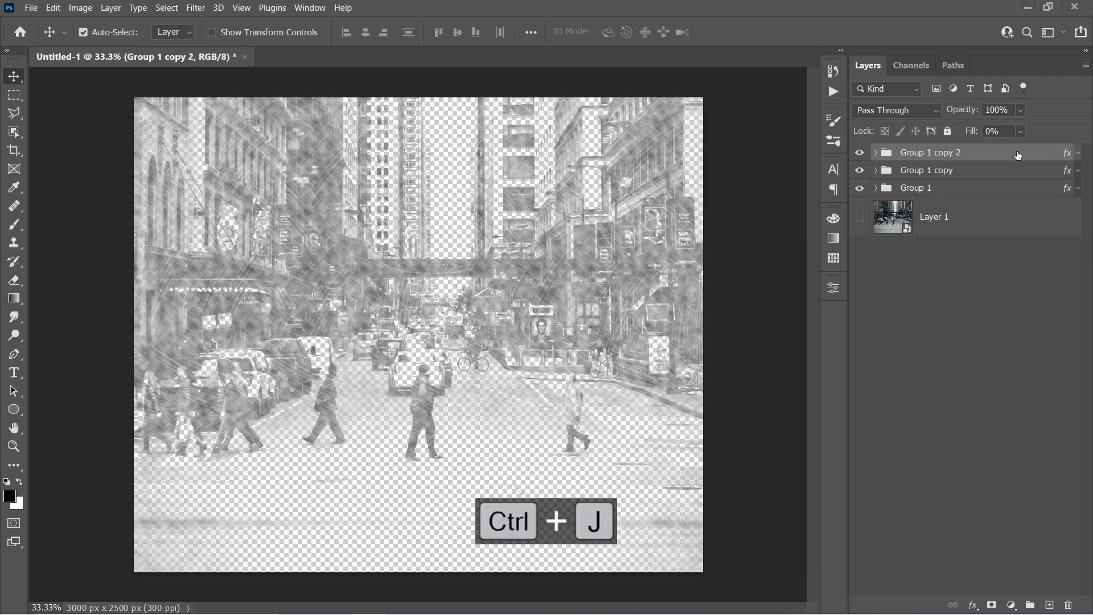
{"action": "double_click", "coordinate": [1017, 154]}
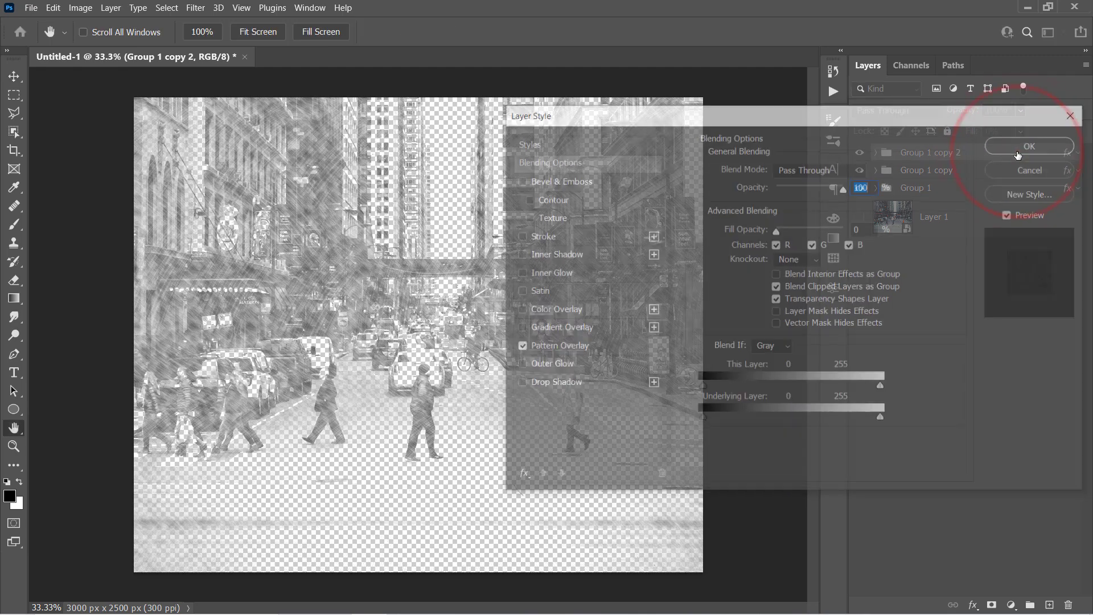
{"action": "left_click", "coordinate": [611, 346]}
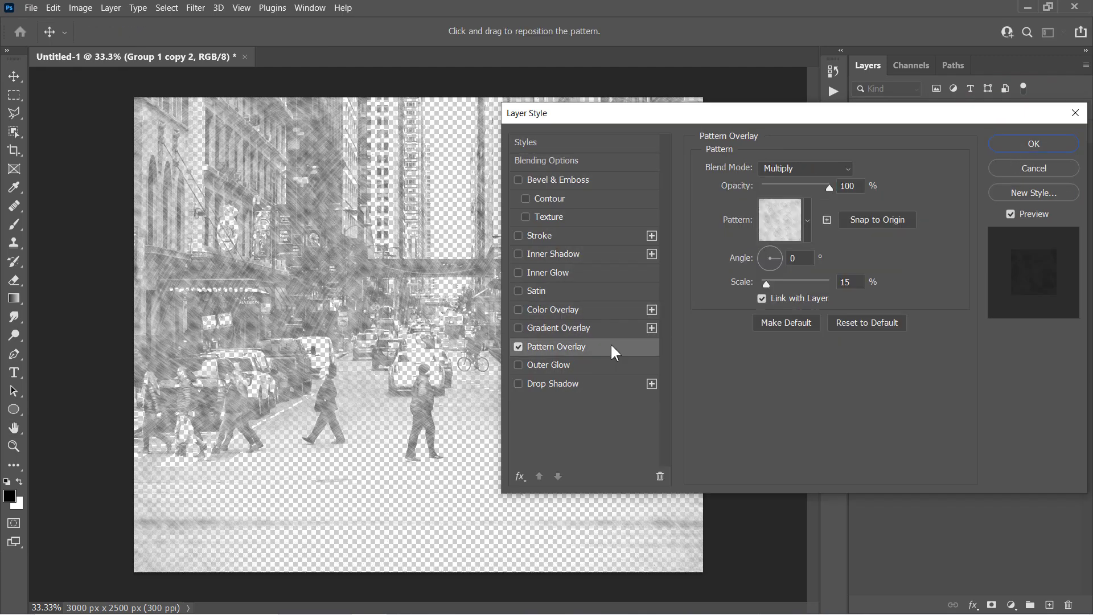
{"action": "left_click", "coordinate": [807, 220]}
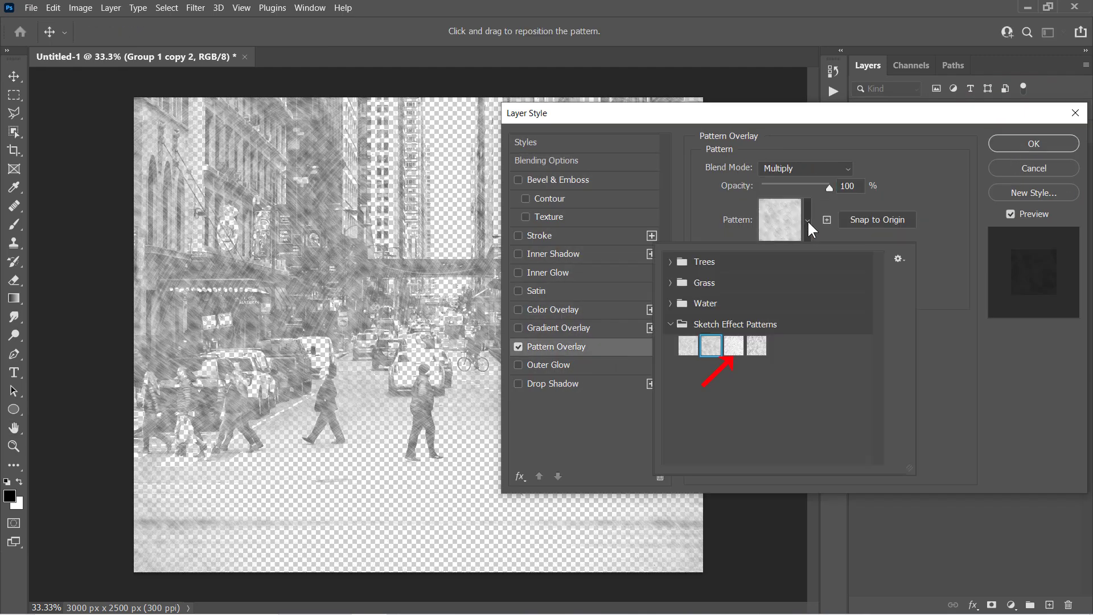
{"action": "left_click", "coordinate": [734, 345]}
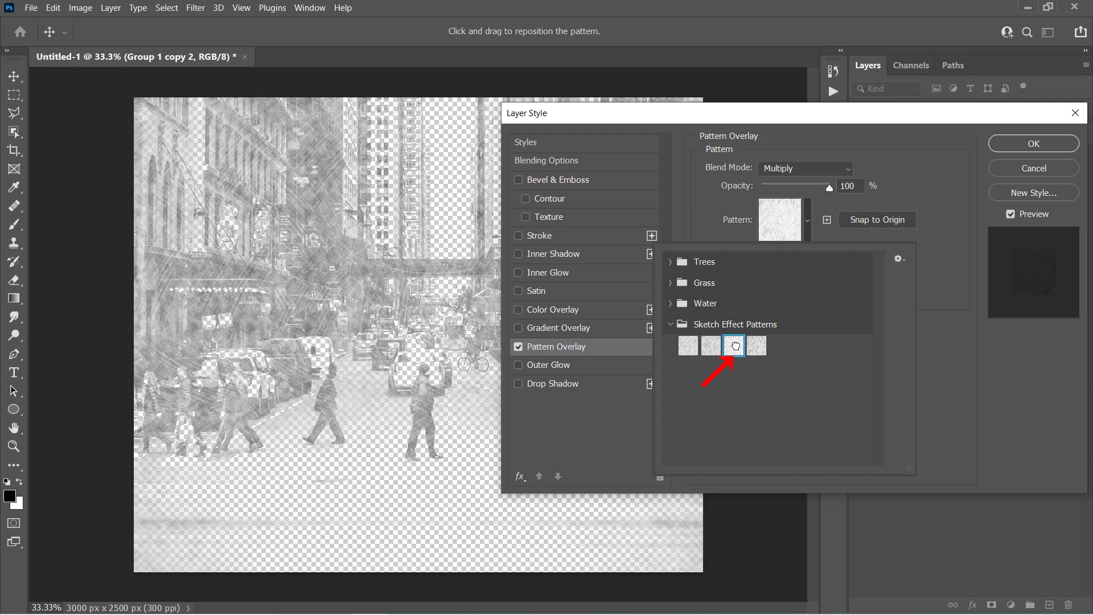
{"action": "left_click", "coordinate": [902, 193]}
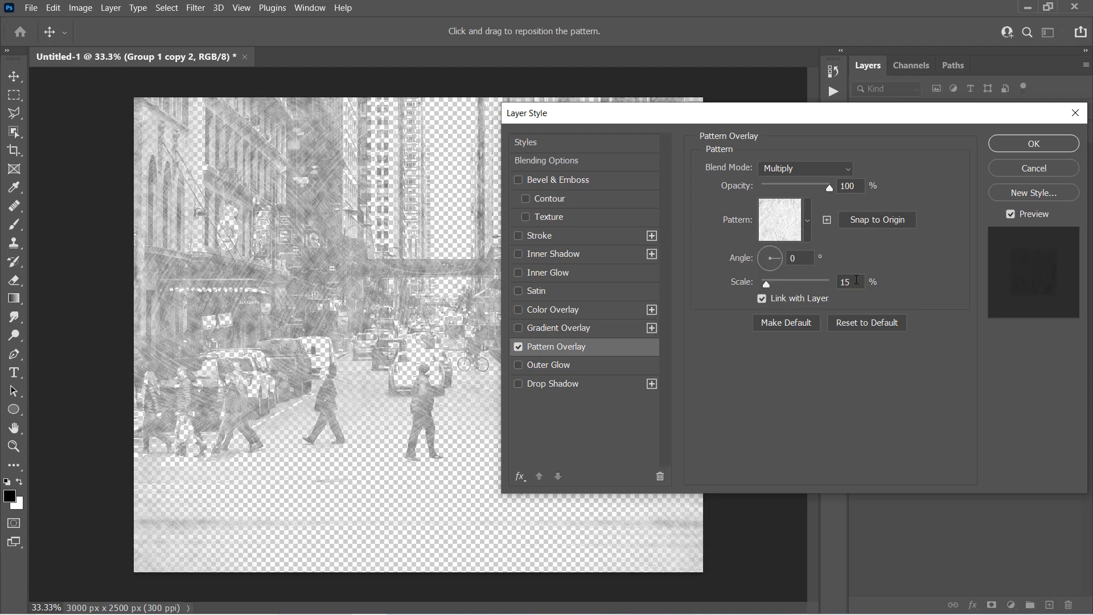
{"action": "scroll", "coordinate": [857, 279], "scroll_direction": "up", "scroll_amount": 3}
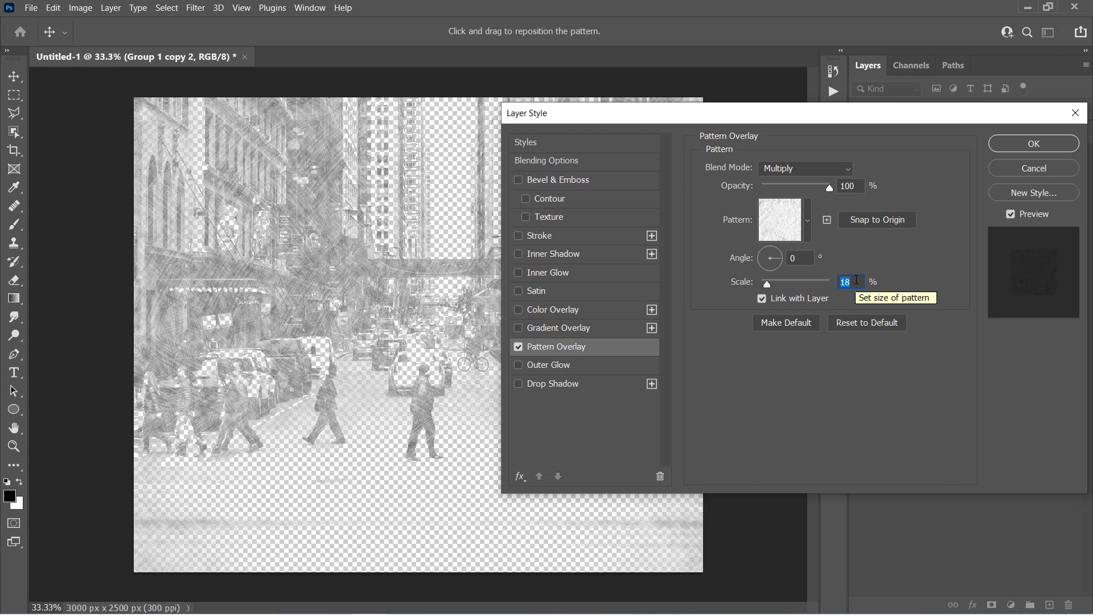
{"action": "left_click", "coordinate": [1025, 143]}
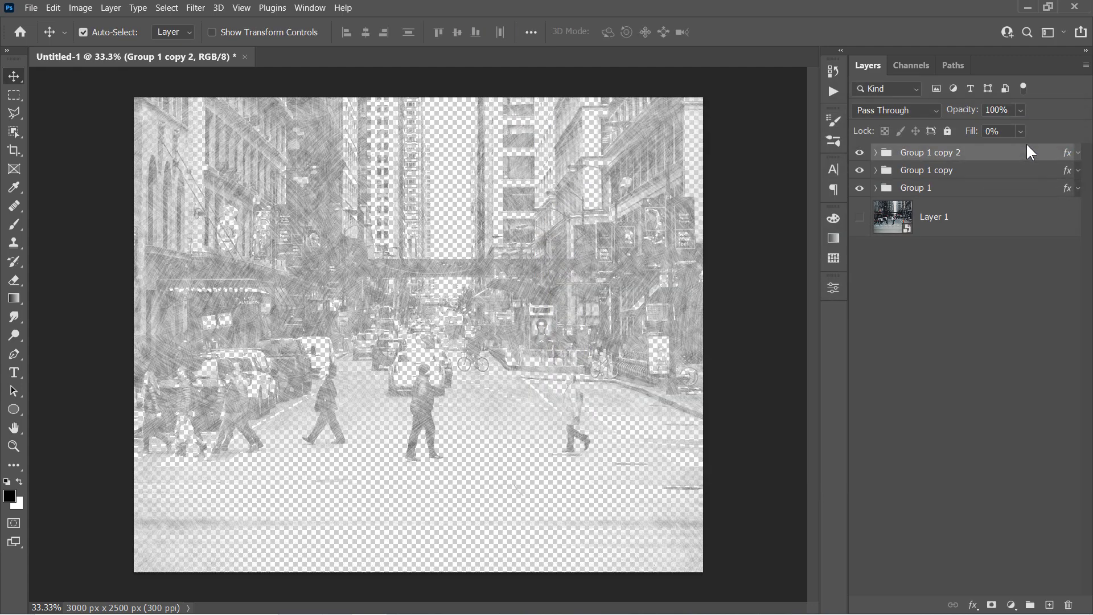
- Set the This Layer Blend If of Layer 1 copy in Group 1 copy 2 to 120/220
{"action": "left_click", "coordinate": [875, 152]}
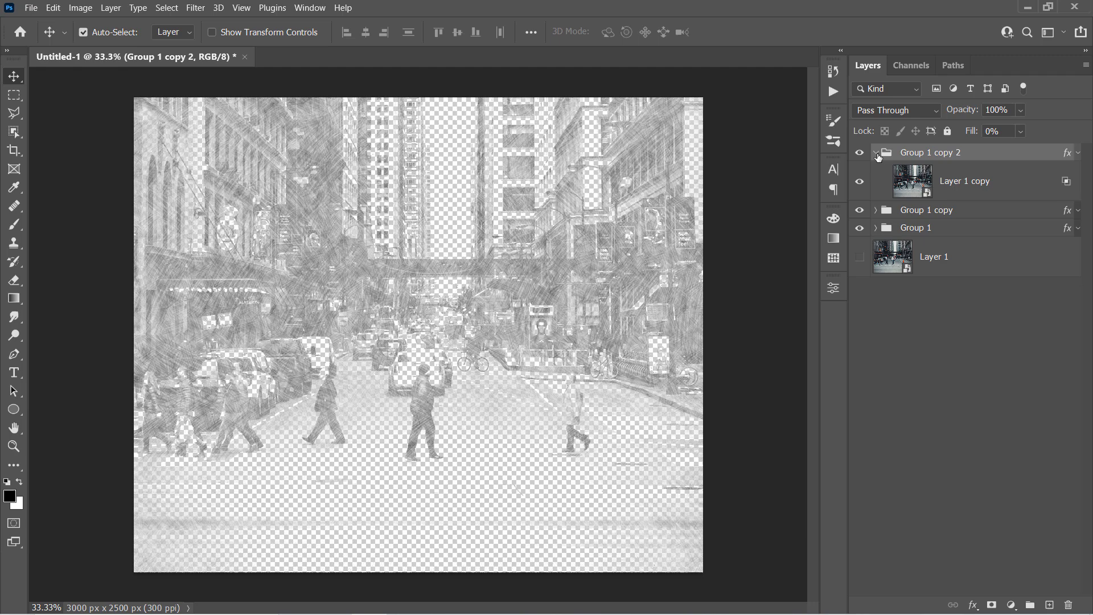
{"action": "left_click", "coordinate": [1000, 188]}
{"action": "double_click", "coordinate": [1018, 184]}
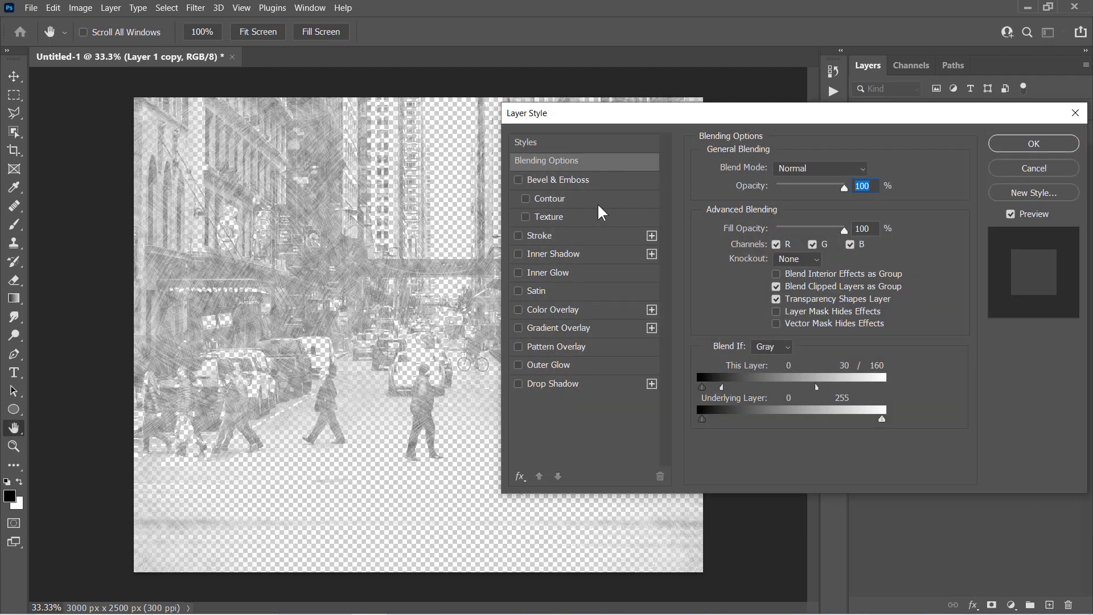
{"action": "left_click_drag", "start_coordinate": [816, 386], "coordinate": [857, 386]}
{"action": "left_click_drag", "start_coordinate": [722, 388], "coordinate": [786, 389]}
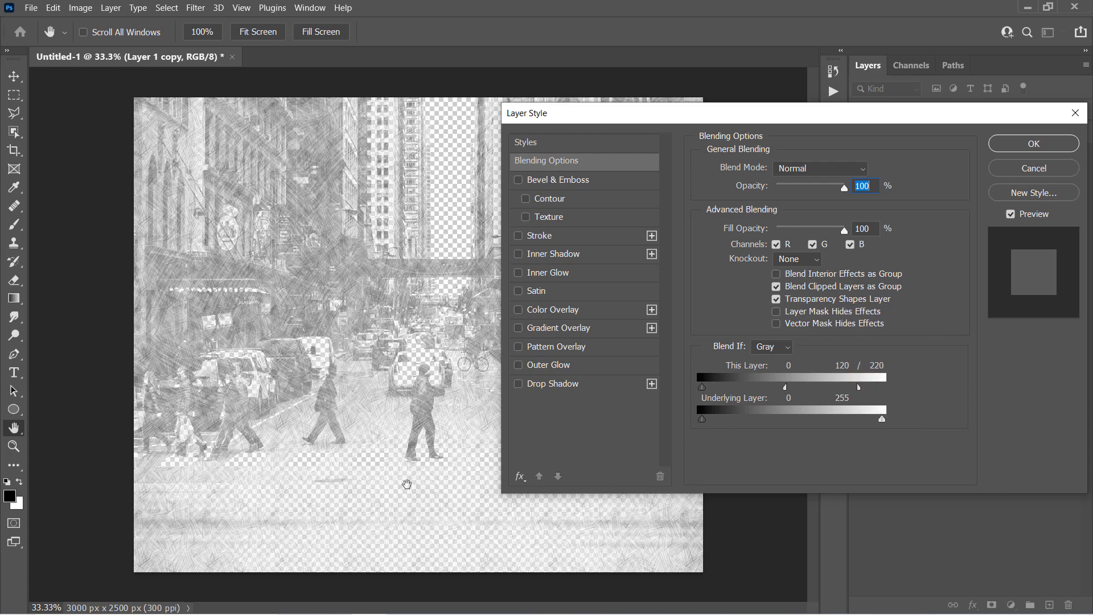
{"action": "left_click", "coordinate": [1030, 144]}
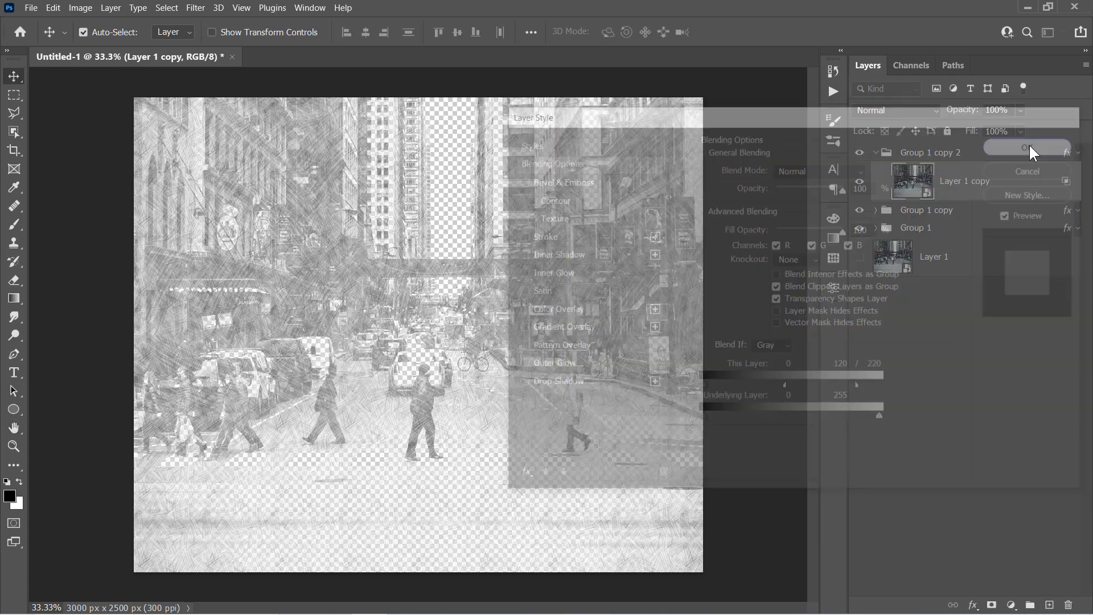
{"action": "left_click", "coordinate": [875, 153]}
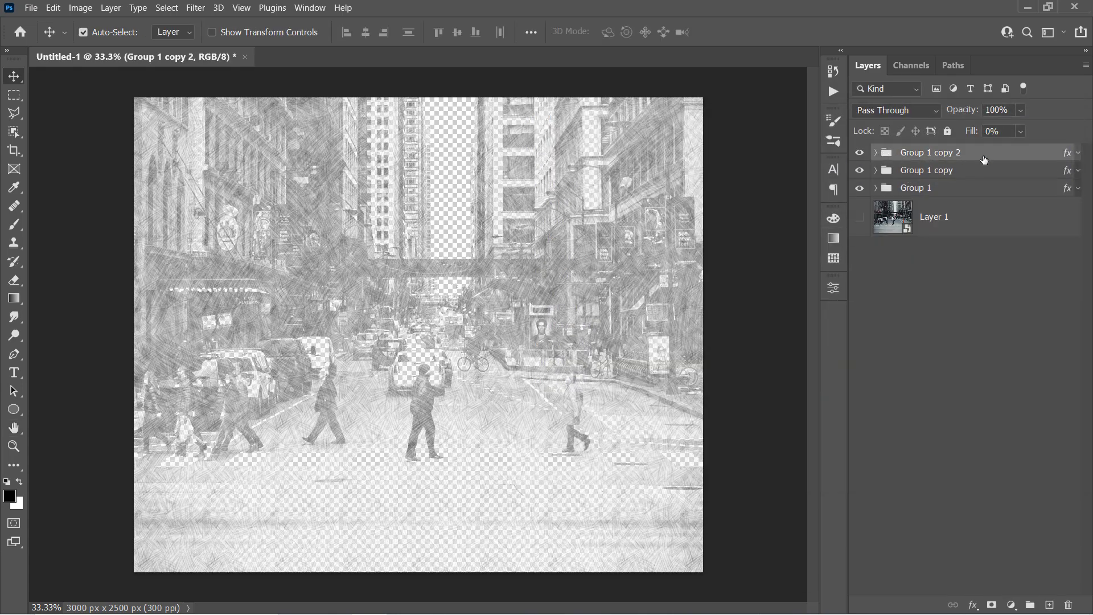
- Create Group 1 copy 3 overlaying the fourth Sketch Effect pattern at about 34% scale
{"action": "key", "text": "ctrl+j"}
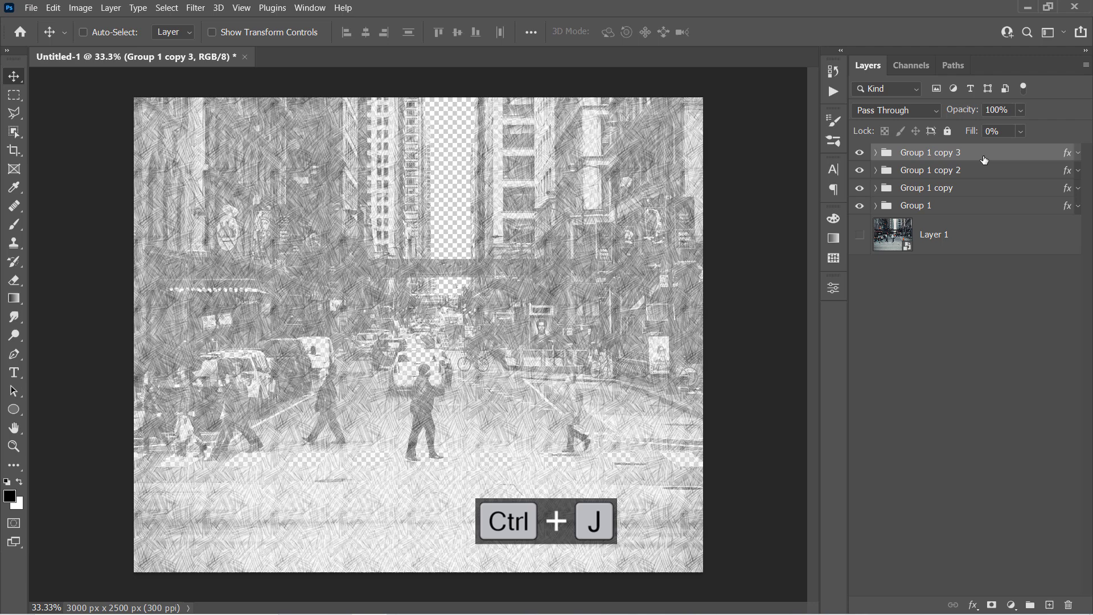
{"action": "double_click", "coordinate": [982, 156]}
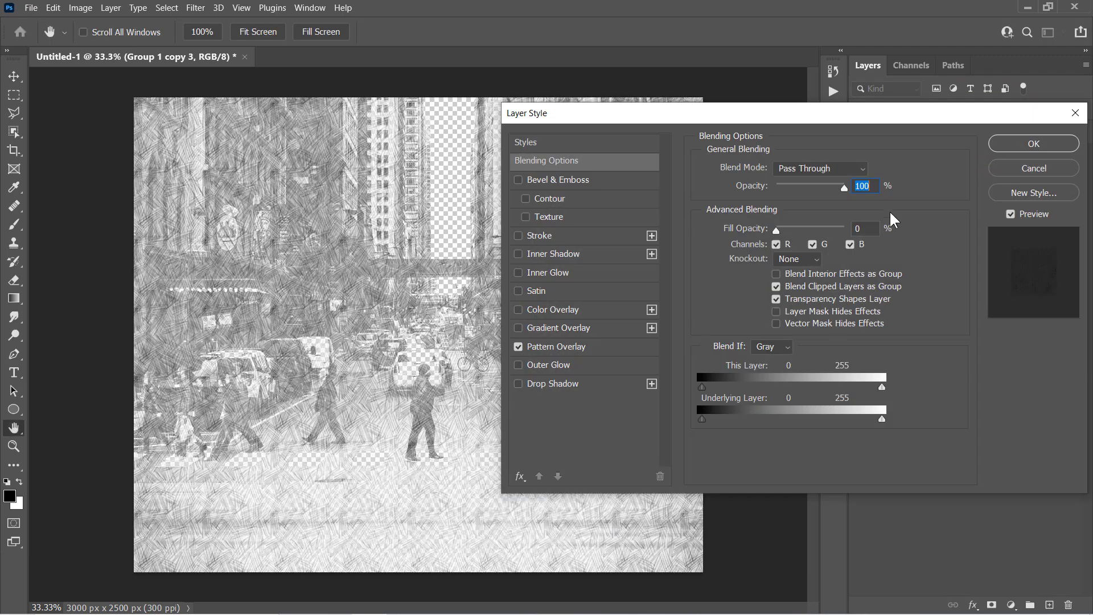
{"action": "left_click", "coordinate": [605, 346]}
{"action": "left_click", "coordinate": [808, 220]}
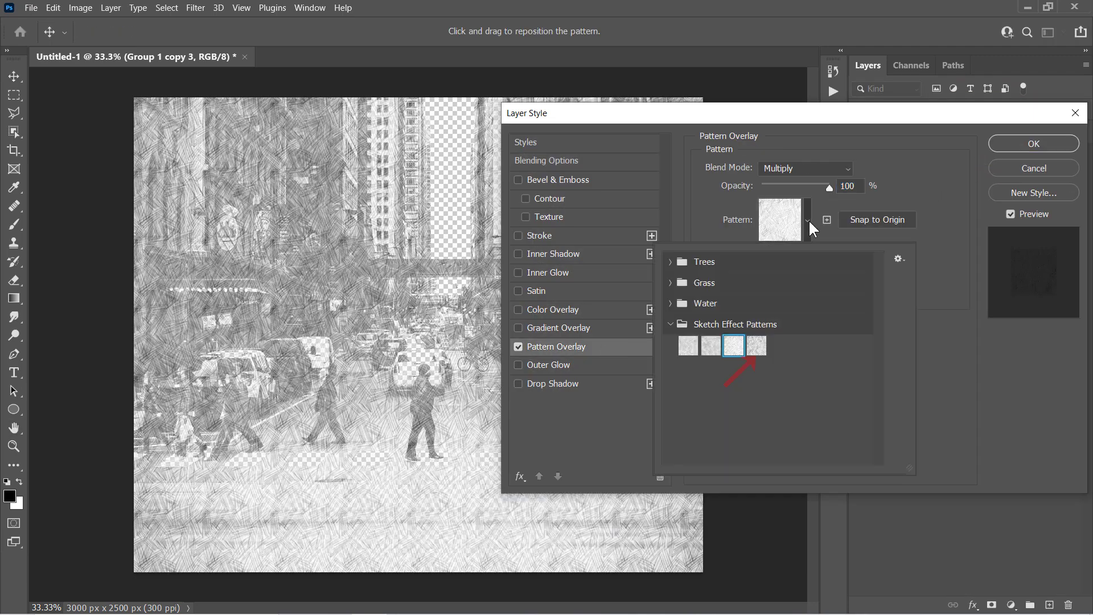
{"action": "left_click", "coordinate": [757, 345]}
{"action": "left_click", "coordinate": [719, 228]}
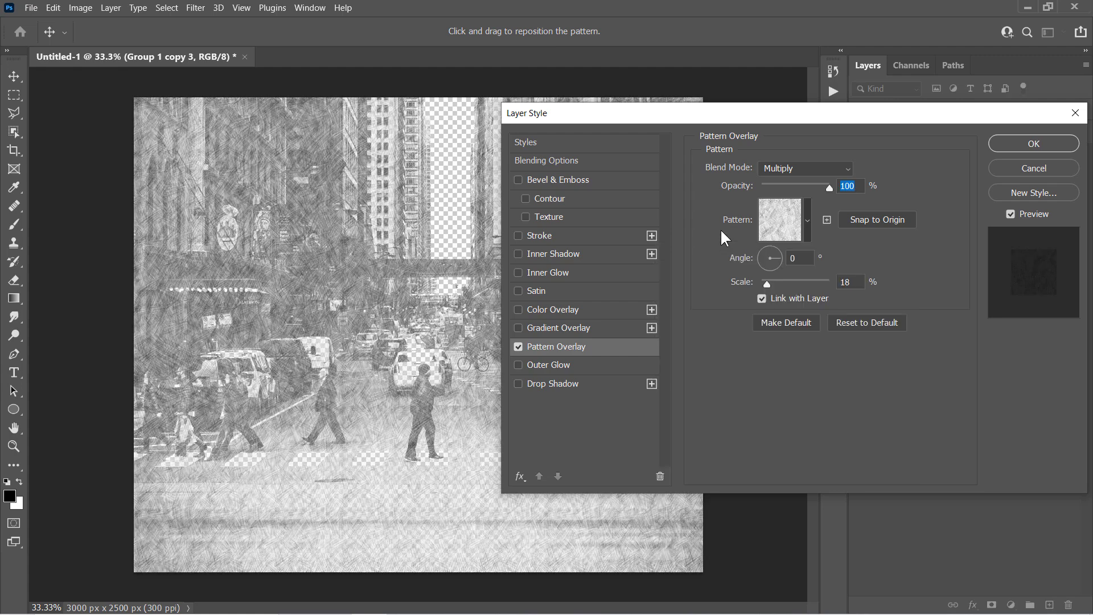
{"action": "scroll", "coordinate": [859, 280], "scroll_direction": "up", "scroll_amount": 17}
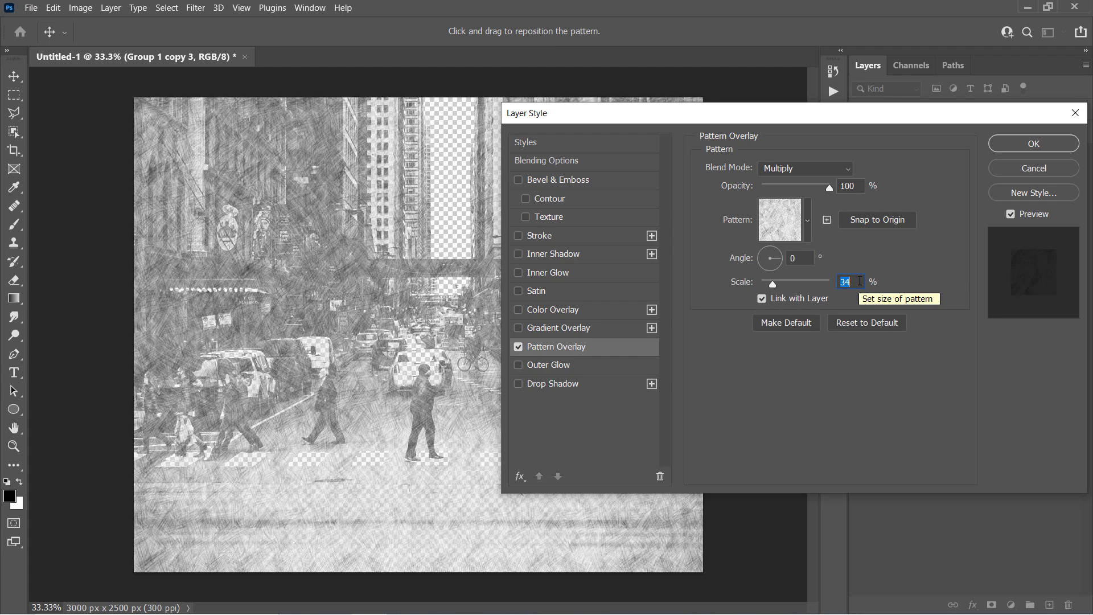
{"action": "left_click", "coordinate": [1018, 143]}
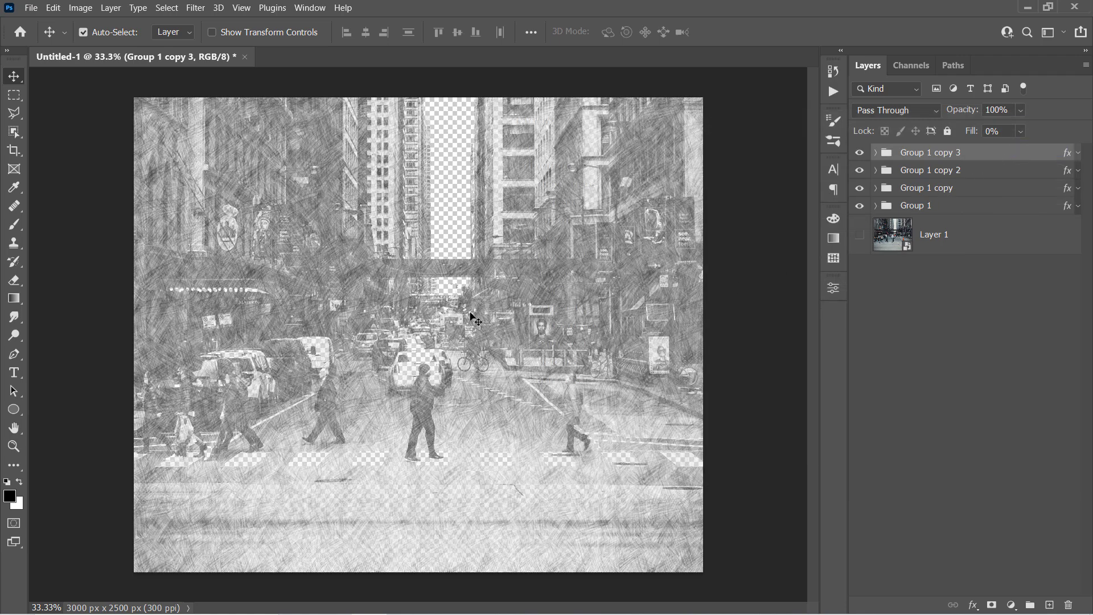
{"action": "left_click_drag", "start_coordinate": [860, 190], "coordinate": [865, 159]}
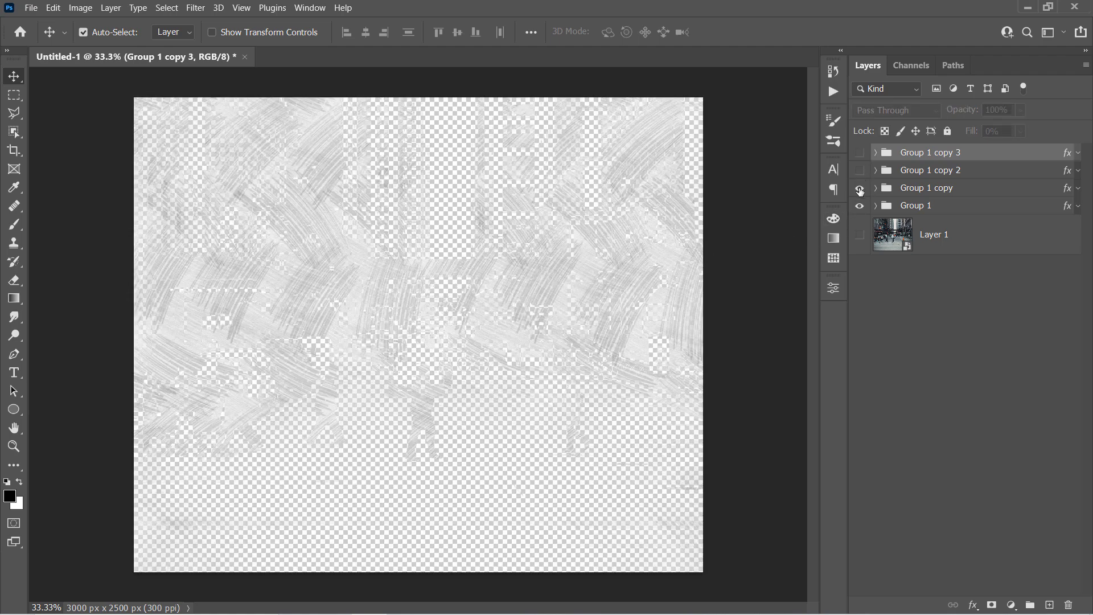
{"action": "left_click", "coordinate": [860, 188]}
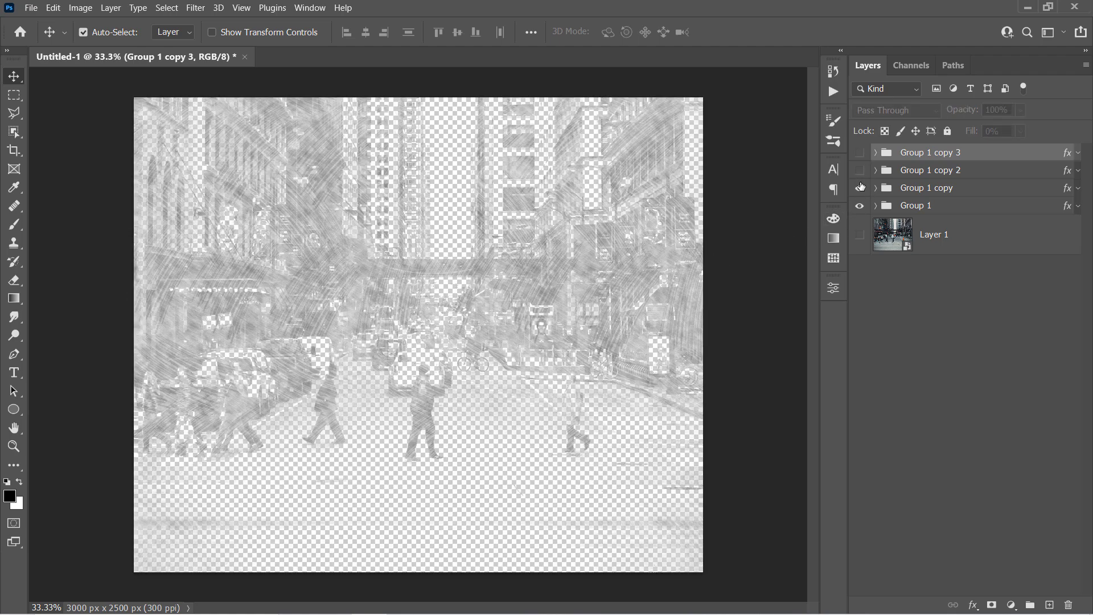
{"action": "left_click", "coordinate": [860, 153]}
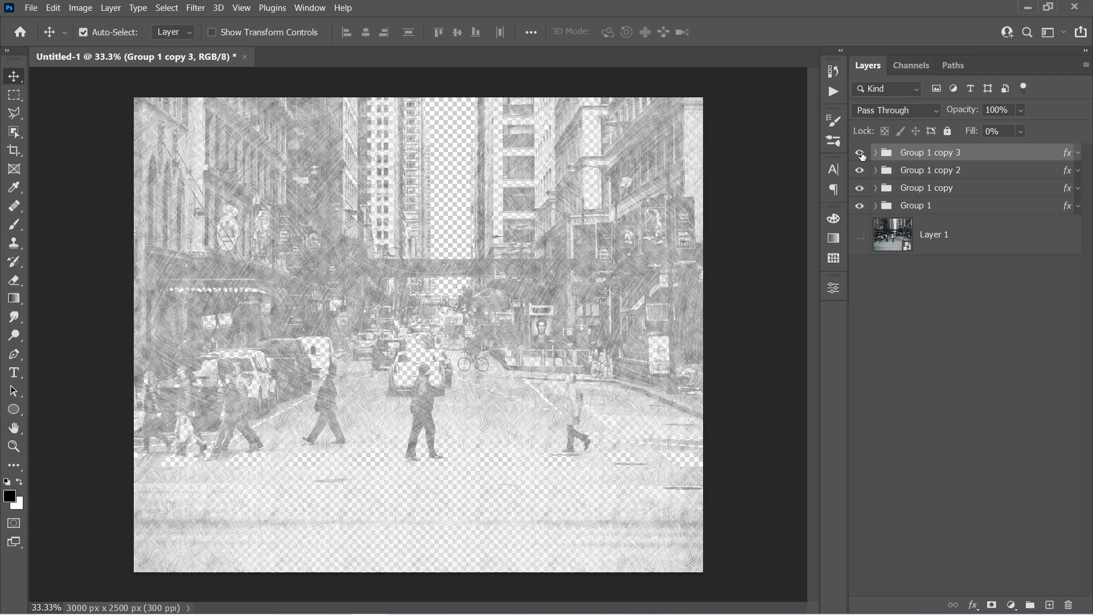
{"action": "left_click", "coordinate": [980, 236]}
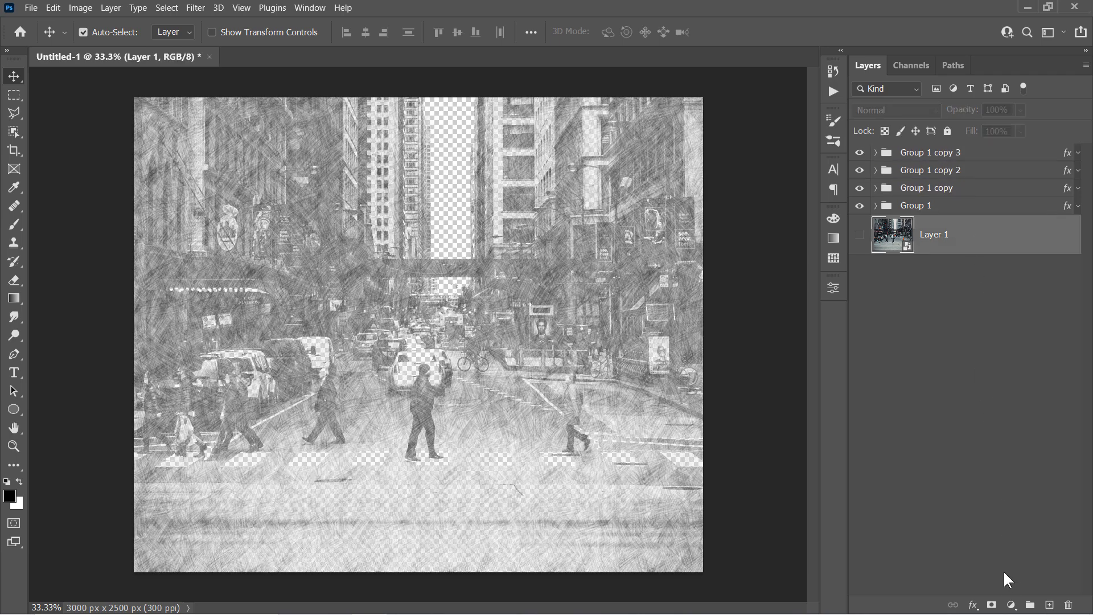
- Add a white (ffffff) Solid Color fill layer beneath the four sketch groups
{"action": "left_click", "coordinate": [1012, 605]}
{"action": "left_click", "coordinate": [1024, 355]}
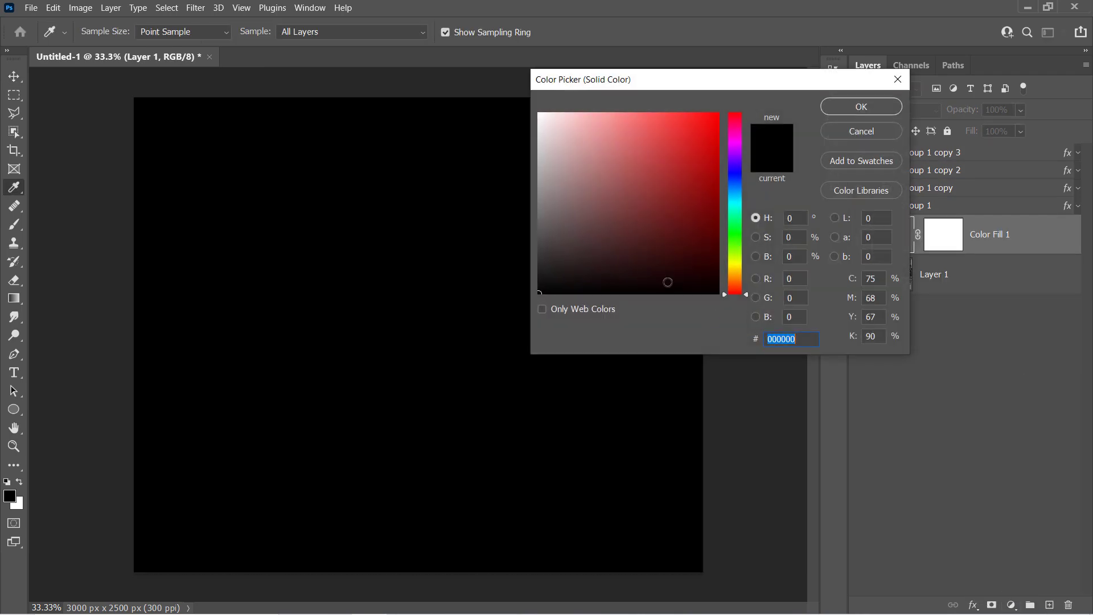
{"action": "type", "text": "ffffff"}
{"action": "left_click", "coordinate": [845, 109]}
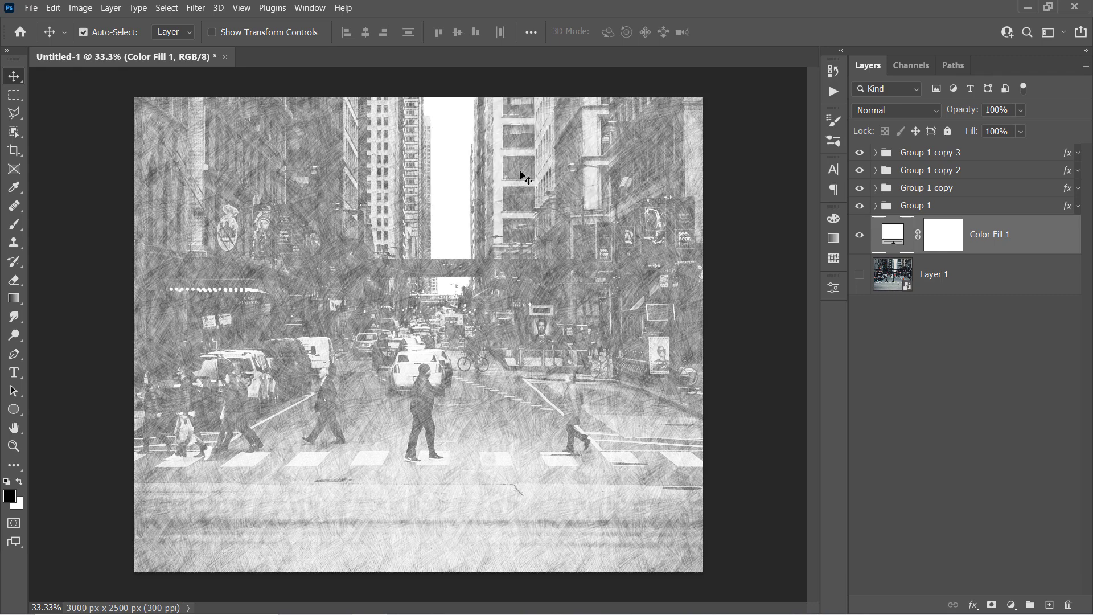
- Group Group 1 through Group 1 copy 3 together and name the group 'Main Effect'
{"action": "left_click", "coordinate": [956, 206]}
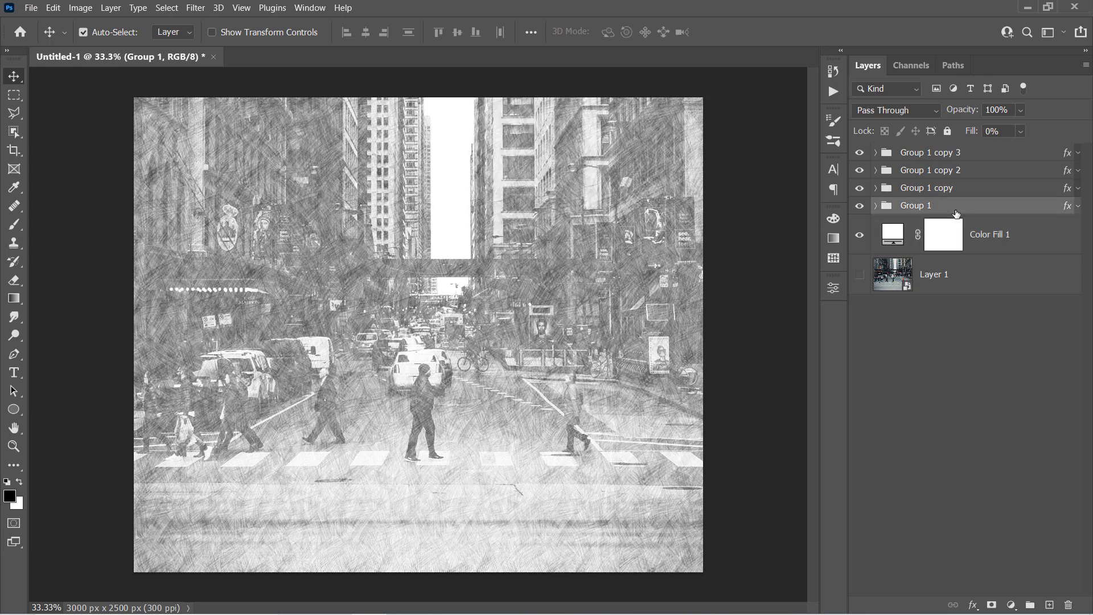
{"action": "left_click", "coordinate": [967, 155], "text": "shift"}
{"action": "key", "text": "ctrl+g"}
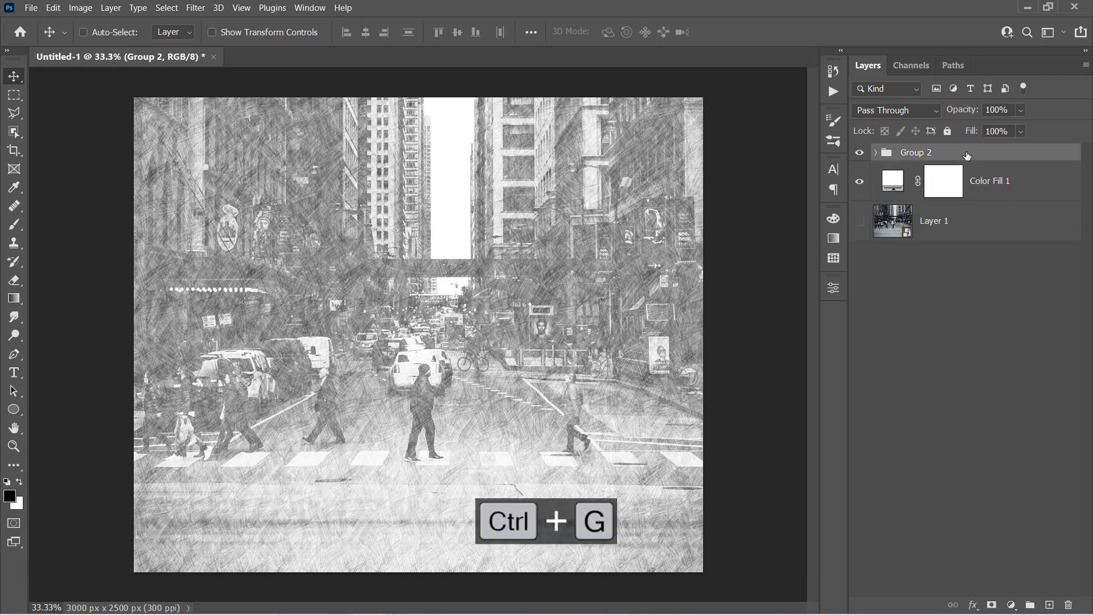
{"action": "double_click", "coordinate": [918, 159]}
{"action": "type", "text": "Main"}
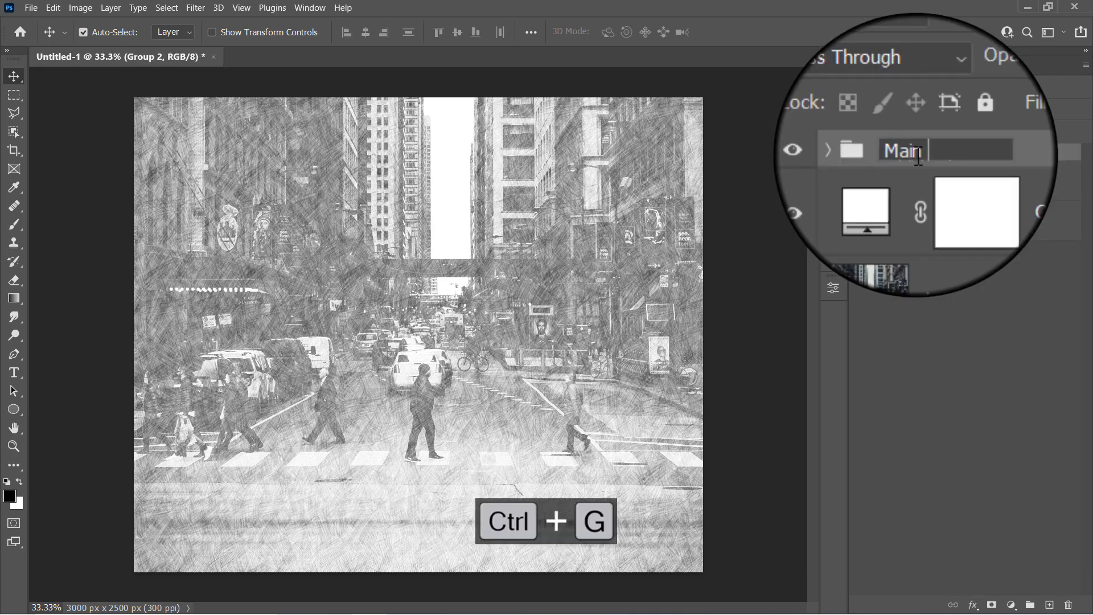
{"action": "type", "text": " Effect"}
{"action": "key", "text": "Return"}
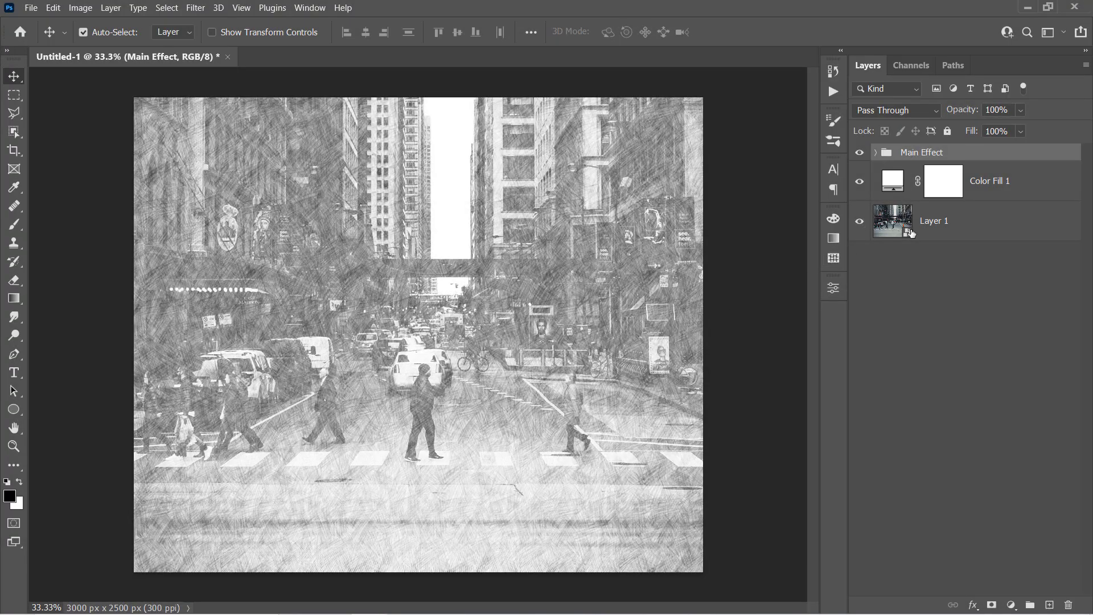
- Duplicate Layer 1 into 'Dark Details' and 'Overall Details' and move both above Main Effect
{"action": "left_click", "coordinate": [983, 234]}
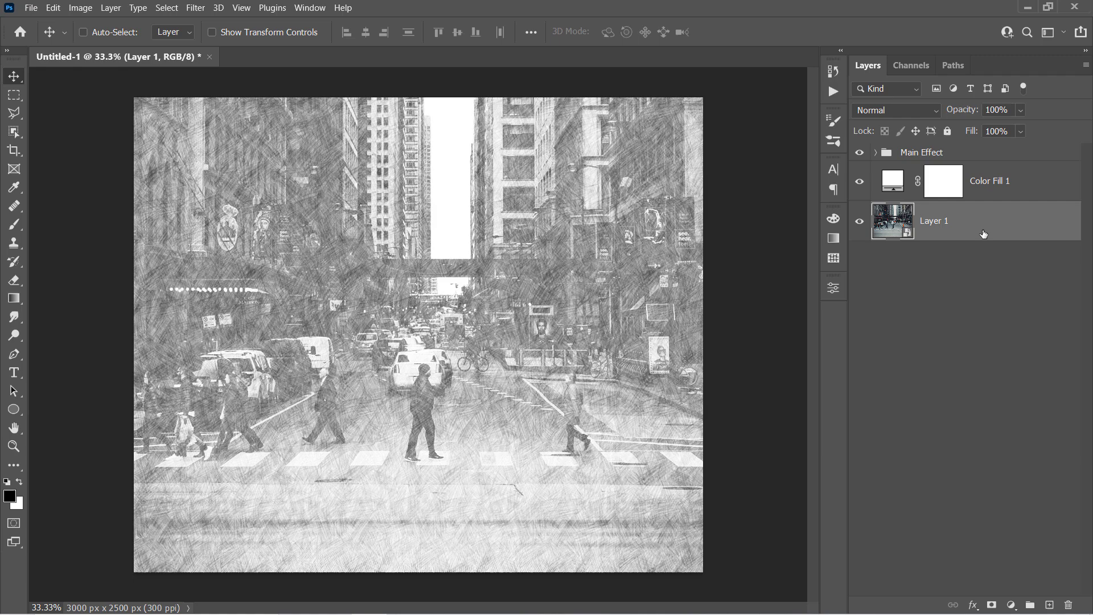
{"action": "key", "text": "ctrl+j"}
{"action": "key", "text": "ctrl+j"}
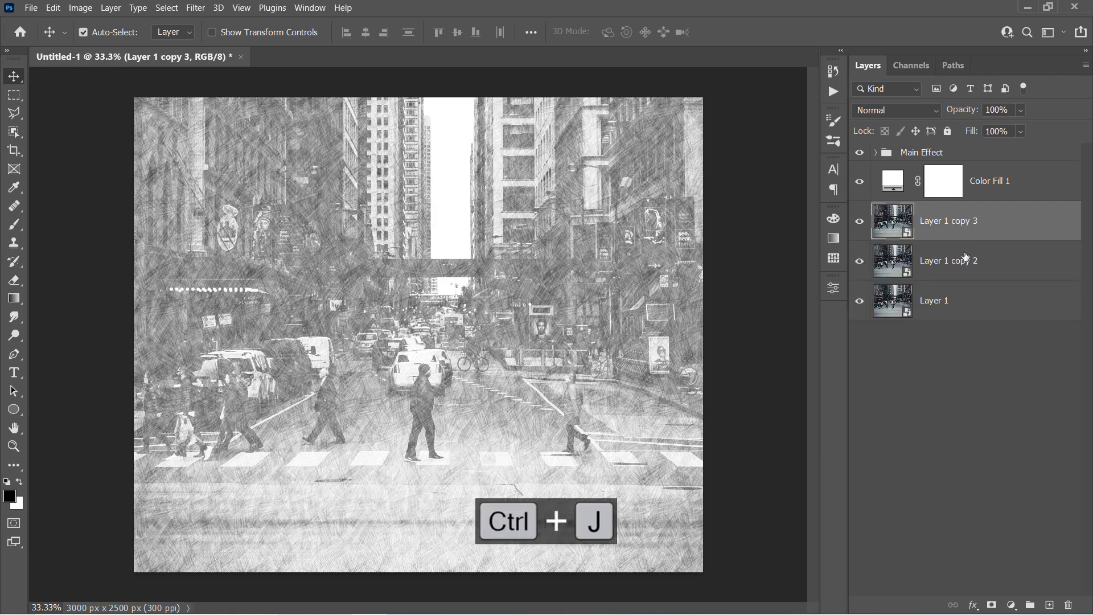
{"action": "double_click", "coordinate": [961, 263]}
{"action": "type", "text": "Dar"}
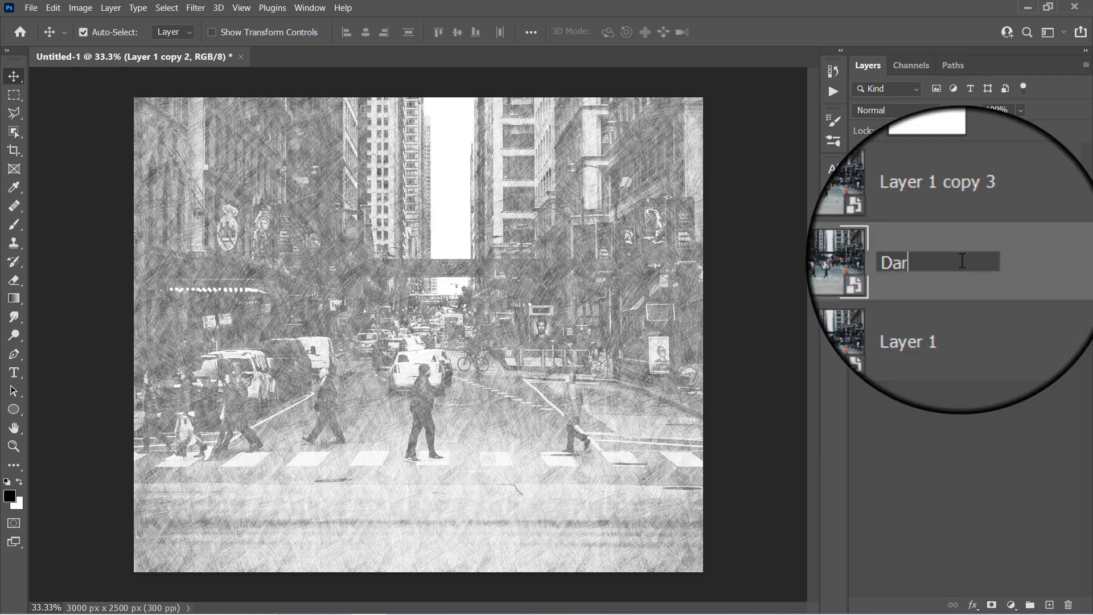
{"action": "type", "text": "k Details"}
{"action": "key", "text": "Return"}
{"action": "double_click", "coordinate": [942, 220]}
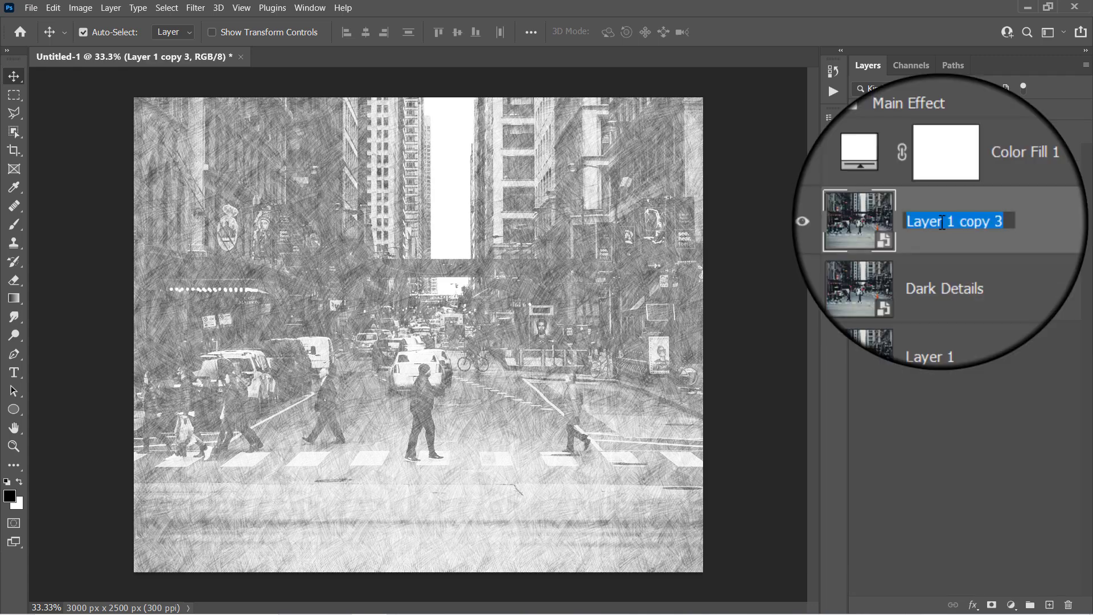
{"action": "type", "text": "Overall Details"}
{"action": "key", "text": "Return"}
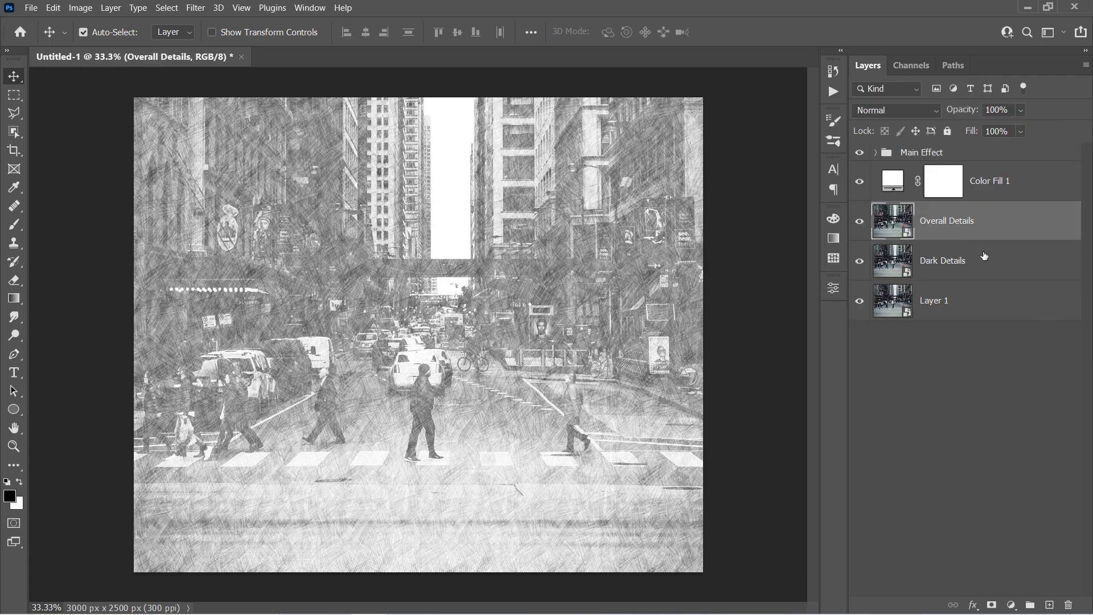
{"action": "left_click", "coordinate": [990, 259], "text": "ctrl"}
{"action": "left_click_drag", "start_coordinate": [990, 260], "coordinate": [981, 145]}
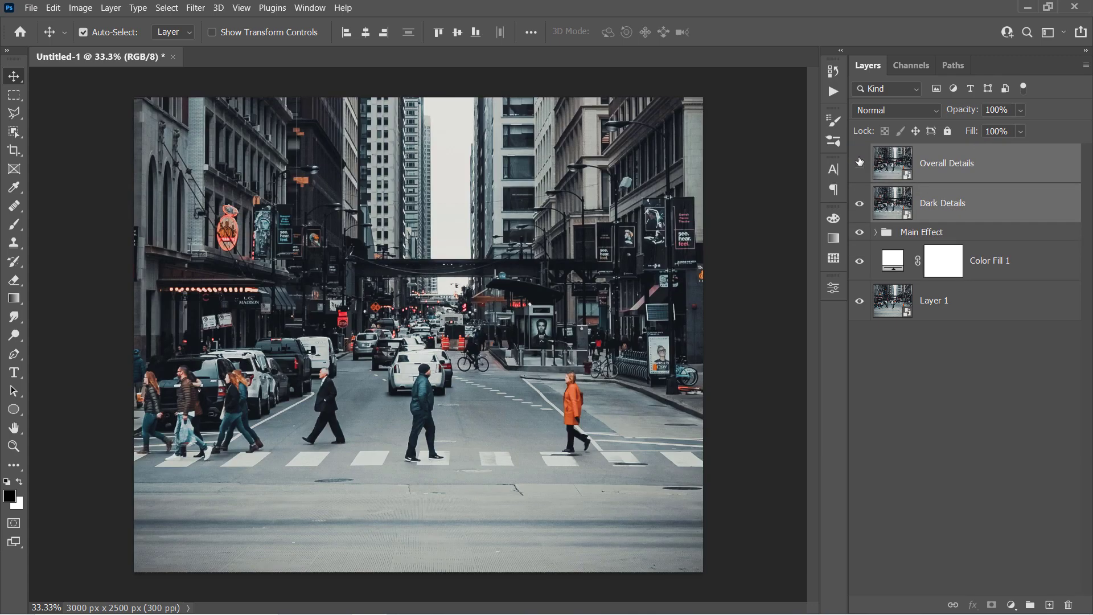
- Apply a 5-pixel Gaussian Blur to the Dark Details layer
{"action": "left_click", "coordinate": [993, 203]}
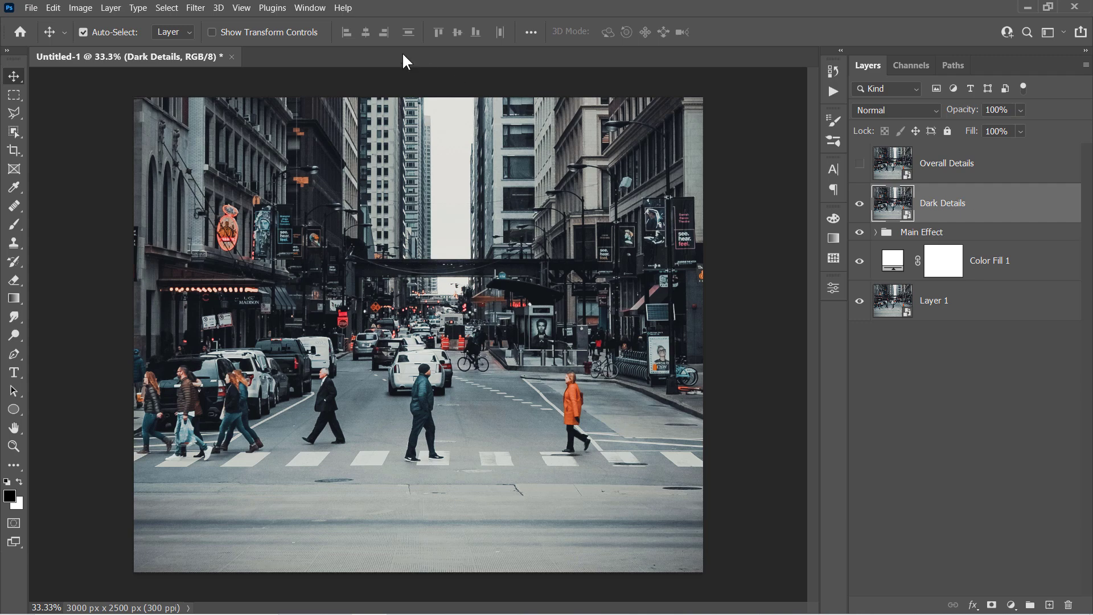
{"action": "left_click", "coordinate": [196, 7]}
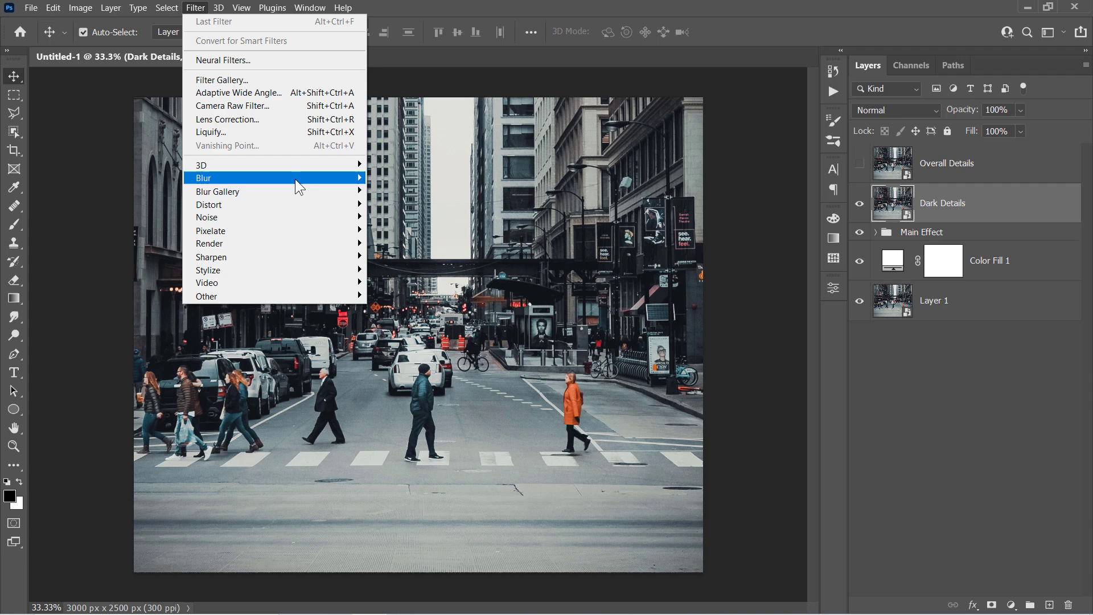
{"action": "mouse_move", "coordinate": [203, 177]}
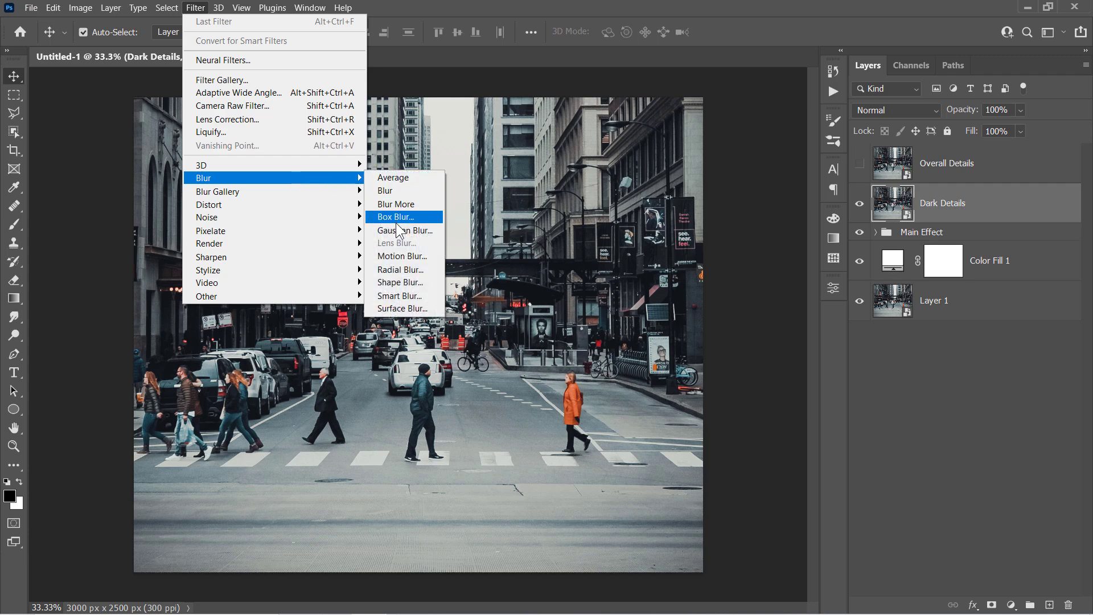
{"action": "left_click", "coordinate": [403, 230]}
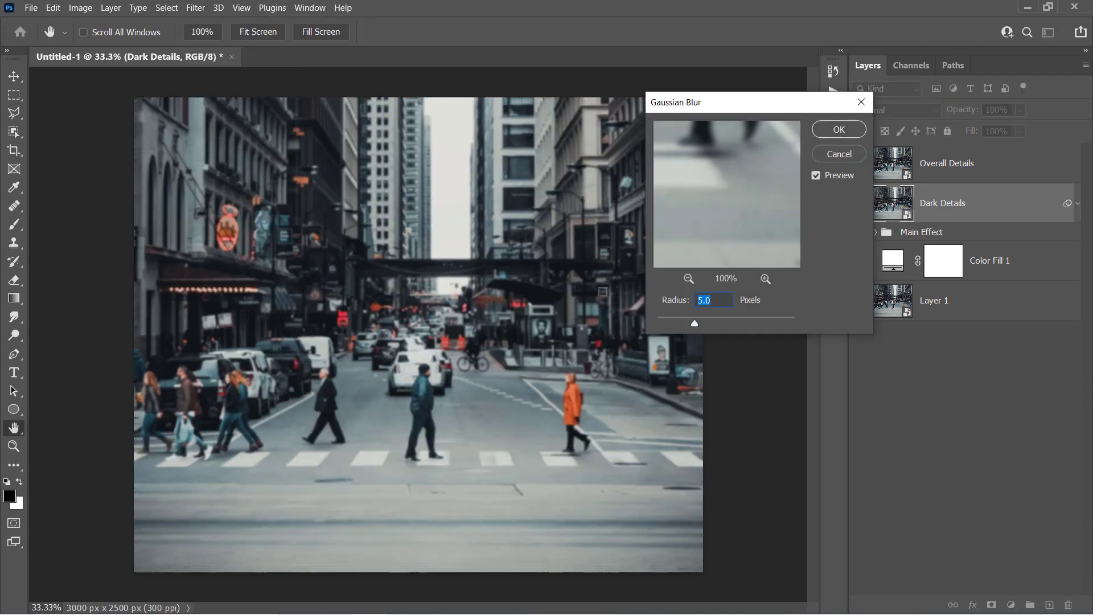
{"action": "left_click", "coordinate": [842, 129]}
- Set Dark Details to Overlay at 20% opacity, collapse its filters, and show Overall Details
{"action": "left_click", "coordinate": [883, 109]}
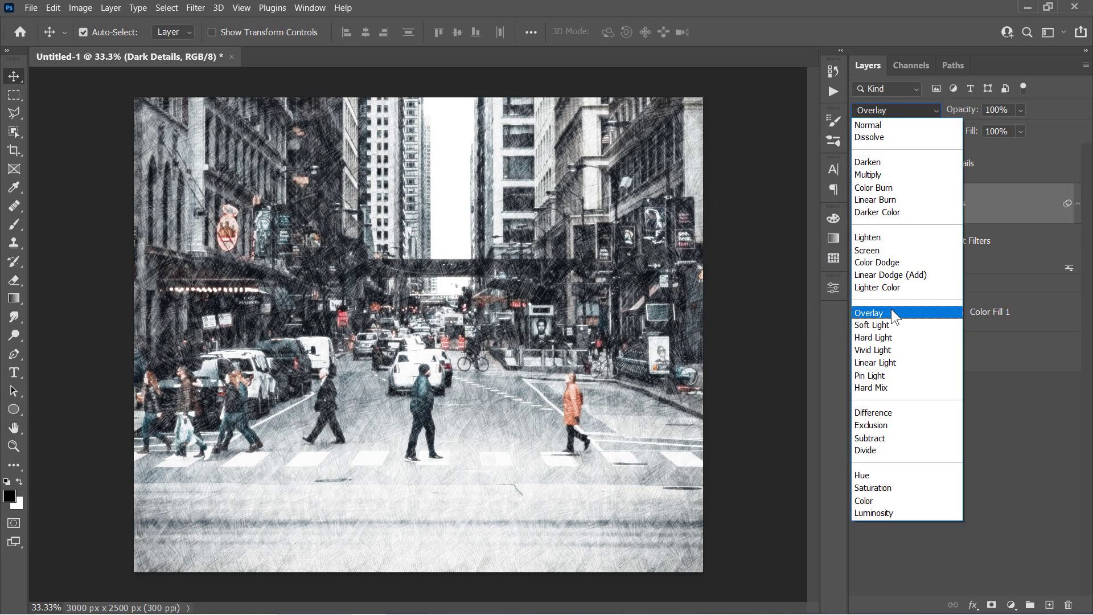
{"action": "left_click", "coordinate": [891, 310]}
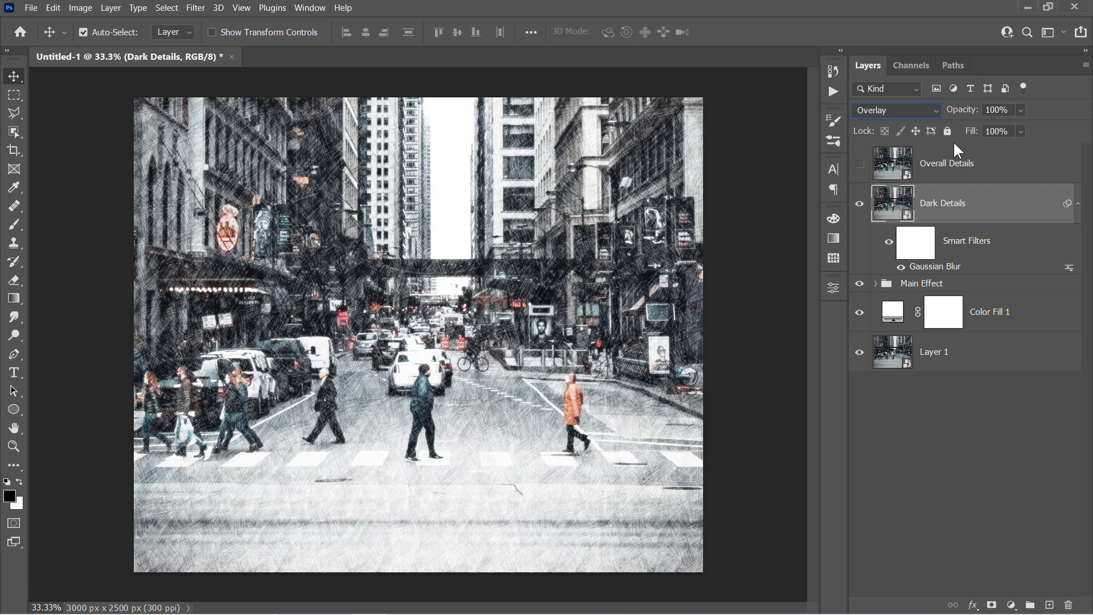
{"action": "left_click_drag", "start_coordinate": [968, 111], "coordinate": [913, 113]}
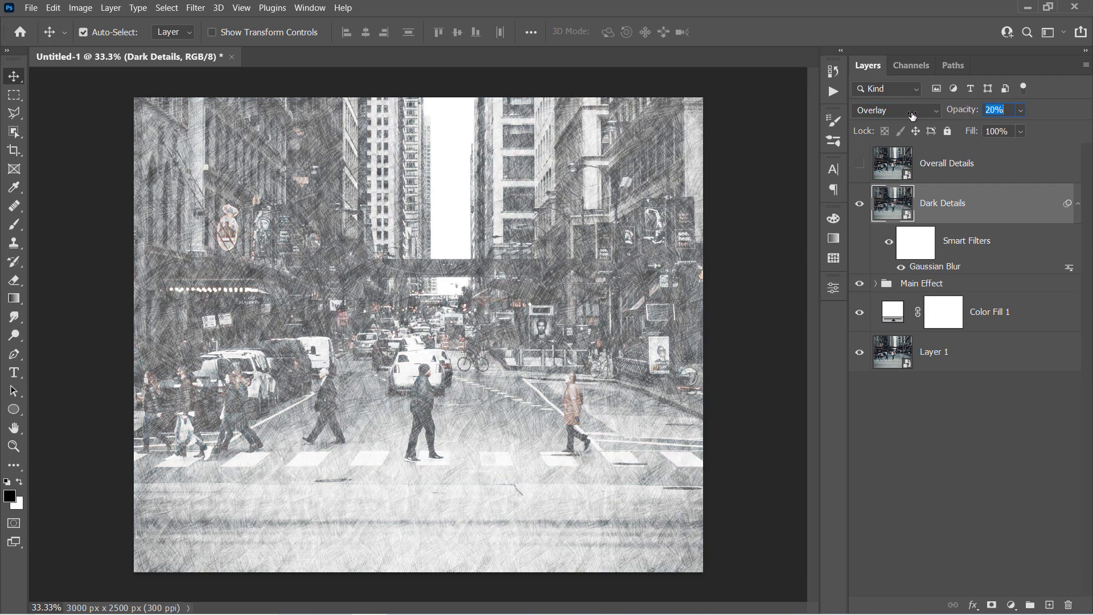
{"action": "left_click", "coordinate": [1078, 203]}
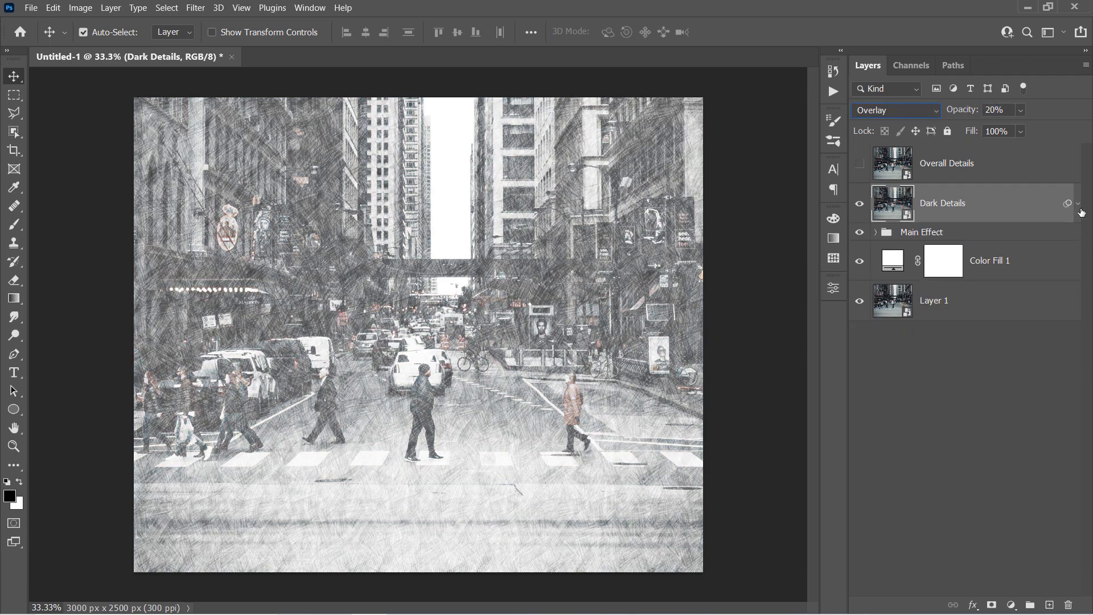
{"action": "left_click", "coordinate": [859, 164]}
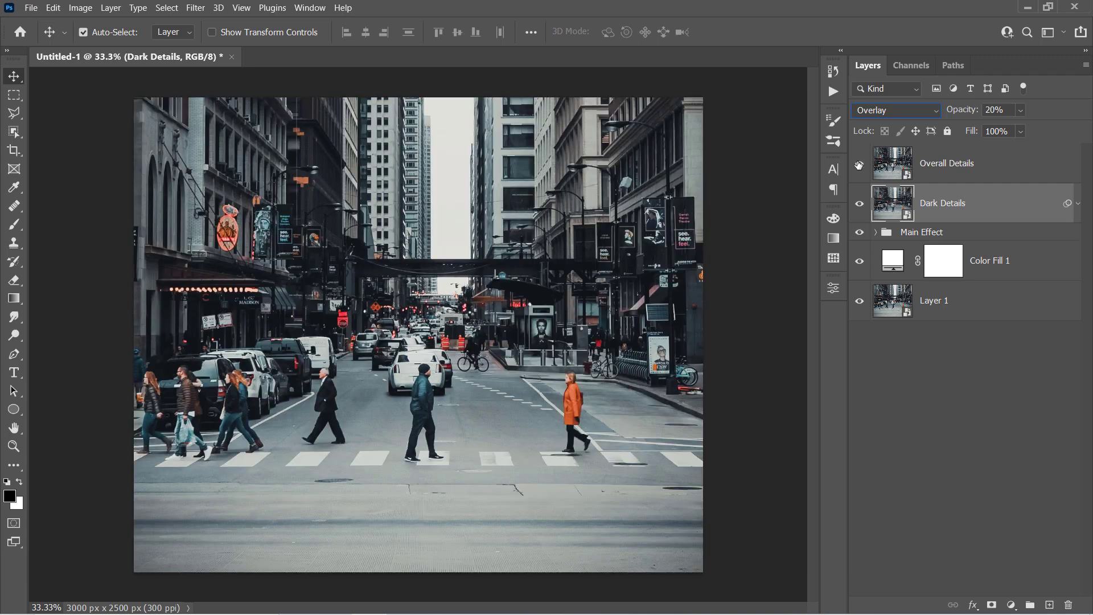
- Apply the Smudge Stick filter from the Filter Gallery to Overall Details
{"action": "left_click", "coordinate": [973, 170]}
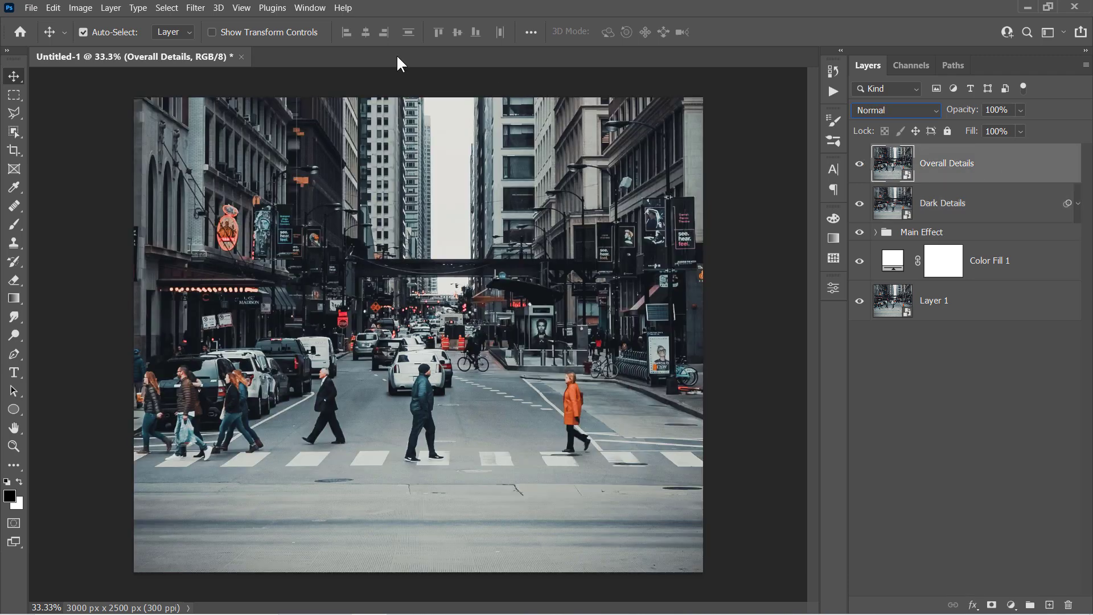
{"action": "left_click", "coordinate": [203, 6]}
{"action": "left_click", "coordinate": [210, 75]}
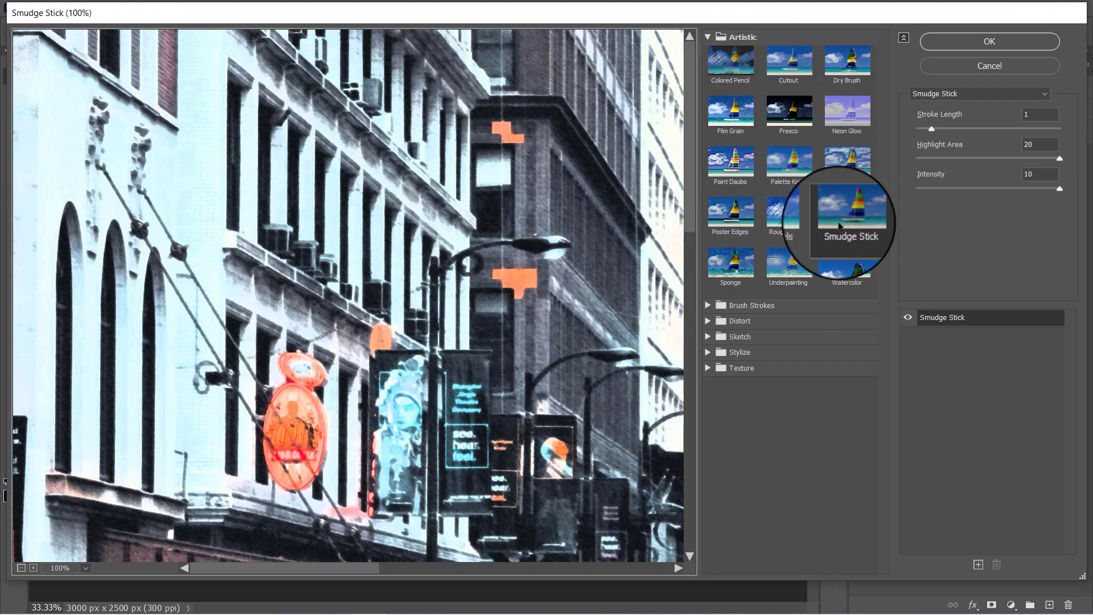
{"action": "left_click", "coordinate": [1040, 115]}
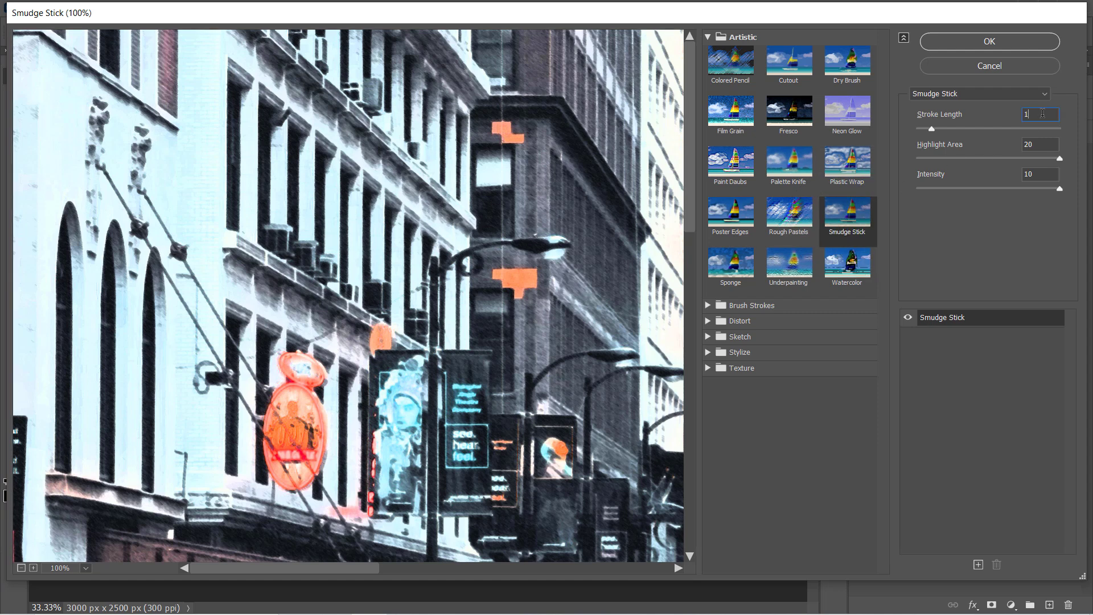
{"action": "left_click", "coordinate": [996, 41]}
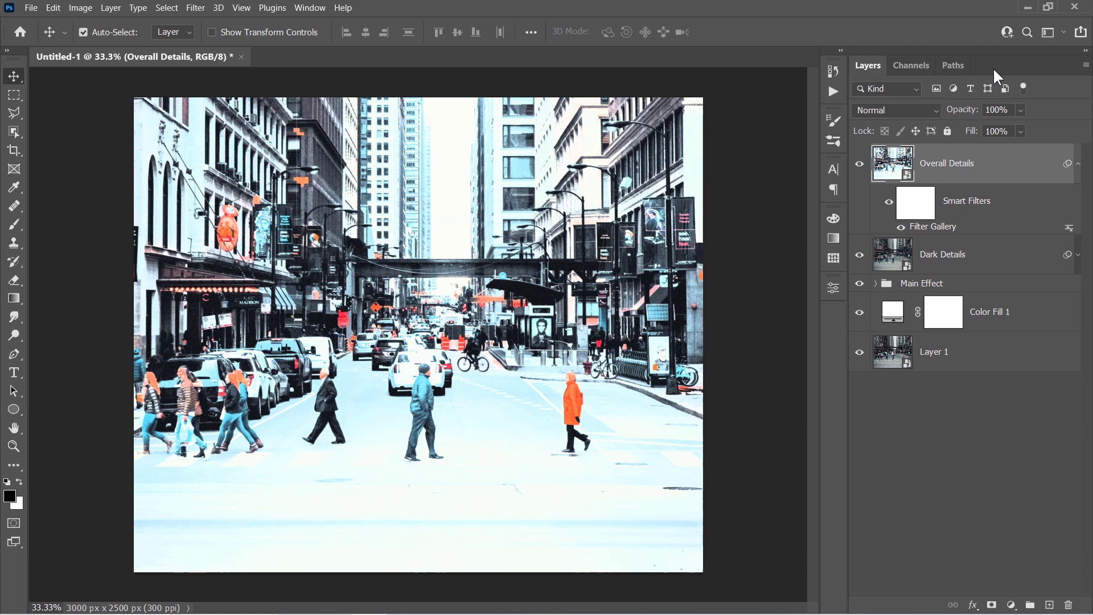
- Set Overall Details to Overlay blending at 20% opacity and collapse its filter list
{"action": "left_click", "coordinate": [913, 107]}
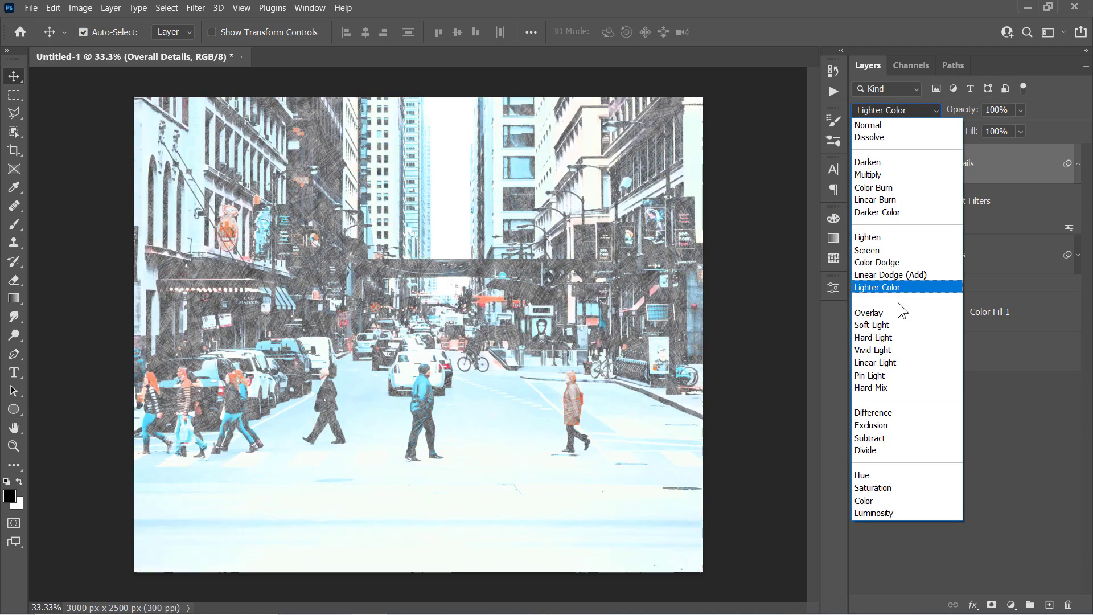
{"action": "left_click", "coordinate": [896, 310]}
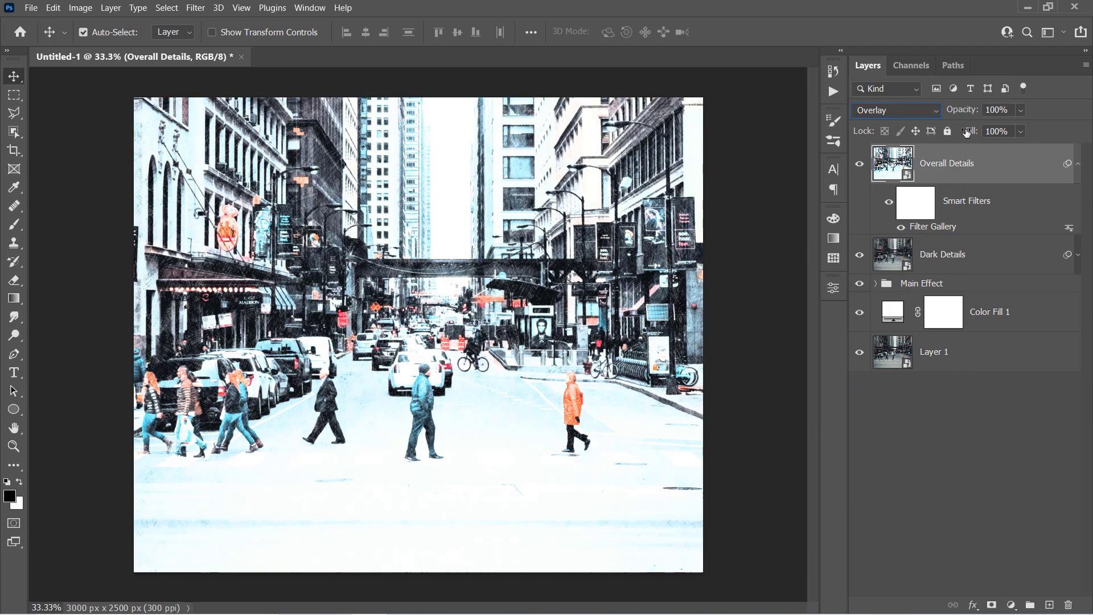
{"action": "left_click_drag", "start_coordinate": [972, 115], "coordinate": [913, 114]}
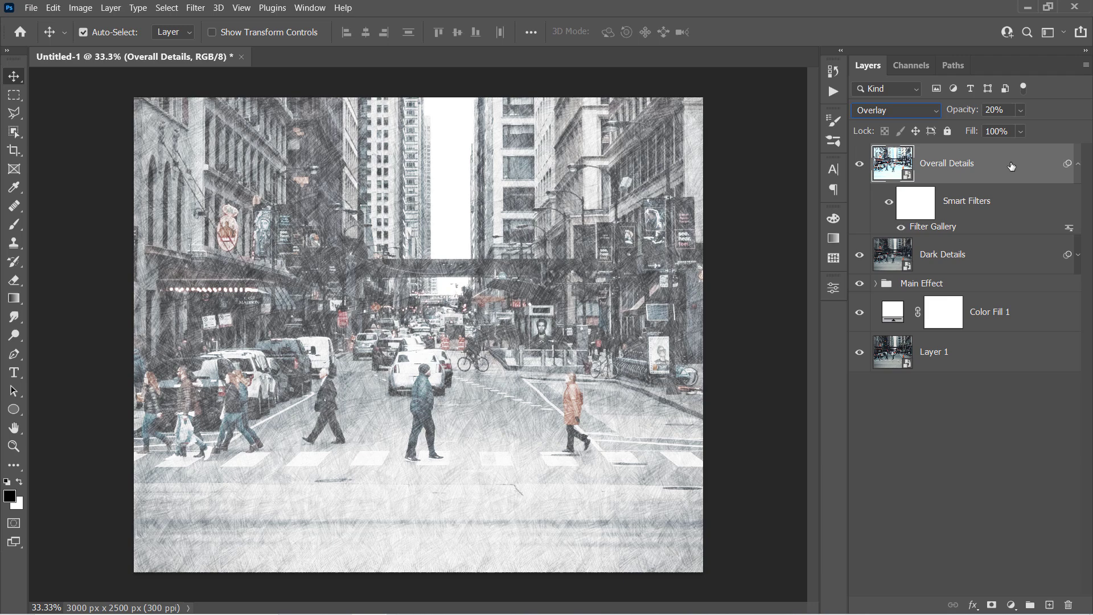
{"action": "left_click", "coordinate": [1077, 163]}
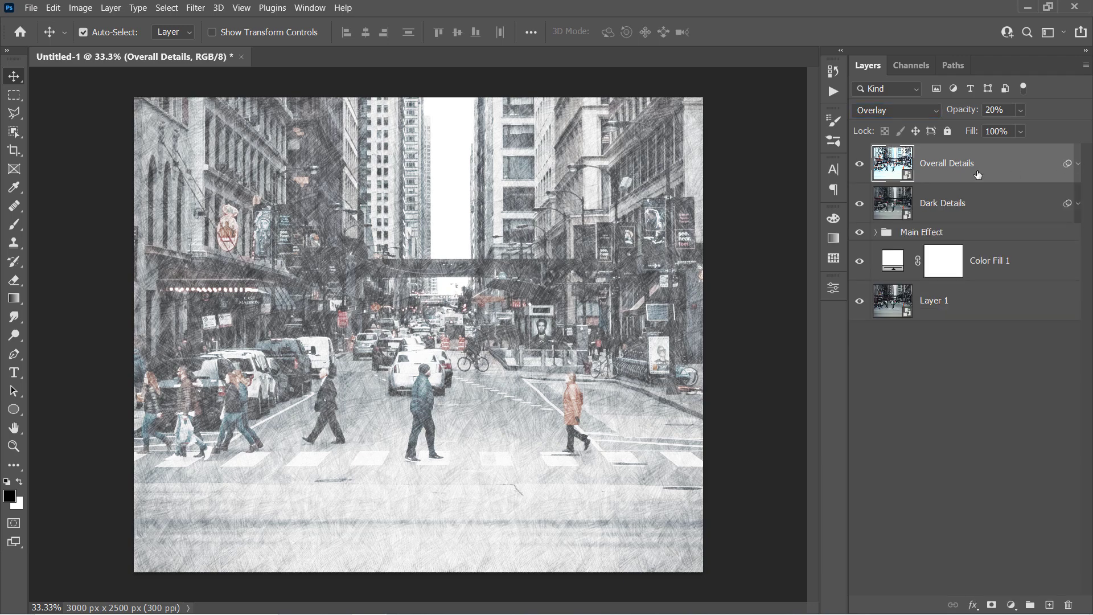
- Add empty Layer 2 and import the Sketch Effect Brushes.abr set into the Brush tool
{"action": "left_click", "coordinate": [1049, 603]}
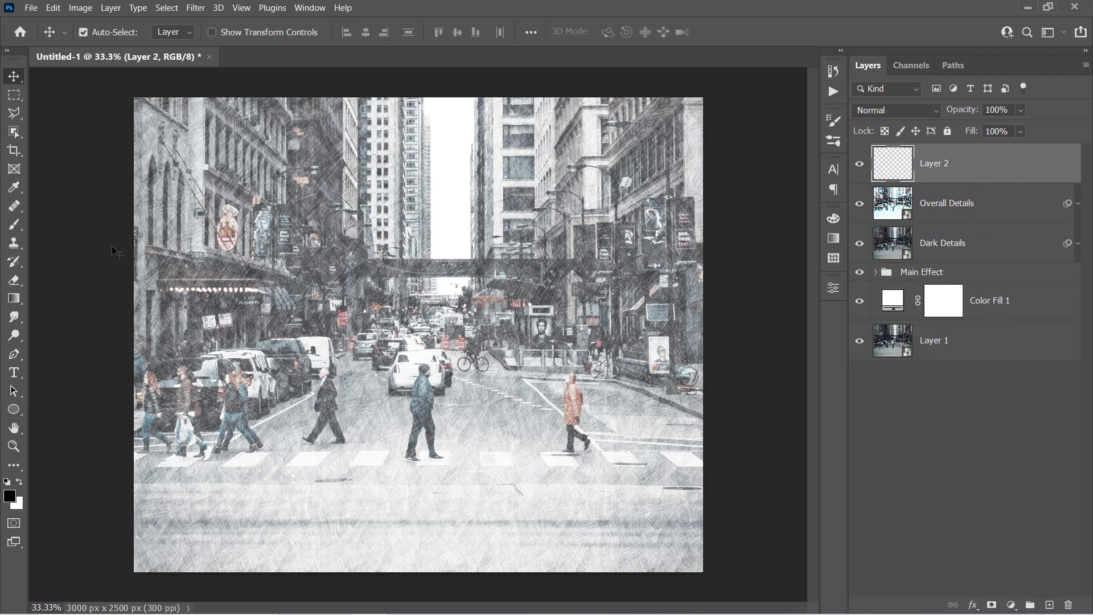
{"action": "left_click", "coordinate": [21, 219]}
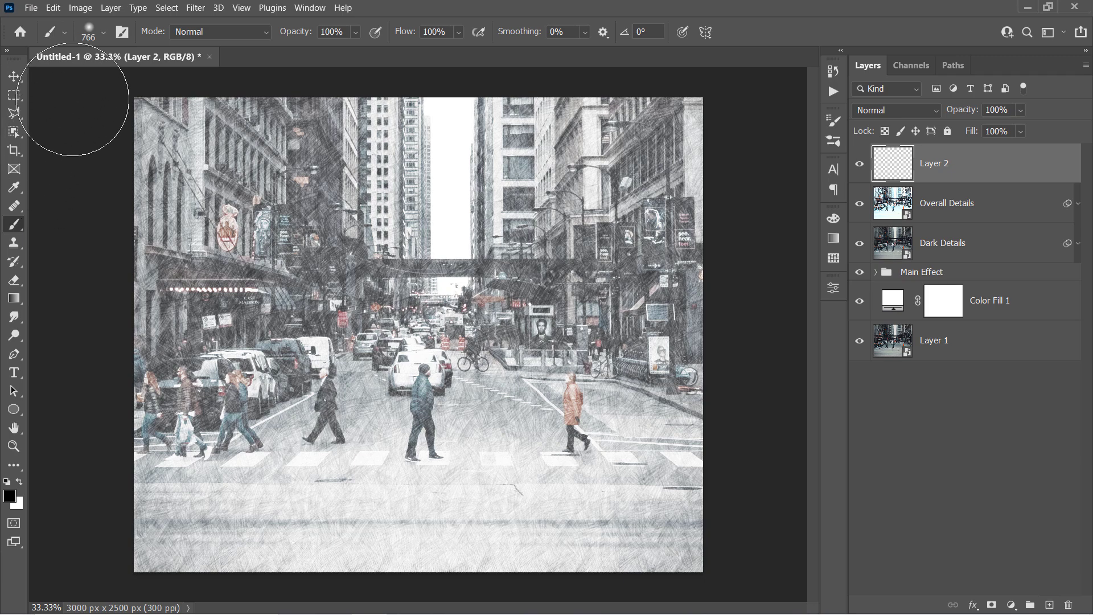
{"action": "left_click", "coordinate": [102, 31]}
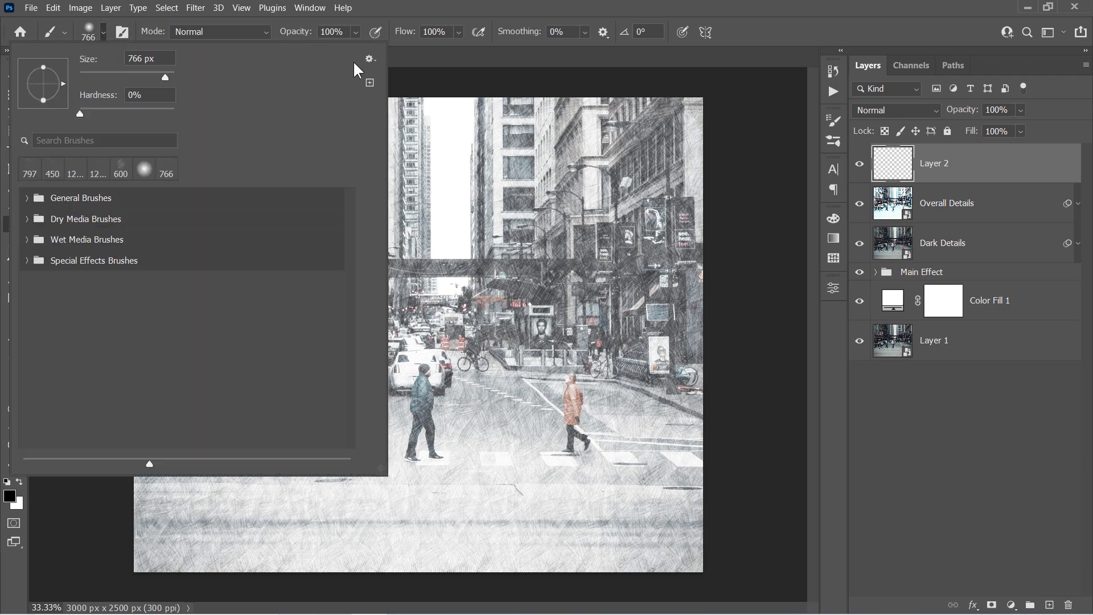
{"action": "left_click", "coordinate": [370, 60]}
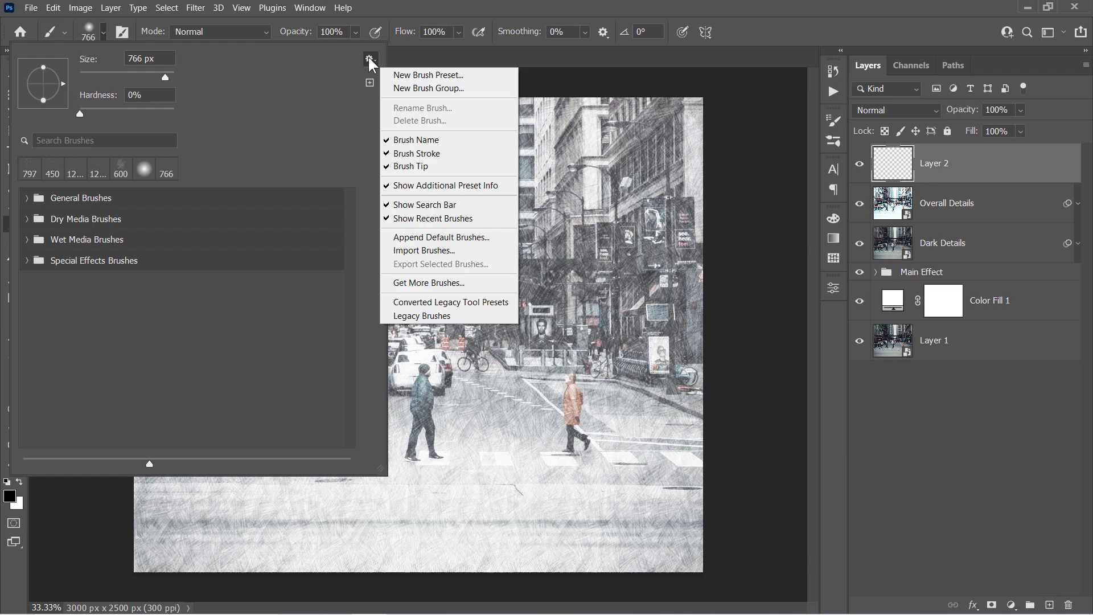
{"action": "left_click", "coordinate": [418, 250]}
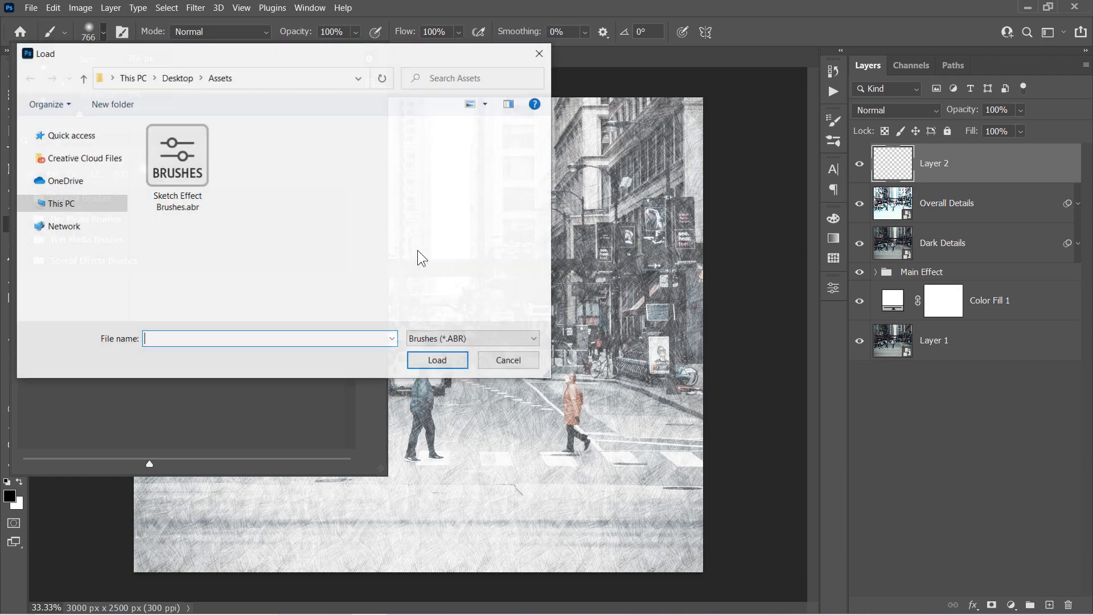
{"action": "left_click", "coordinate": [195, 184]}
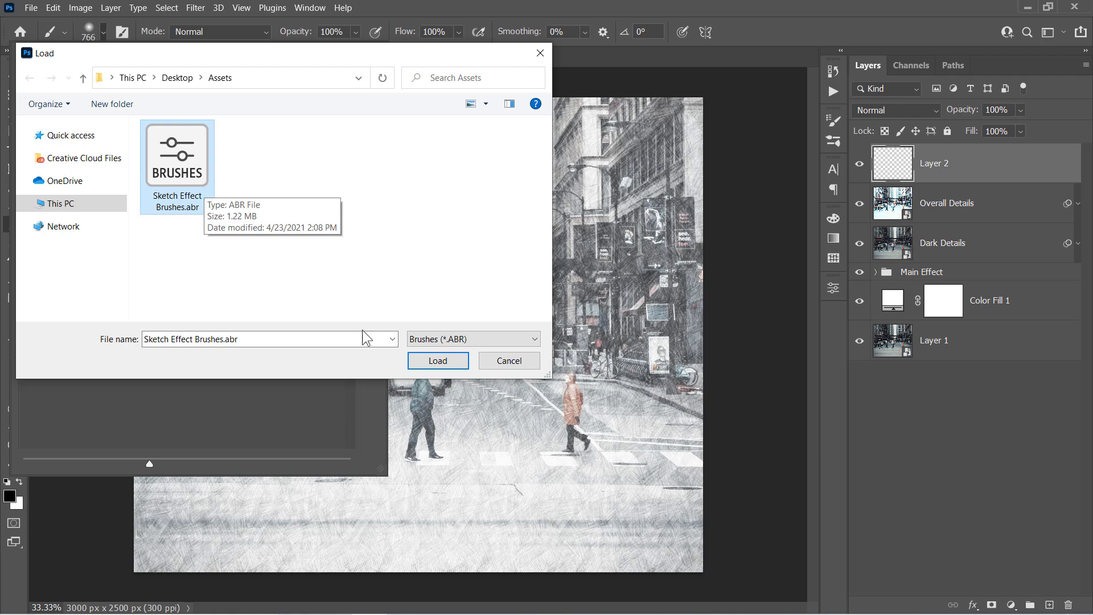
{"action": "left_click", "coordinate": [437, 360]}
- Select the 600 px Stroke 1 brush from the Sketch Effect Brushes set
{"action": "left_click", "coordinate": [25, 281]}
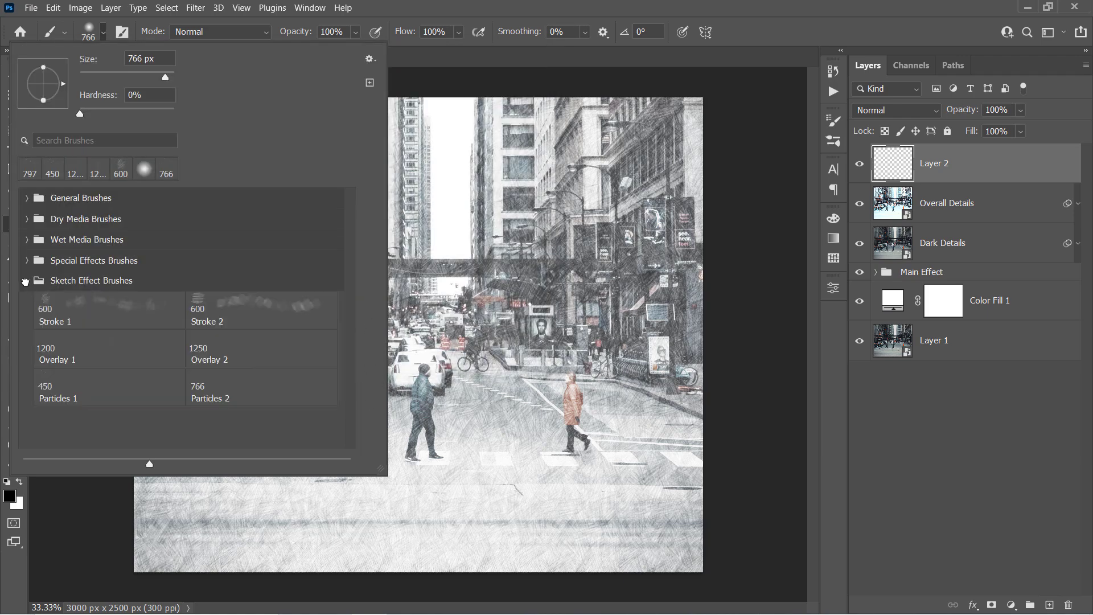
{"action": "left_click", "coordinate": [93, 316]}
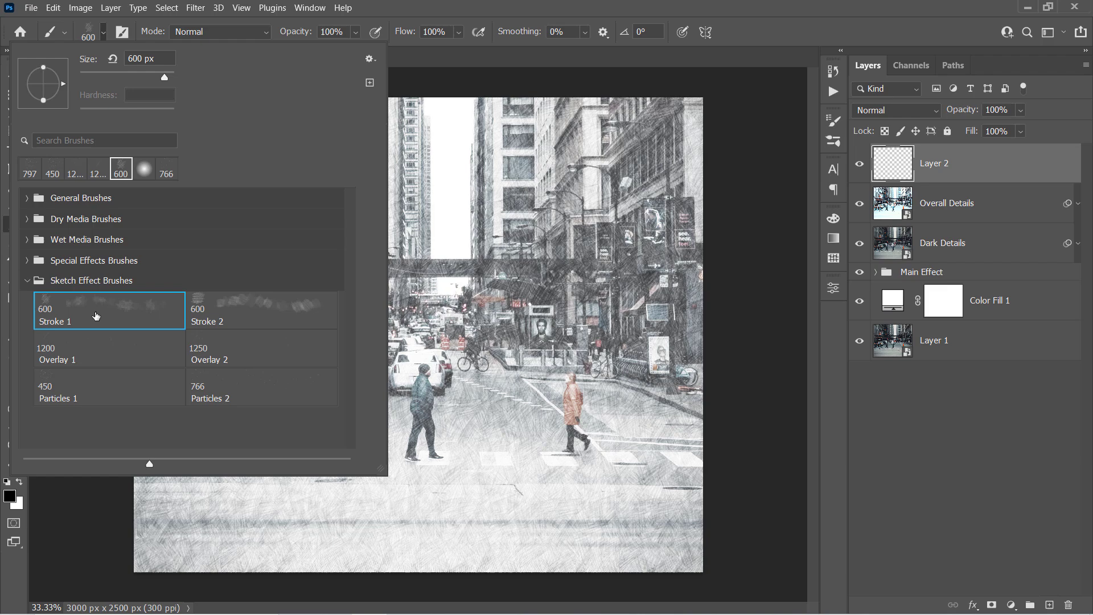
{"action": "left_click", "coordinate": [370, 9]}
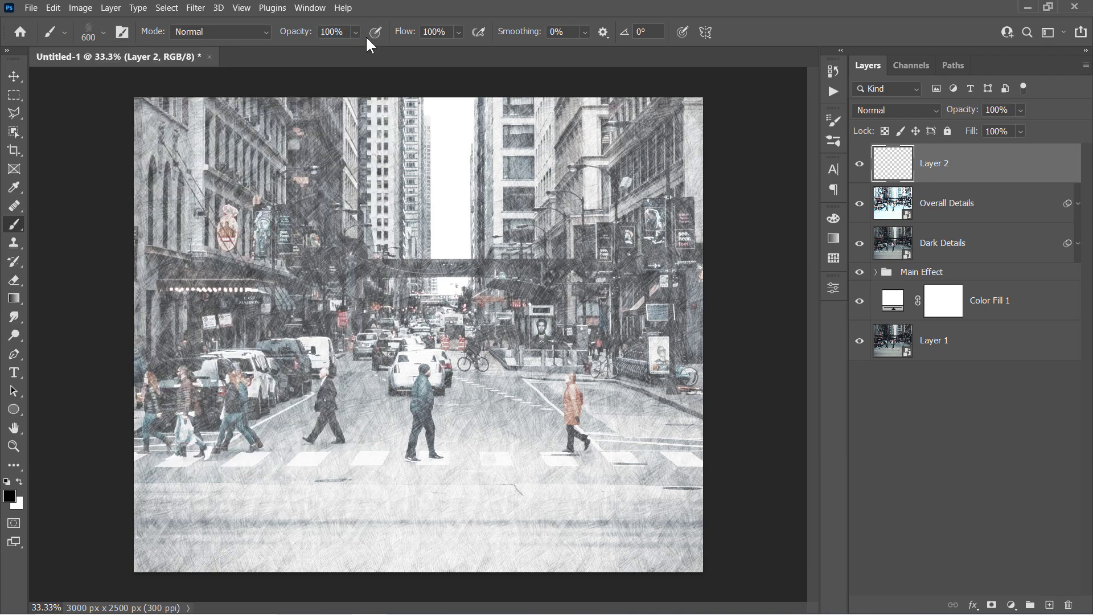
- Paint Stroke 1 marks beside the orange-coated pedestrian, then more pencil lines with Overlay 1
{"action": "left_click", "coordinate": [435, 36]}
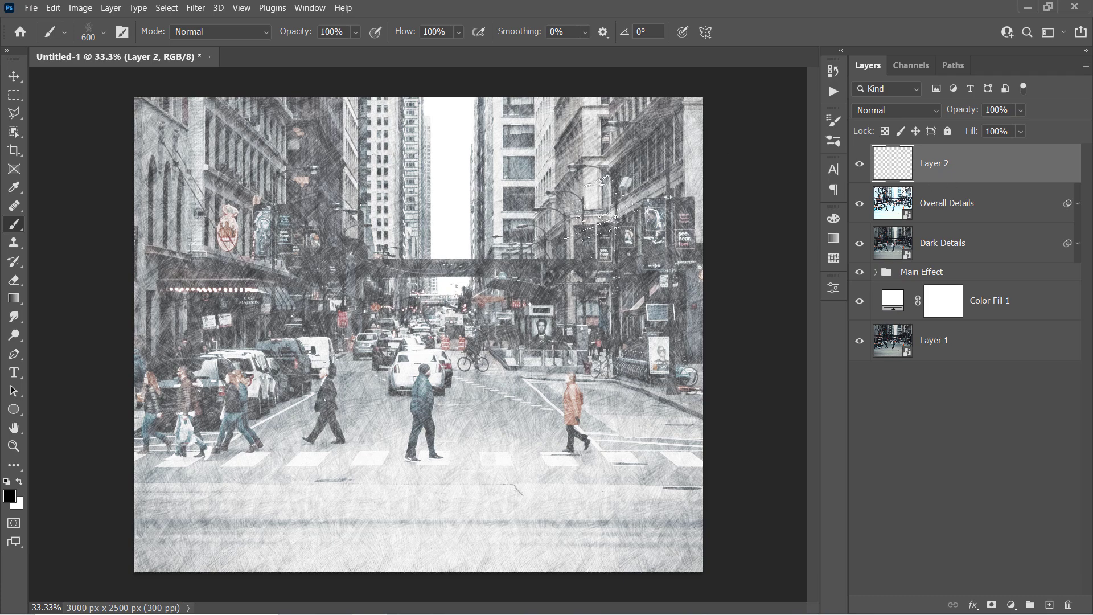
{"action": "left_click_drag", "start_coordinate": [620, 419], "coordinate": [640, 457]}
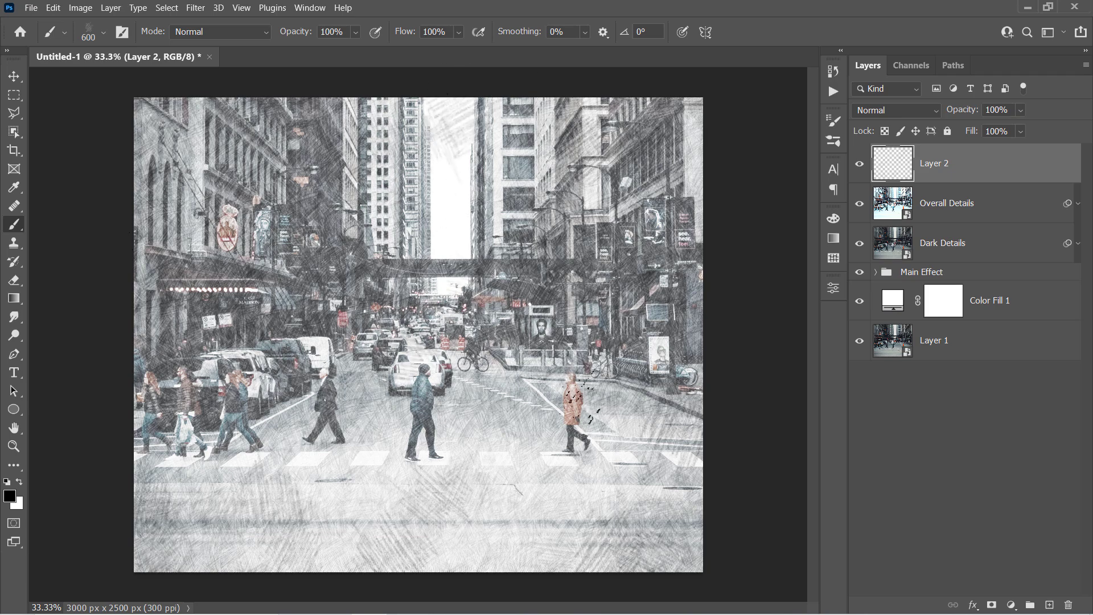
{"action": "left_click", "coordinate": [102, 34]}
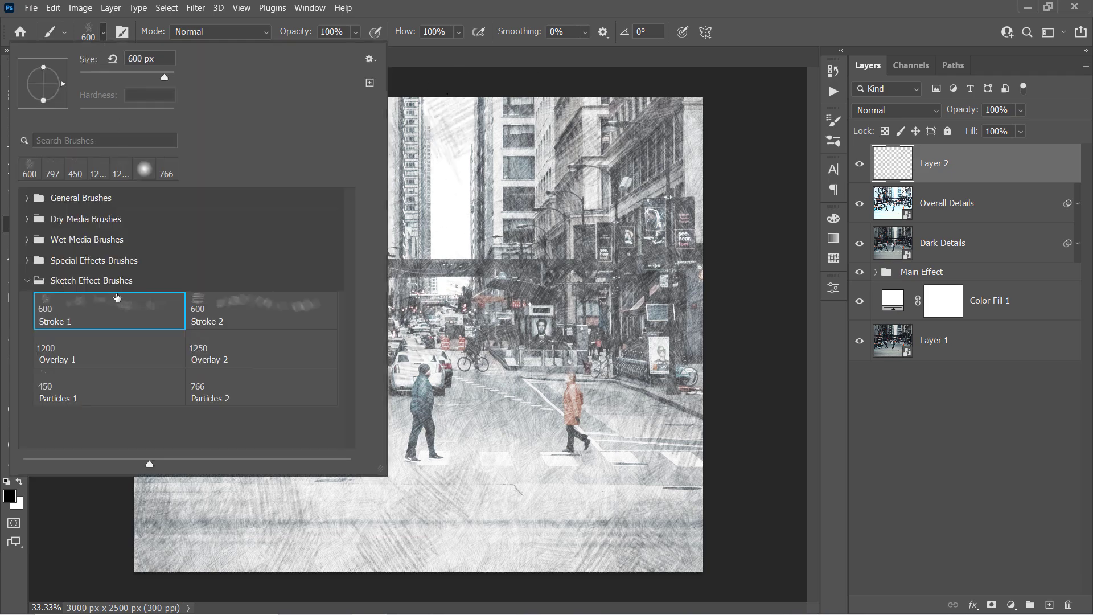
{"action": "left_click", "coordinate": [97, 359]}
{"action": "key", "text": "Return"}
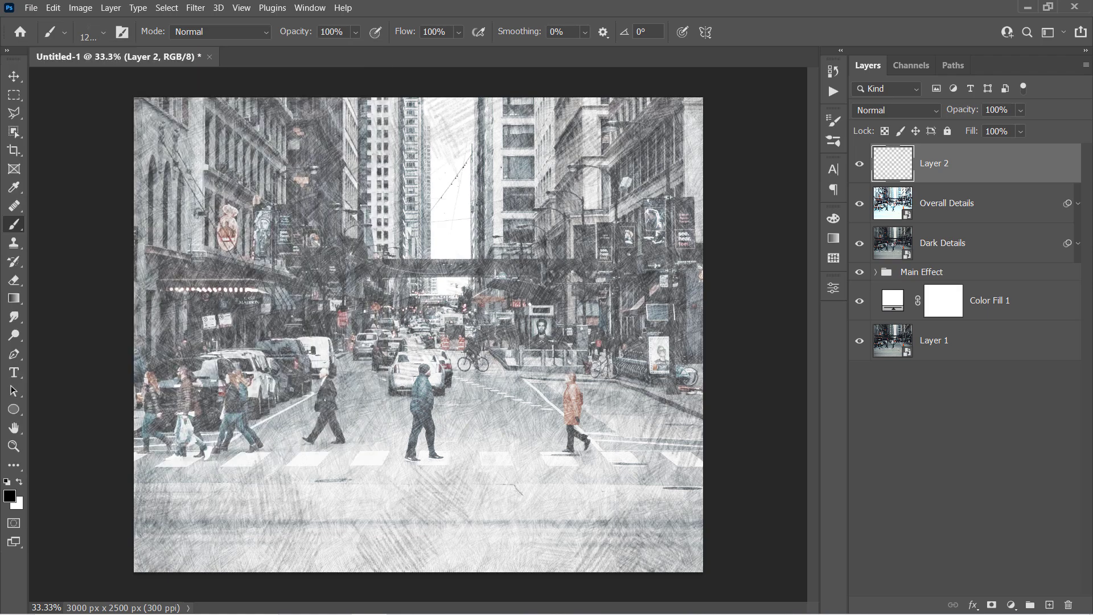
{"action": "left_click_drag", "start_coordinate": [604, 407], "coordinate": [633, 499]}
{"action": "left_click_drag", "start_coordinate": [347, 497], "coordinate": [429, 562]}
- Switch the brush to the 450 px Particles 1 preset from Sketch Effect Brushes
{"action": "left_click", "coordinate": [103, 31]}
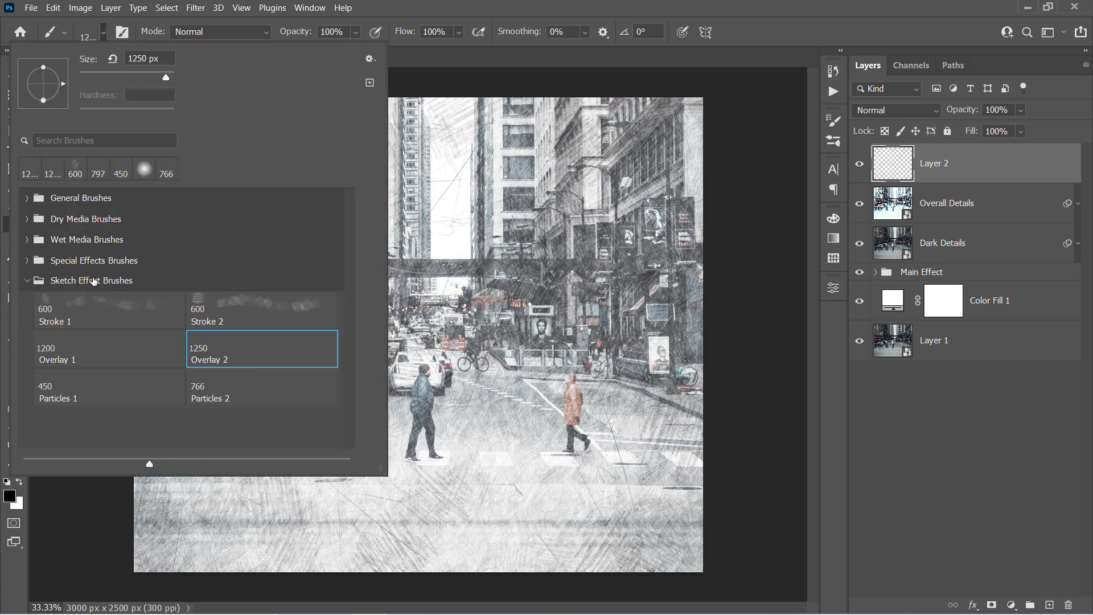
{"action": "left_click", "coordinate": [88, 394]}
{"action": "key", "text": "Return"}
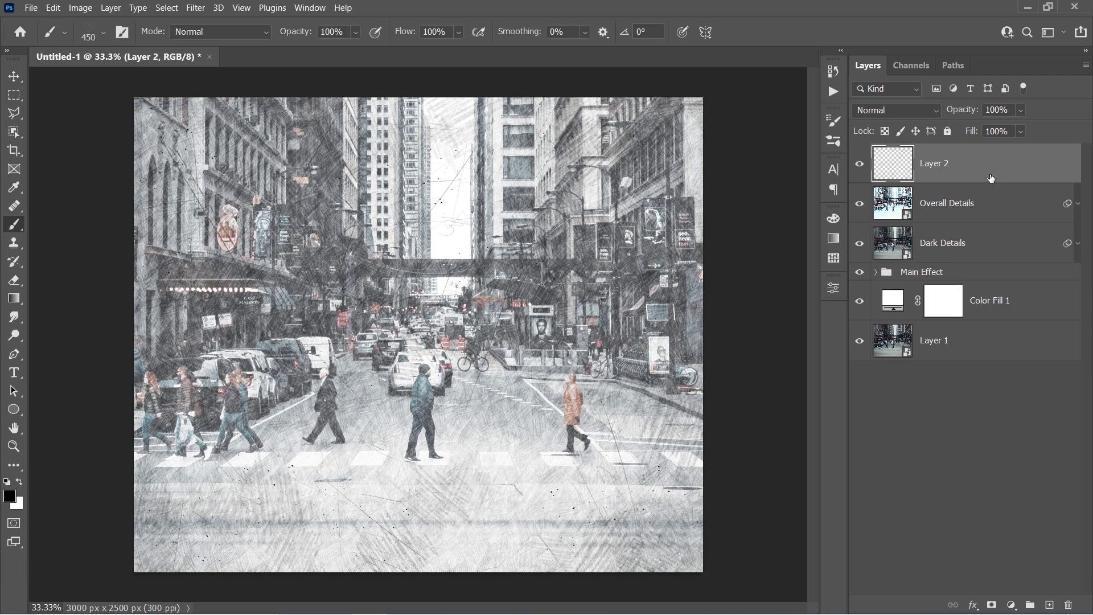
- Group Layer 2, Overall Details and Dark Details into a group named 'Details'
{"action": "key", "text": "v"}
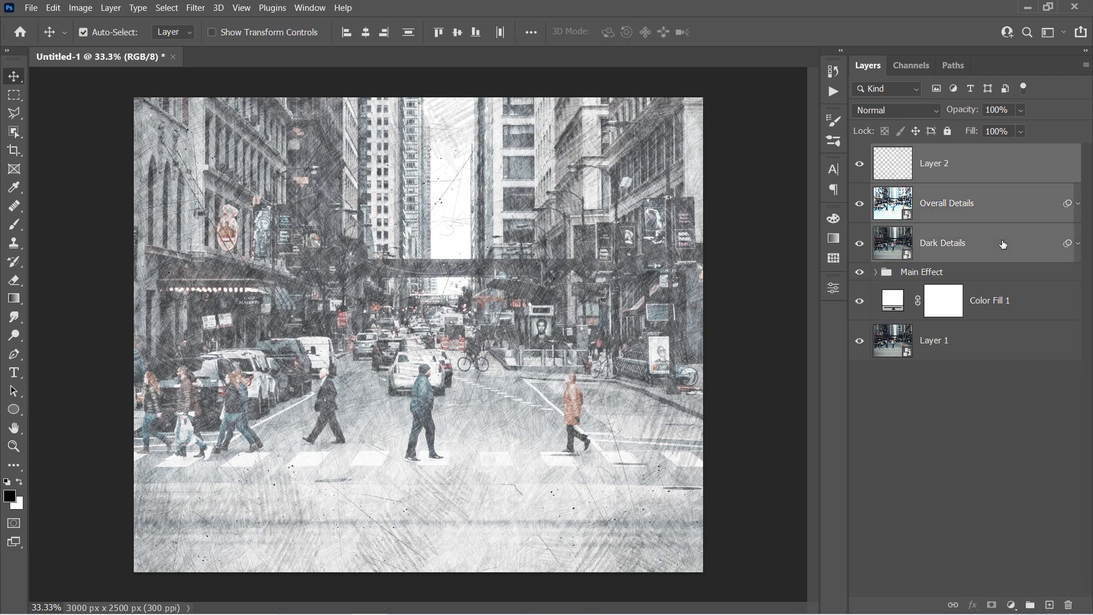
{"action": "left_click", "coordinate": [1002, 243], "text": "shift"}
{"action": "key", "text": "ctrl+g"}
{"action": "double_click", "coordinate": [910, 151]}
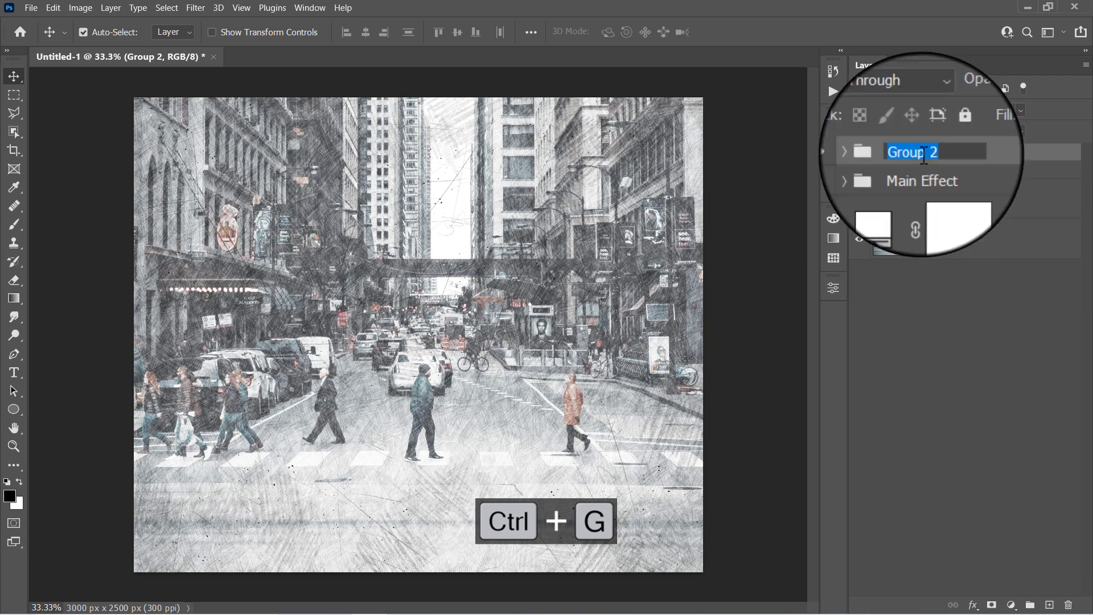
{"action": "type", "text": "Details"}
{"action": "key", "text": "Return"}
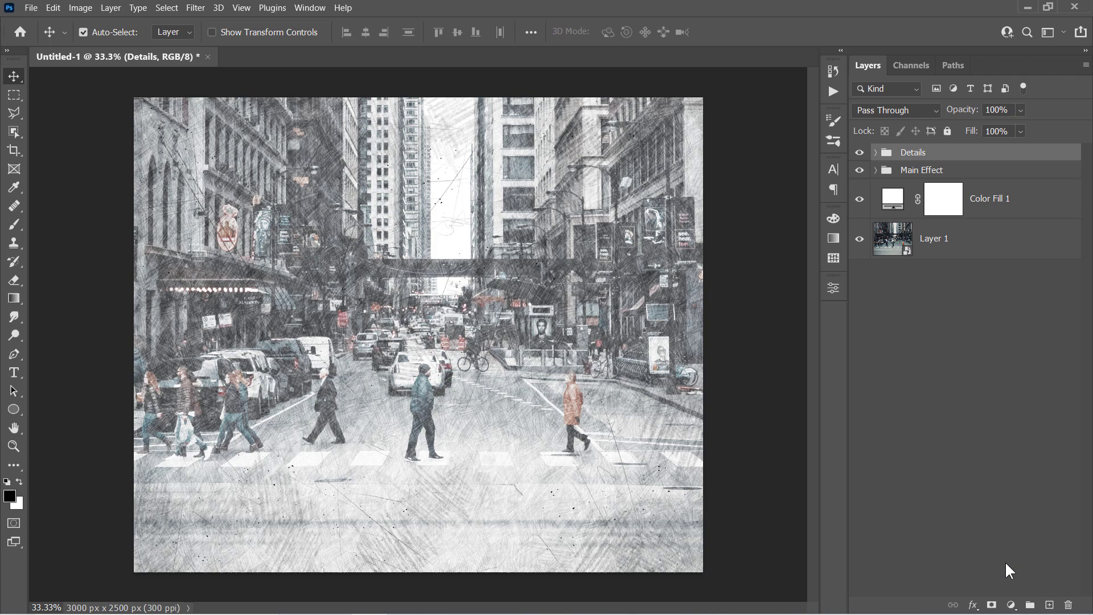
- Add a Hue/Saturation adjustment layer and drag its slider to drain the colour
{"action": "left_click", "coordinate": [1010, 605]}
{"action": "left_click", "coordinate": [1015, 466]}
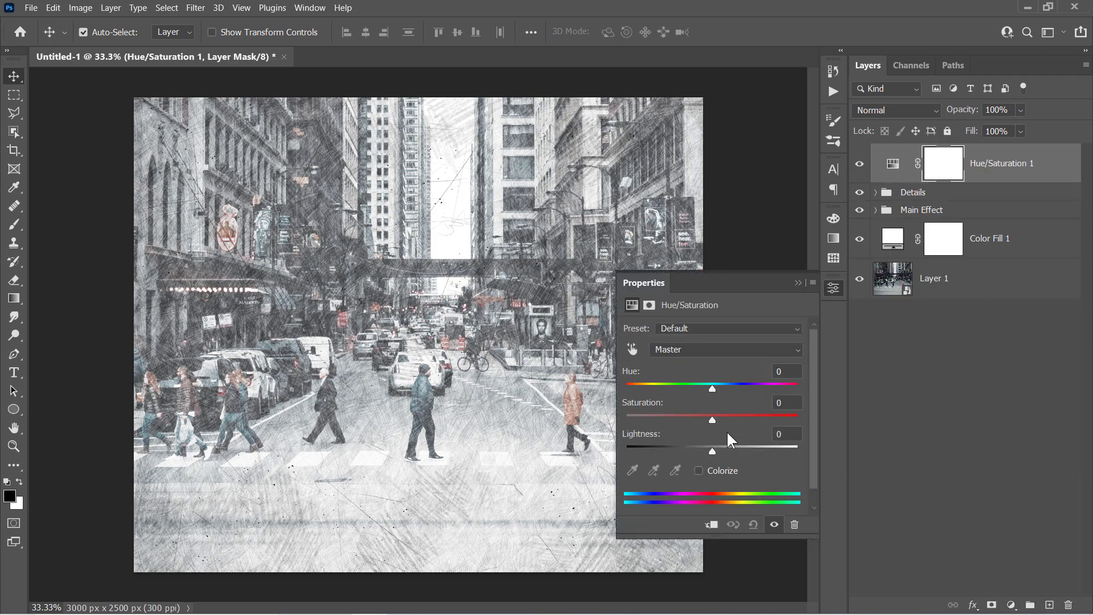
{"action": "left_click_drag", "start_coordinate": [712, 420], "coordinate": [664, 420]}
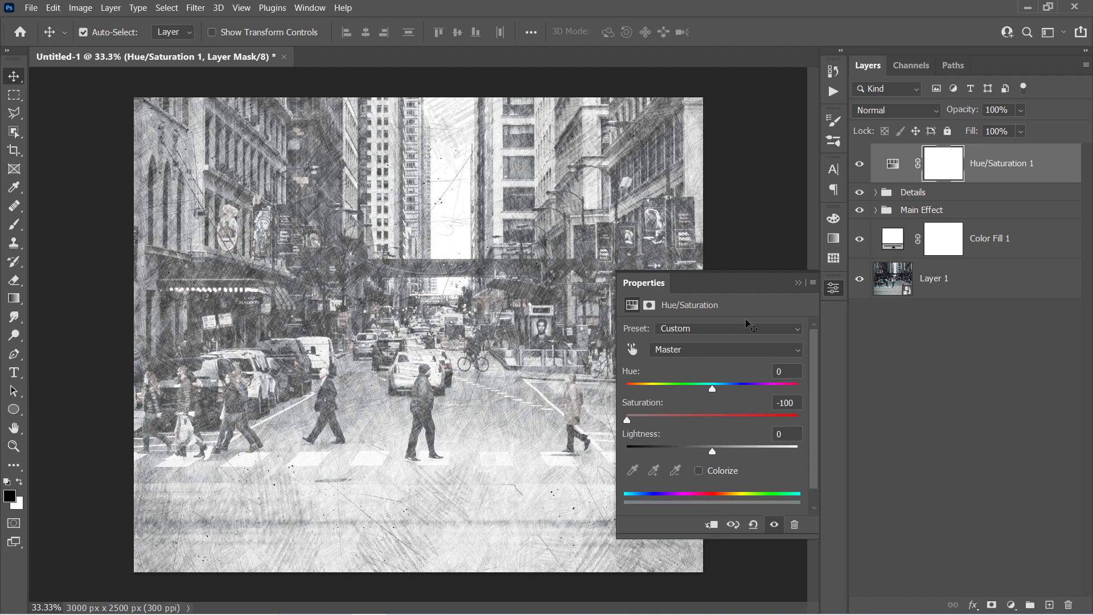
{"action": "left_click", "coordinate": [798, 284]}
- Add a Levels adjustment layer with the black input raised to 40
{"action": "left_click", "coordinate": [1012, 604]}
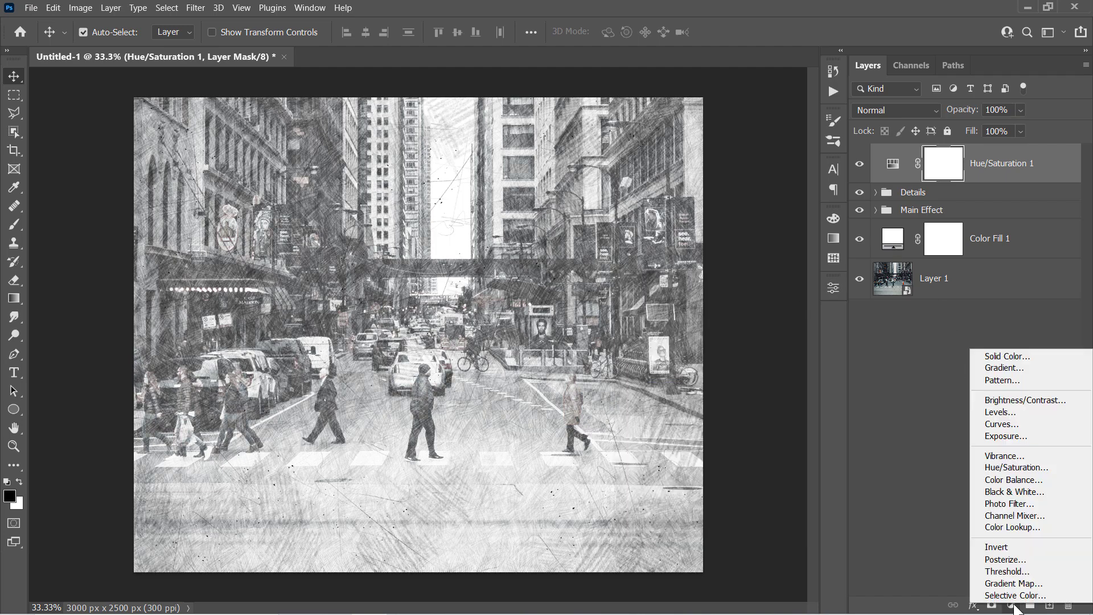
{"action": "left_click", "coordinate": [1007, 414]}
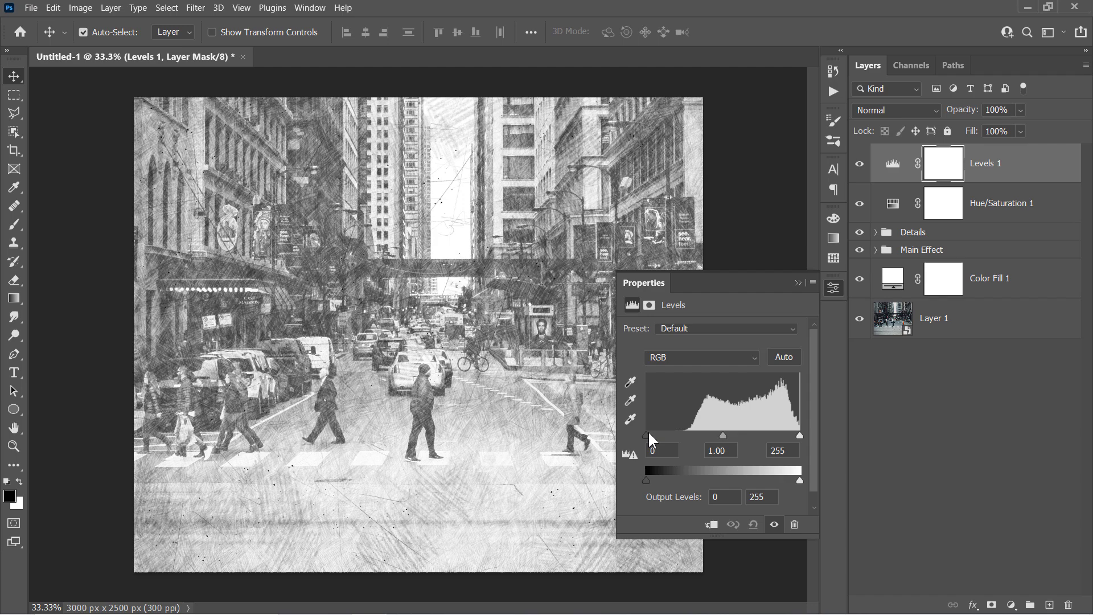
{"action": "left_click_drag", "start_coordinate": [645, 434], "coordinate": [670, 433]}
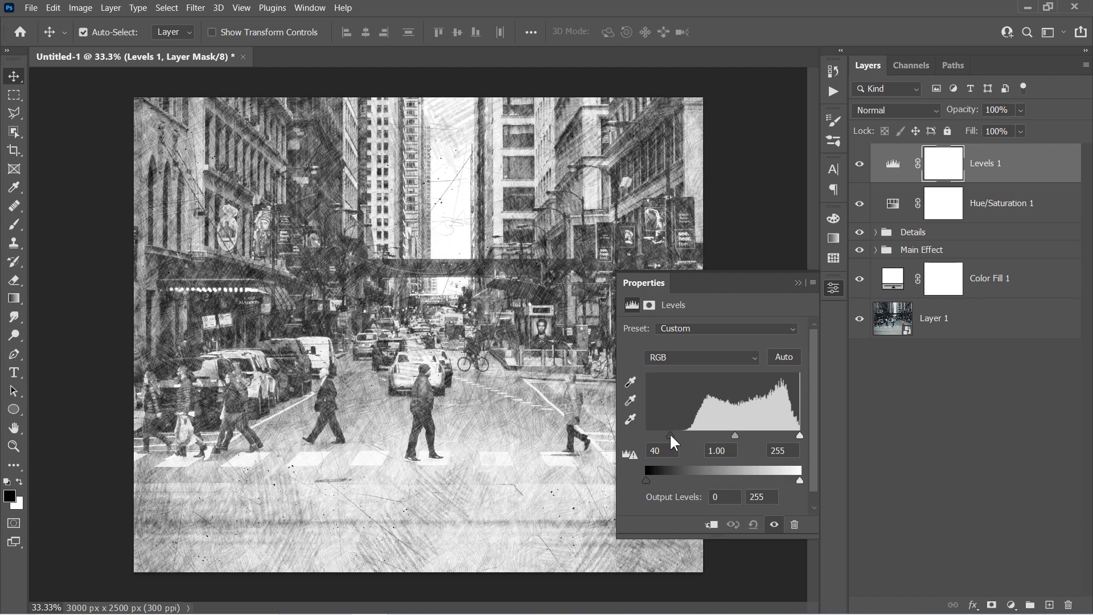
{"action": "left_click", "coordinate": [798, 281]}
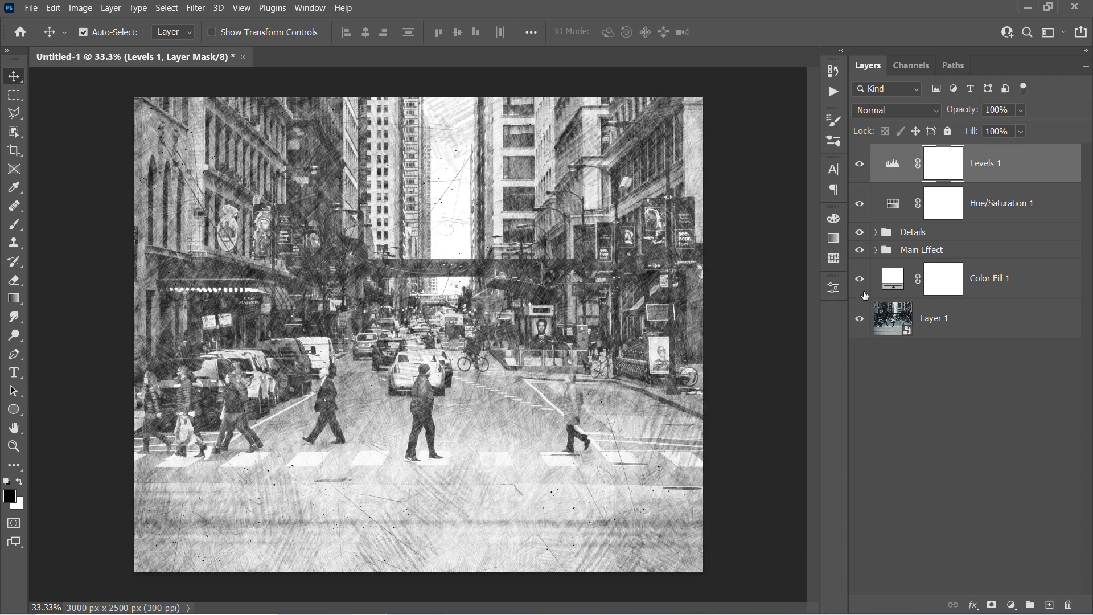
- Toggle the sketch layers' visibility to compare against the original colour photo
{"action": "mouse_move", "coordinate": [859, 279]}
{"action": "left_mouse_down"}
{"action": "mouse_move", "coordinate": [862, 168]}
{"action": "mouse_move", "coordinate": [863, 282]}
{"action": "left_mouse_up"}
{"action": "left_click", "coordinate": [860, 164]}
{"action": "left_click_drag", "start_coordinate": [859, 231], "coordinate": [865, 279]}
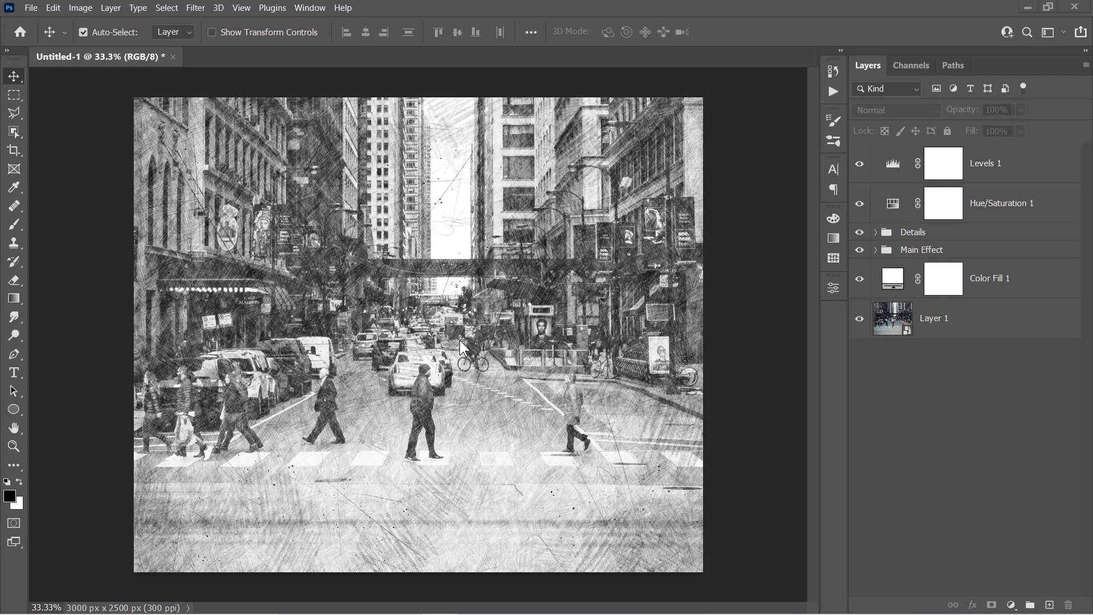
- Save the template as Photoshop file Untitled-1.psd in Assets, accepting the format options
{"action": "left_click", "coordinate": [30, 8]}
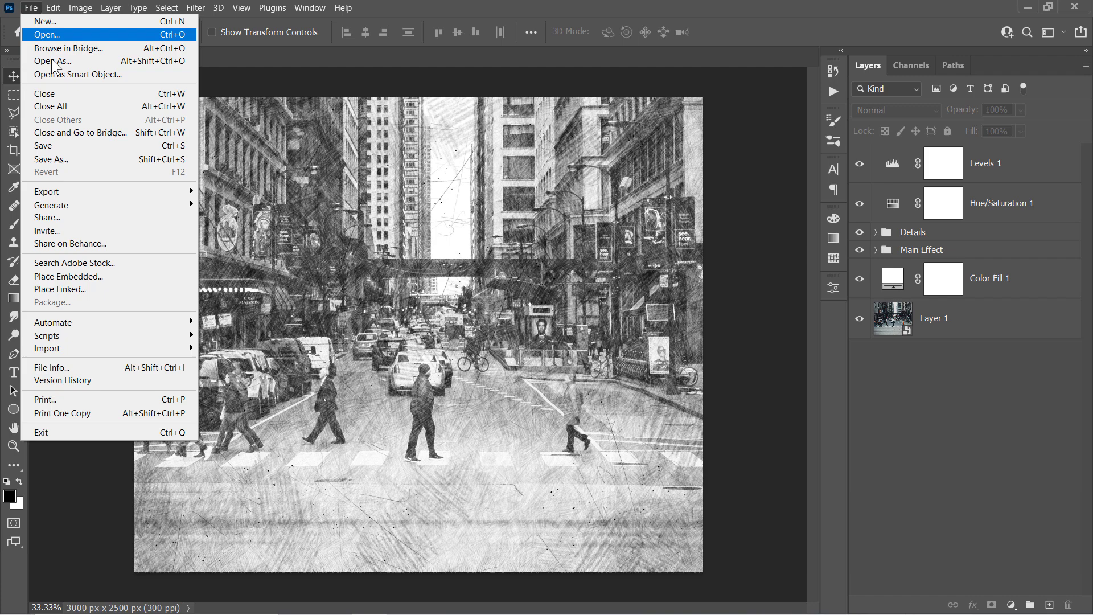
{"action": "left_click", "coordinate": [67, 157]}
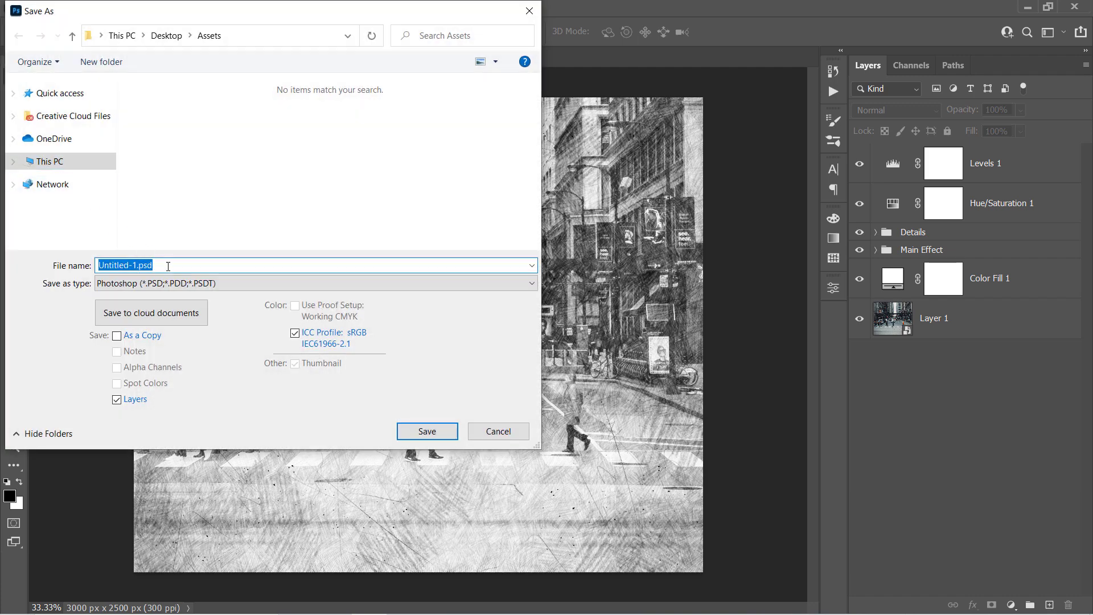
{"action": "mouse_move", "coordinate": [169, 266]}
{"action": "left_mouse_down"}
{"action": "mouse_move", "coordinate": [134, 266]}
{"action": "mouse_move", "coordinate": [171, 265]}
{"action": "left_mouse_up"}
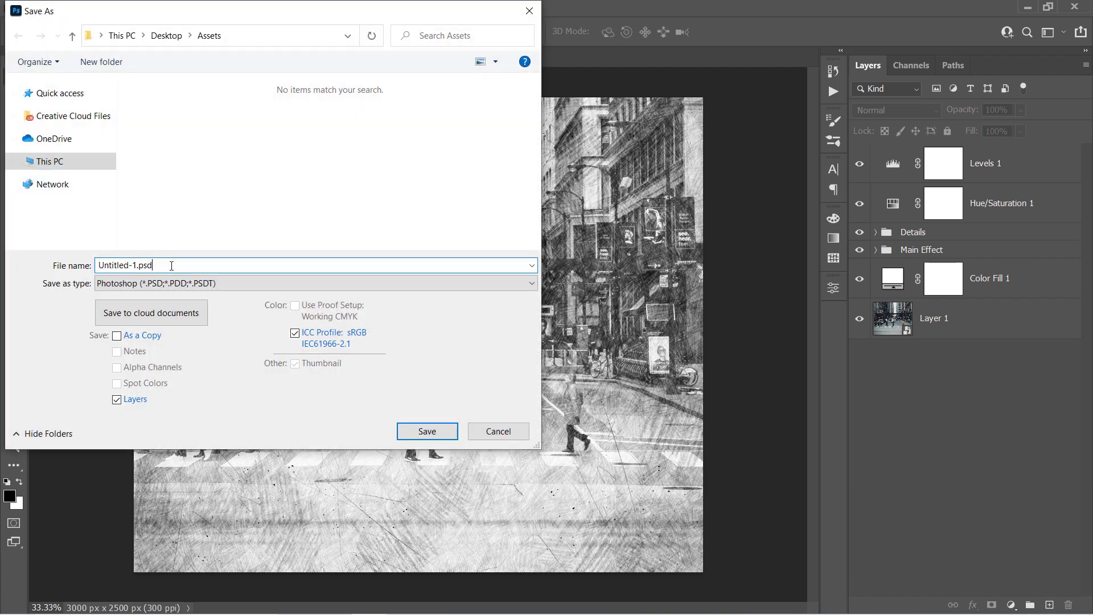
{"action": "left_click", "coordinate": [430, 429]}
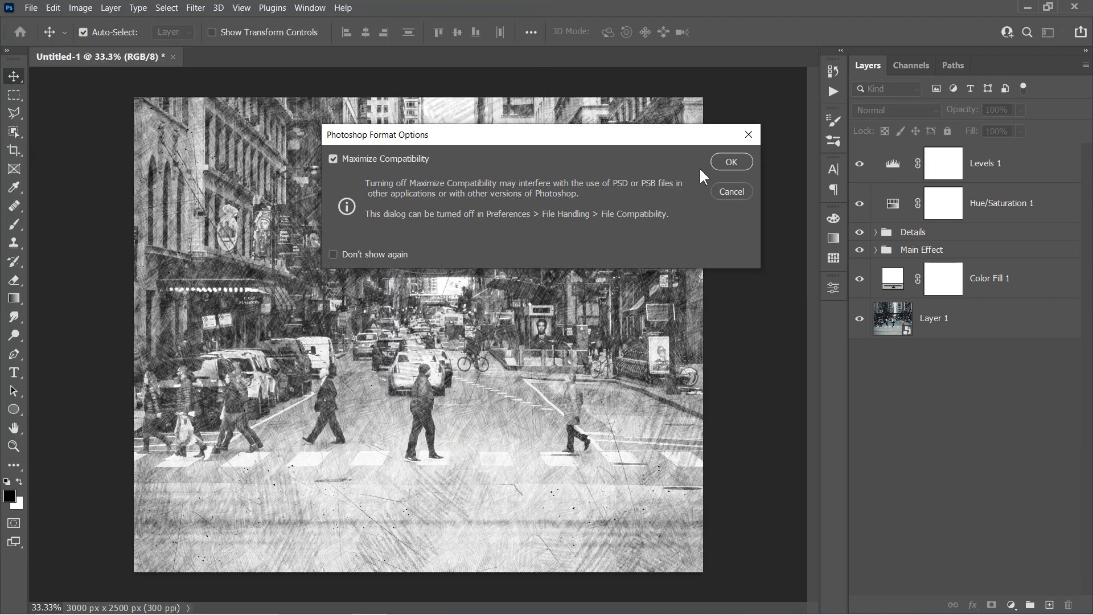
{"action": "left_click", "coordinate": [732, 162]}
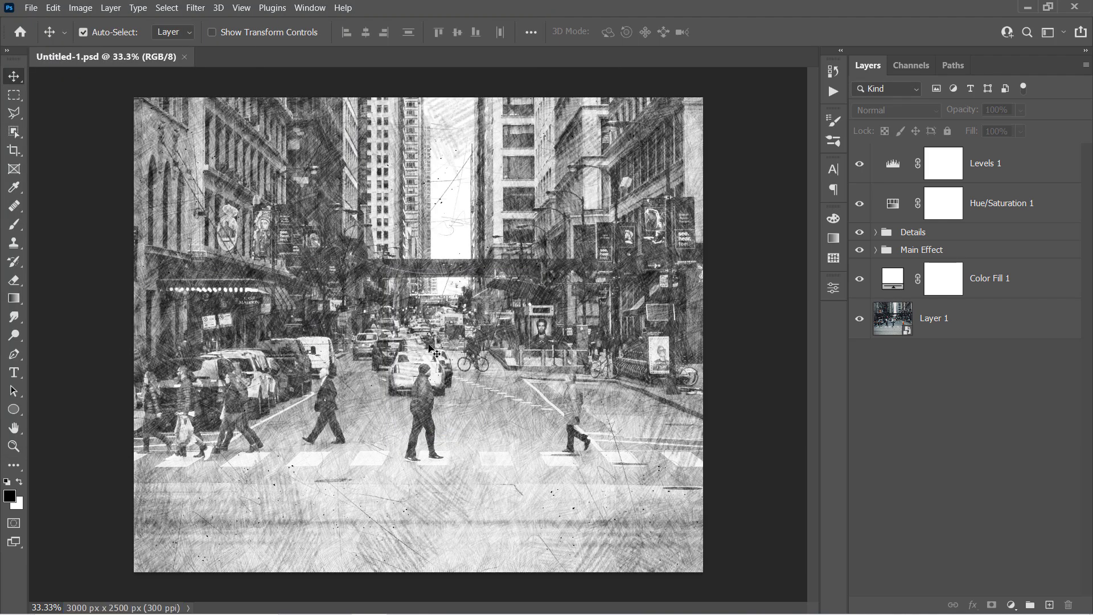
- Place the gas-mask walker photo in Layer 1's smart object, scaled to fill, and save
{"action": "double_click", "coordinate": [891, 323]}
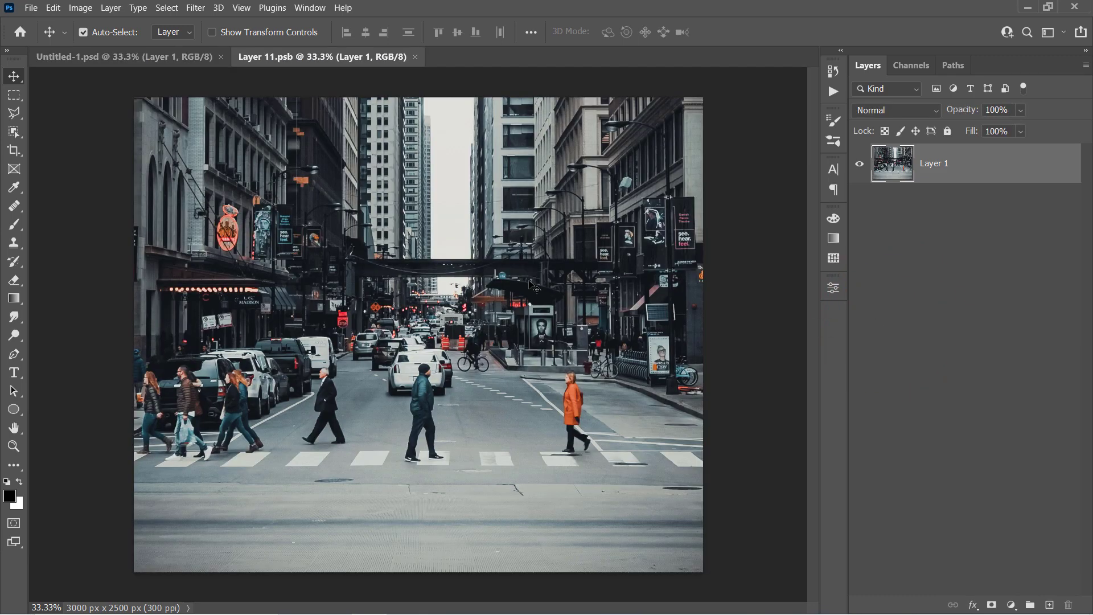
{"action": "left_click", "coordinate": [31, 8]}
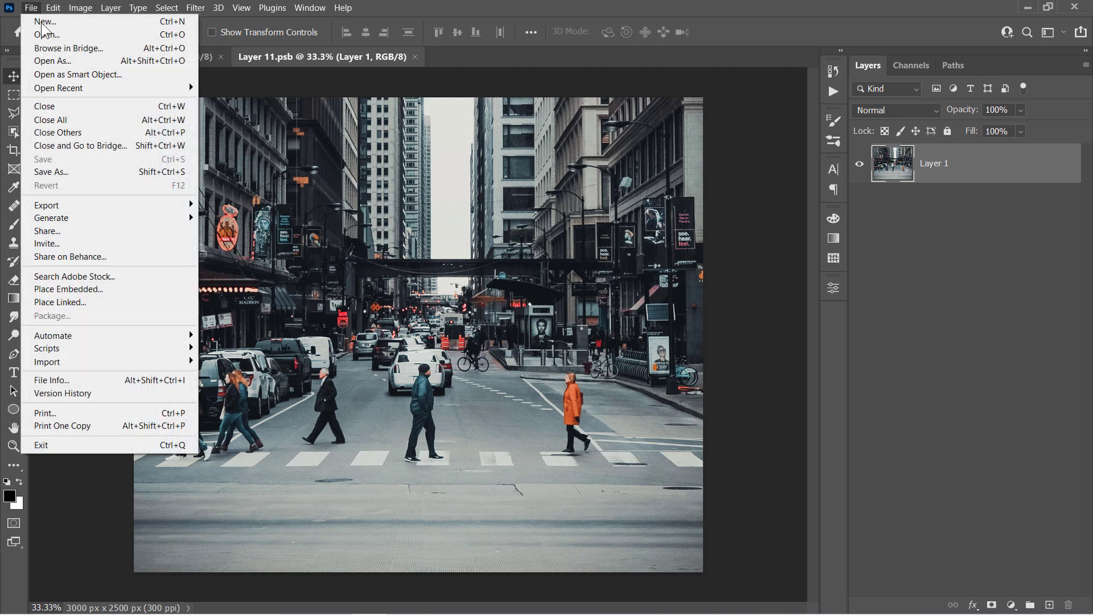
{"action": "left_click", "coordinate": [90, 296]}
{"action": "left_click", "coordinate": [171, 145]}
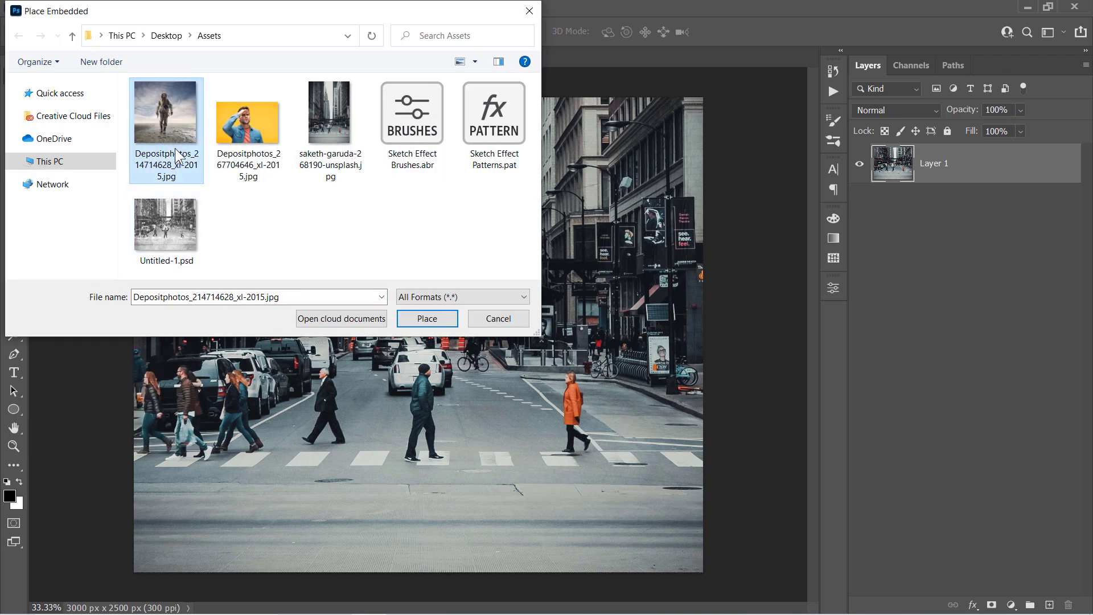
{"action": "left_click", "coordinate": [421, 323]}
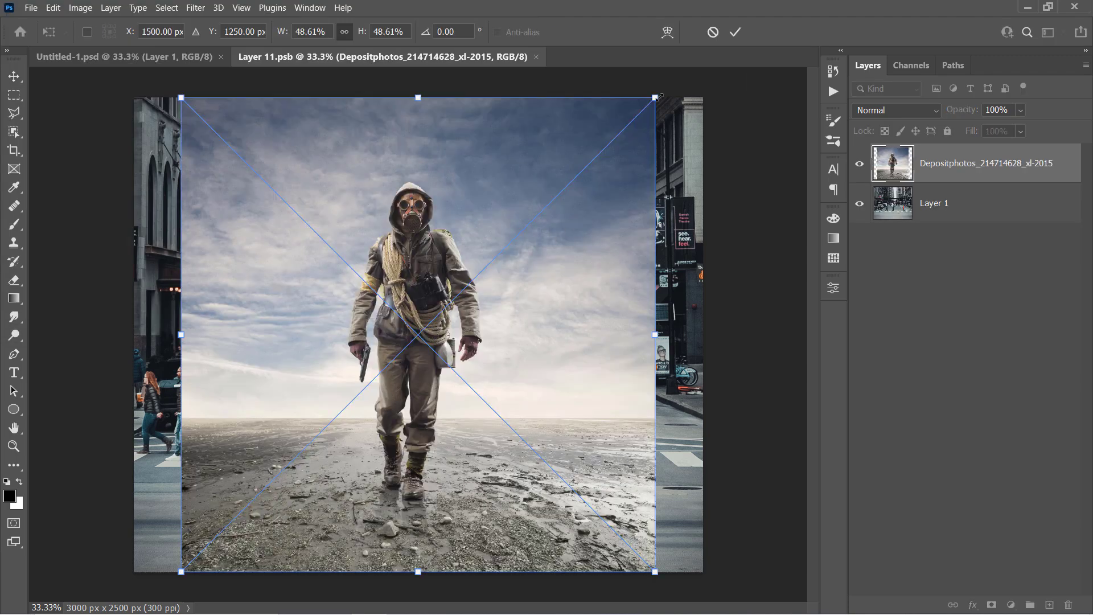
{"action": "left_click_drag", "start_coordinate": [655, 97], "coordinate": [698, 122]}
{"action": "key", "text": "Return"}
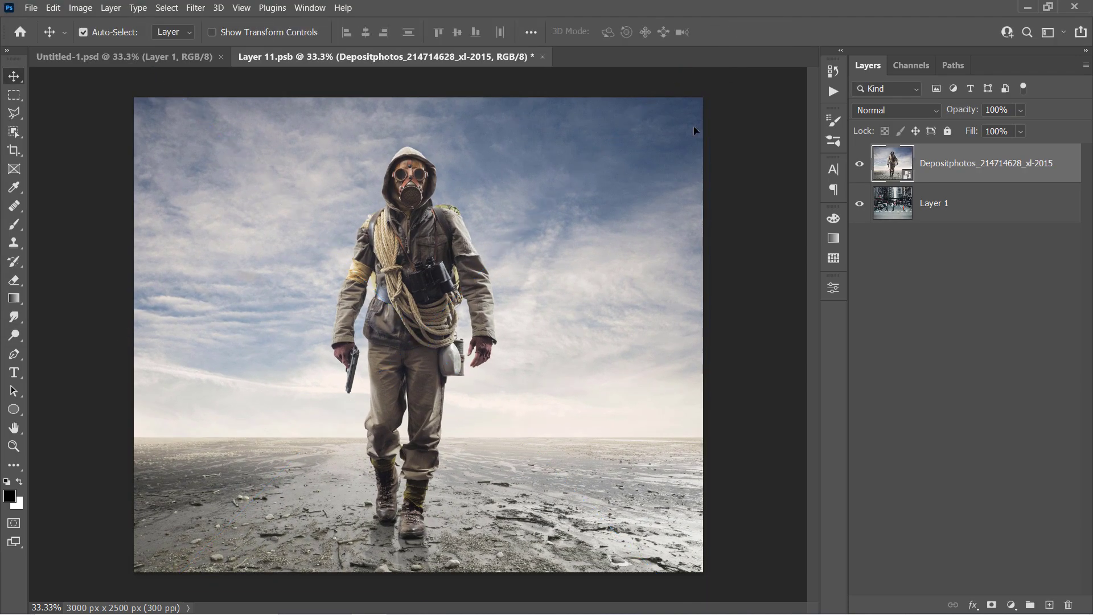
{"action": "key", "text": "ctrl+s"}
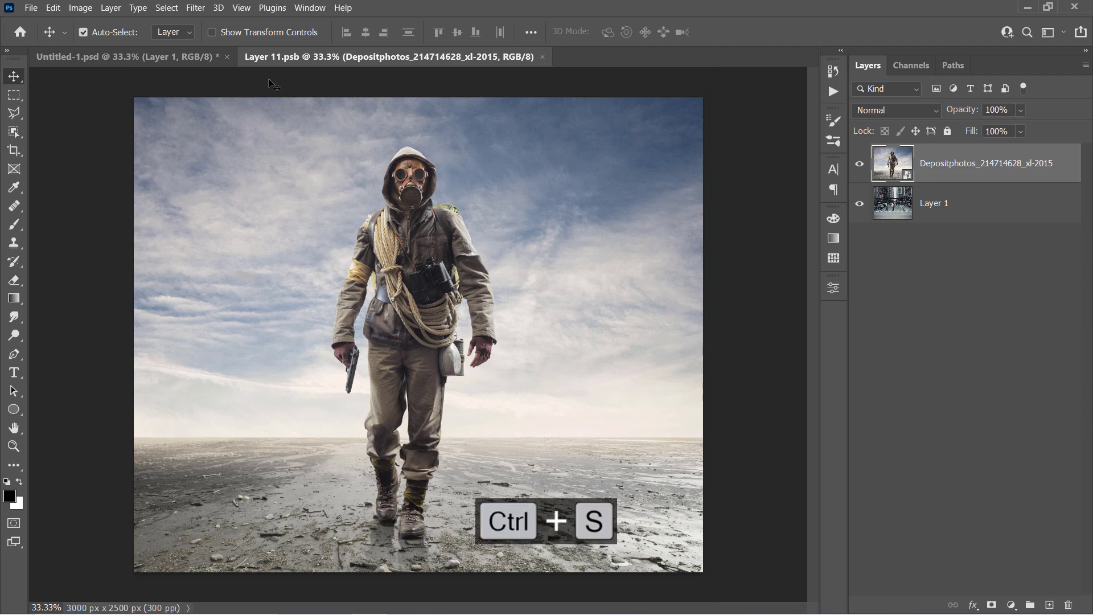
- Set Overall Details opacity to 41% and Dark Details to 37%, then reopen the smart object
{"action": "left_click", "coordinate": [180, 56]}
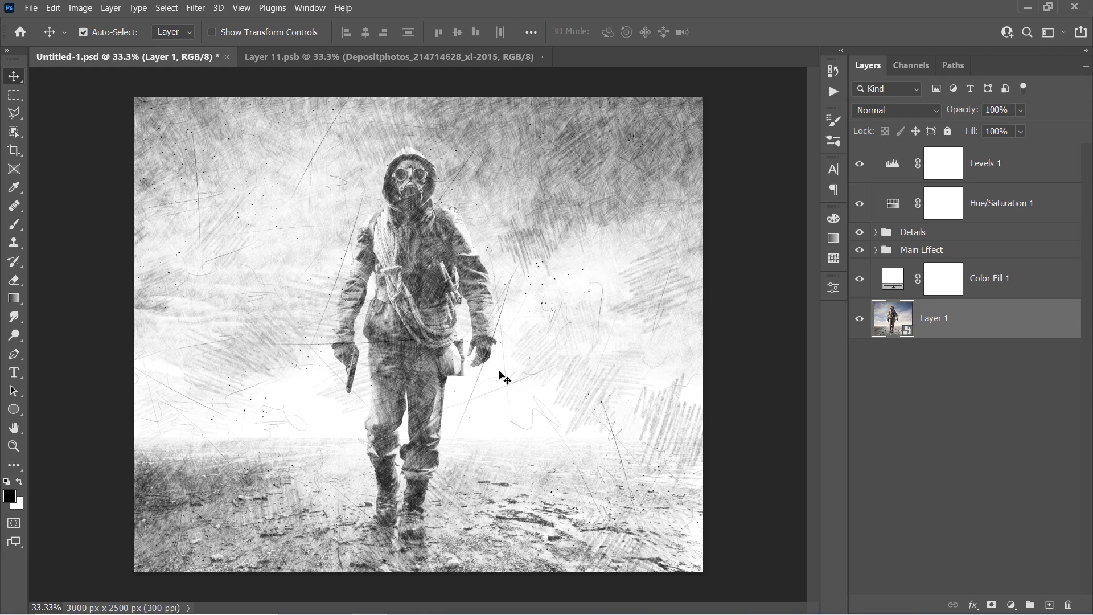
{"action": "left_click", "coordinate": [876, 233]}
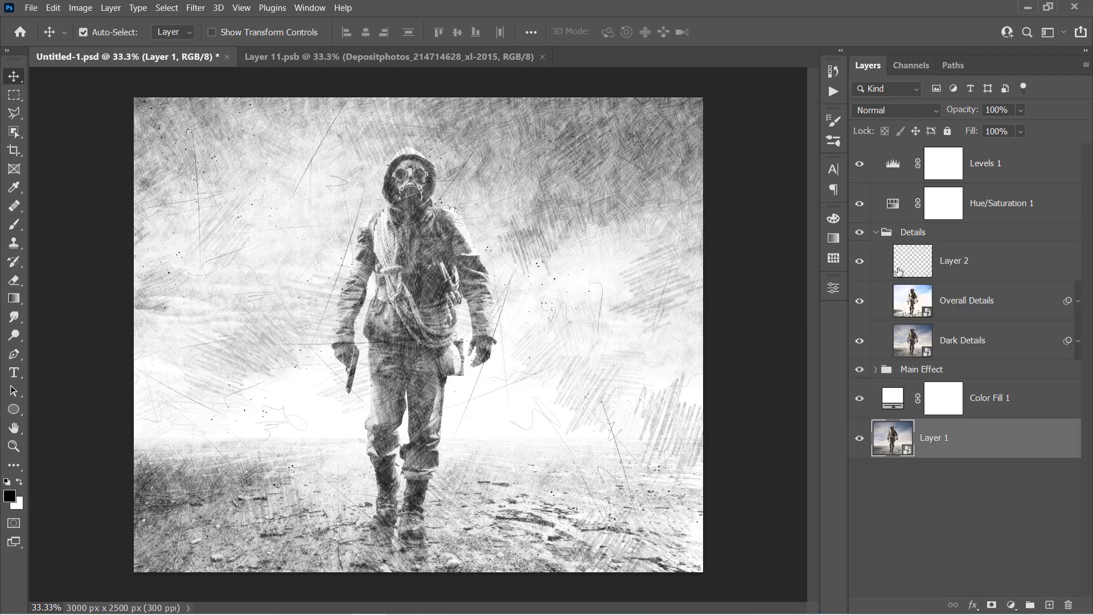
{"action": "left_click", "coordinate": [965, 306]}
{"action": "left_click_drag", "start_coordinate": [959, 114], "coordinate": [973, 117]}
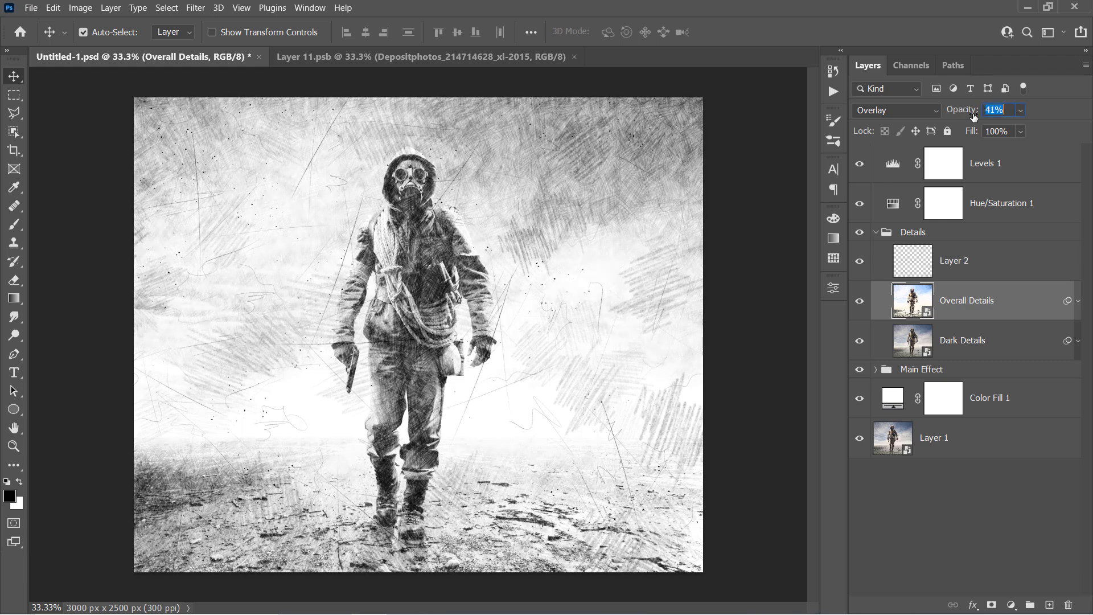
{"action": "left_click", "coordinate": [970, 341]}
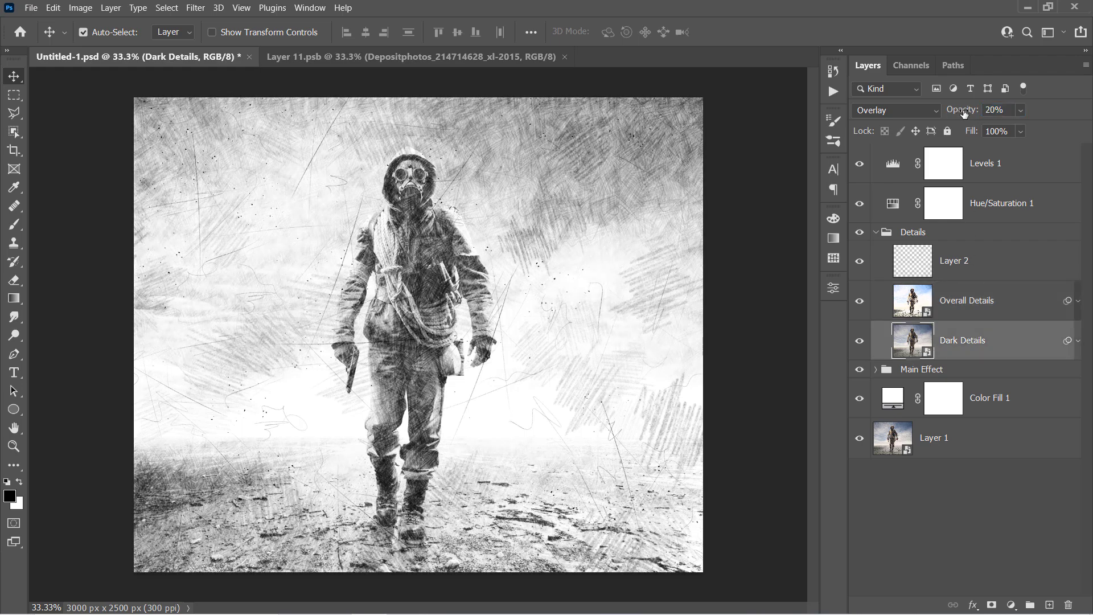
{"action": "left_click_drag", "start_coordinate": [960, 115], "coordinate": [971, 115]}
{"action": "key", "text": "Return"}
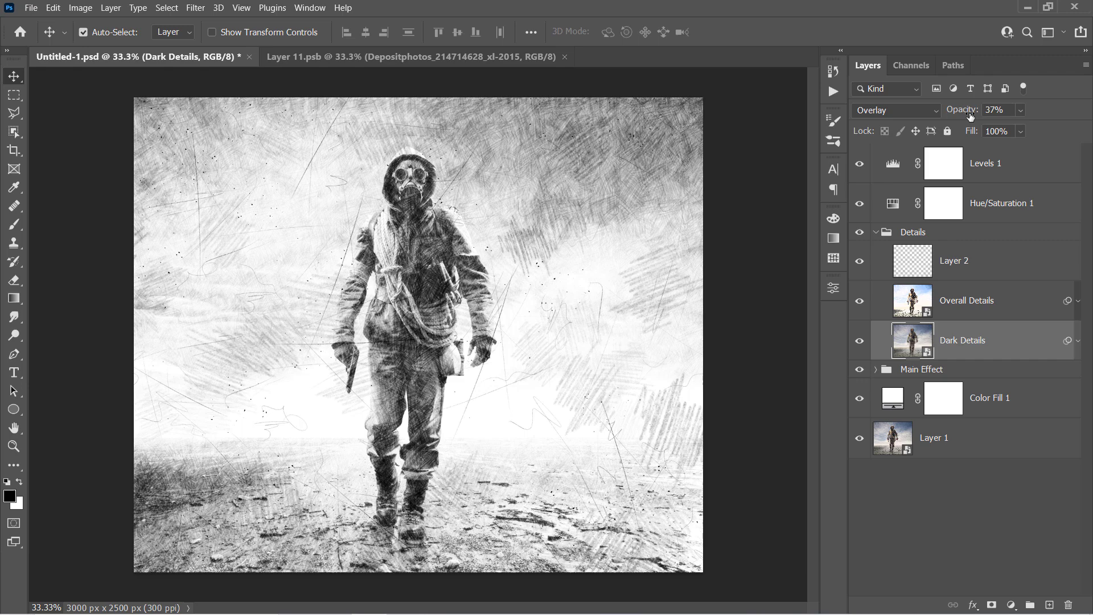
{"action": "left_click", "coordinate": [880, 229]}
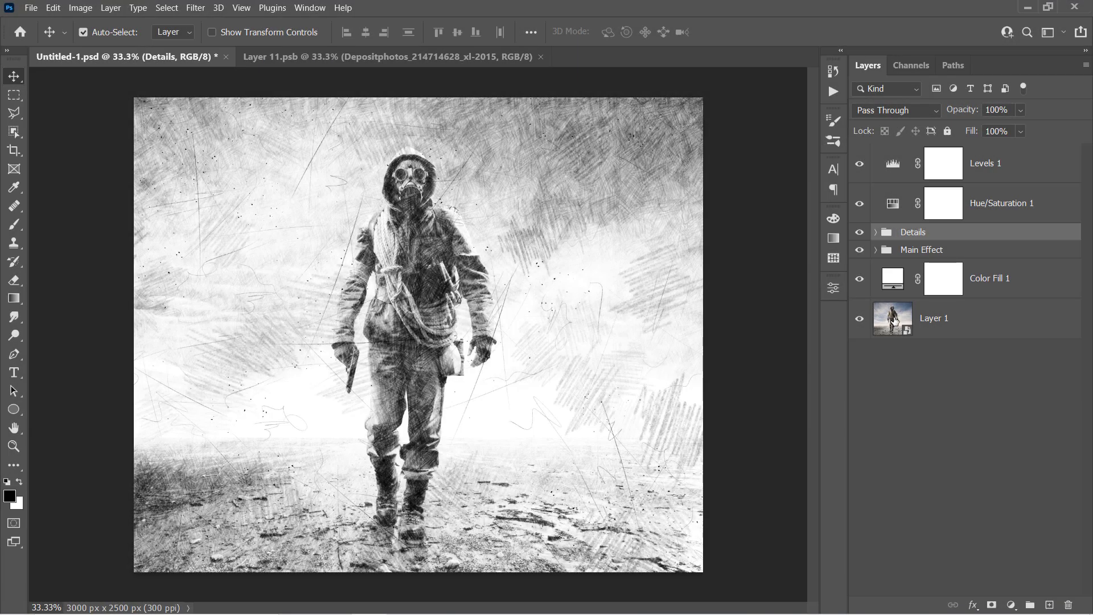
{"action": "double_click", "coordinate": [895, 322]}
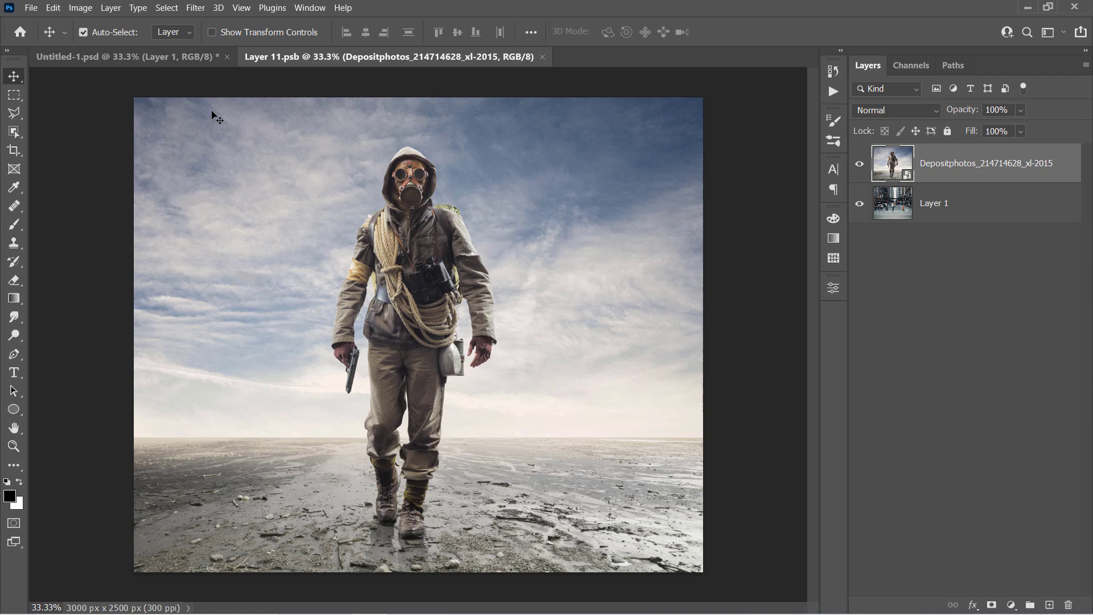
- Place the man-on-yellow photo in the smart object, enlarged and shifted right, and save
{"action": "left_click", "coordinate": [32, 8]}
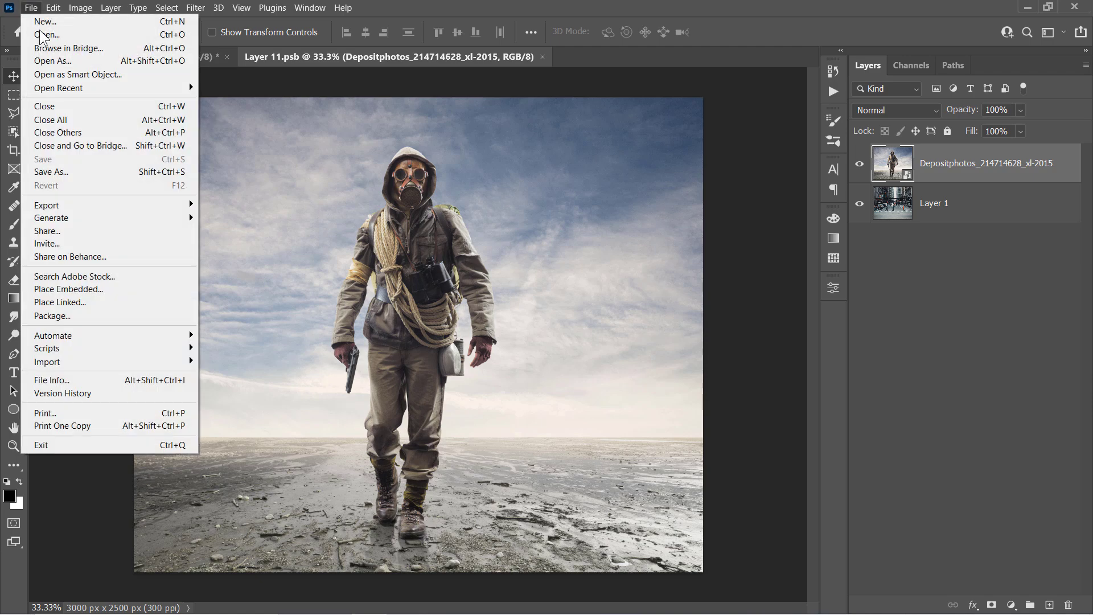
{"action": "left_click", "coordinate": [71, 289]}
{"action": "left_click", "coordinate": [267, 139]}
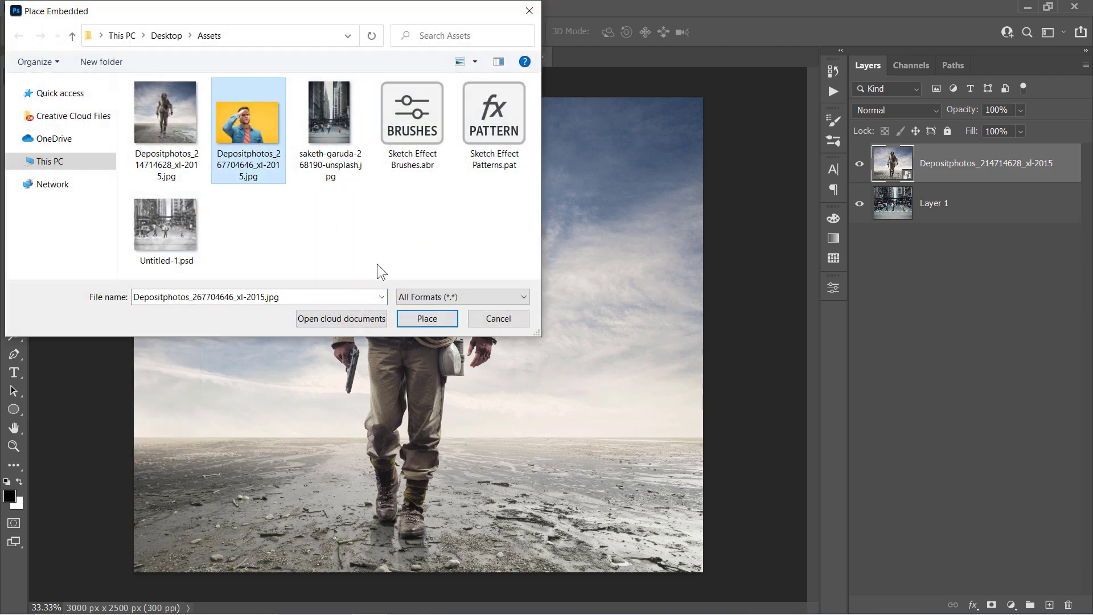
{"action": "left_click", "coordinate": [427, 318]}
{"action": "left_click_drag", "start_coordinate": [703, 142], "coordinate": [767, 61]}
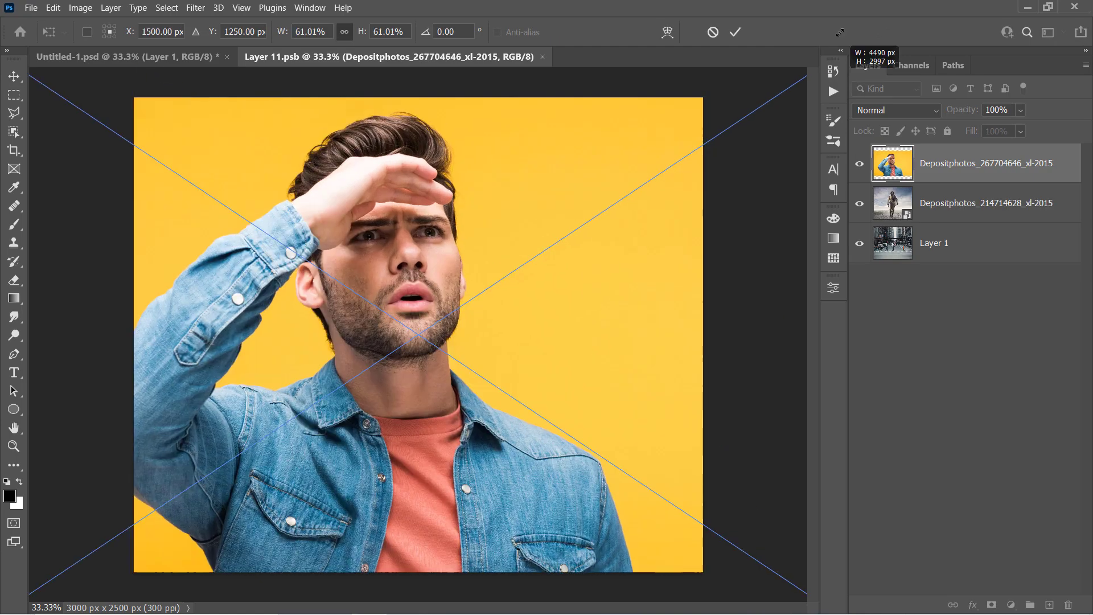
{"action": "left_click_drag", "start_coordinate": [556, 275], "coordinate": [590, 273]}
{"action": "key", "text": "Return"}
{"action": "key", "text": "ctrl+s"}
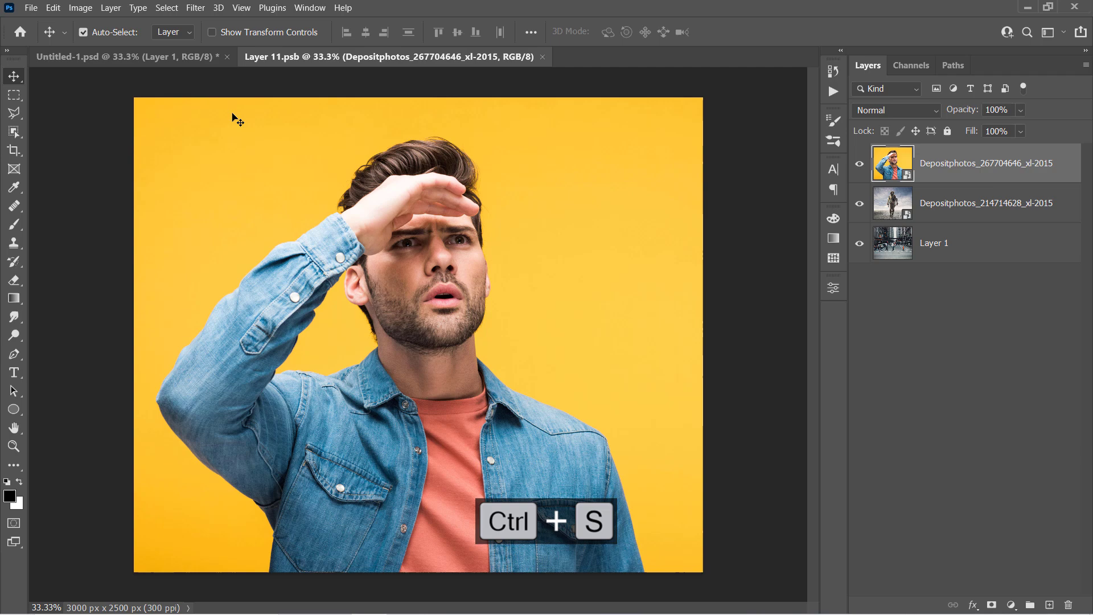
{"action": "left_click", "coordinate": [169, 60]}
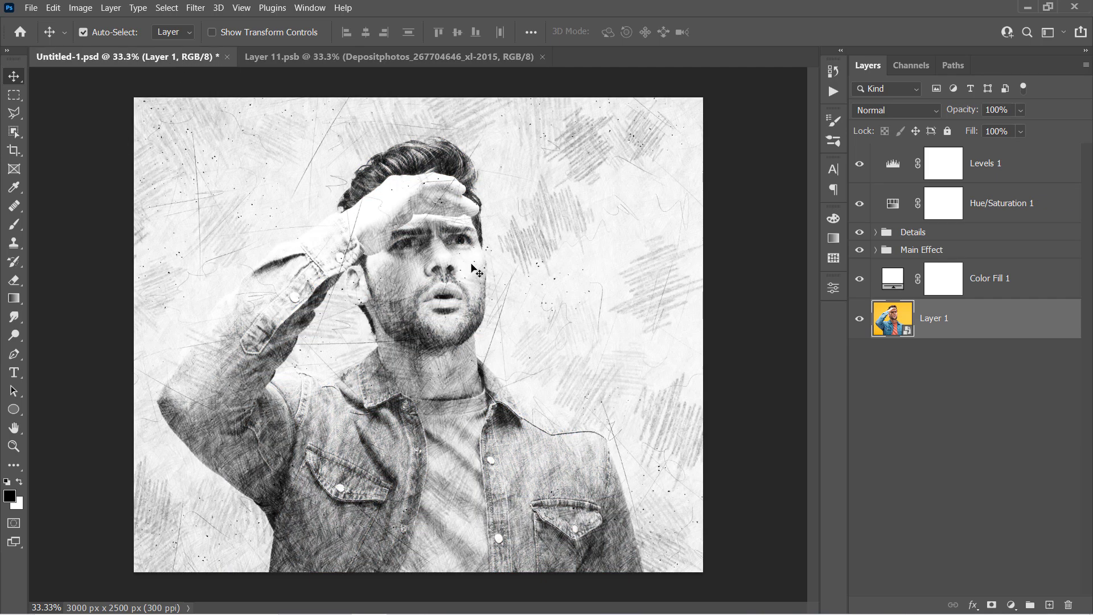